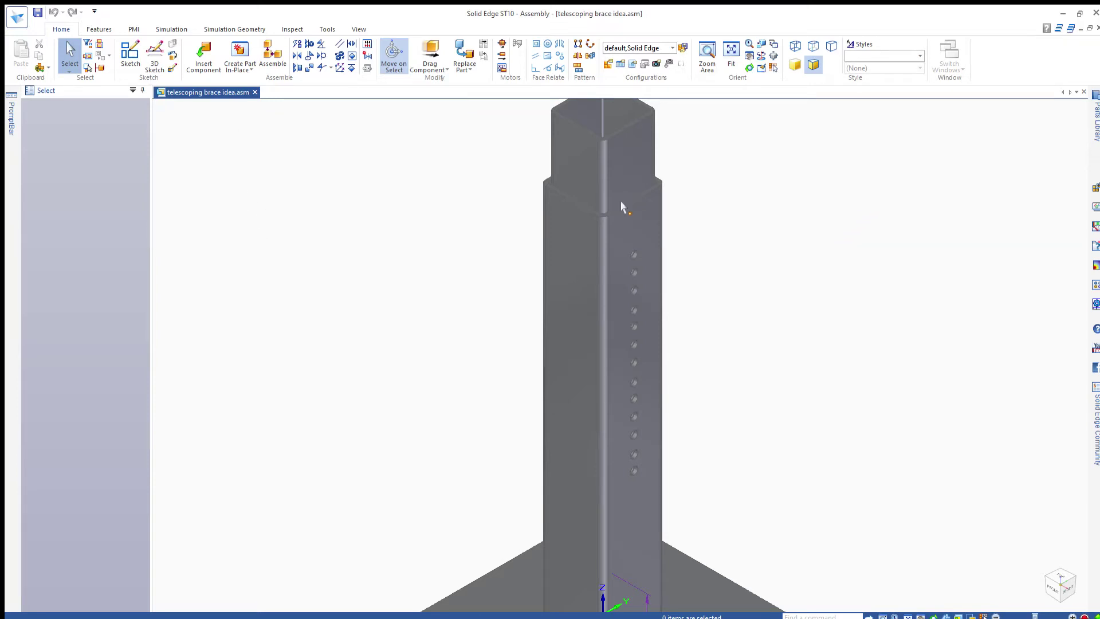
Step: Open the 90302A378 L-handle push-button quick-release pin part from the recent files
{"action": "left_click", "coordinate": [17, 17]}
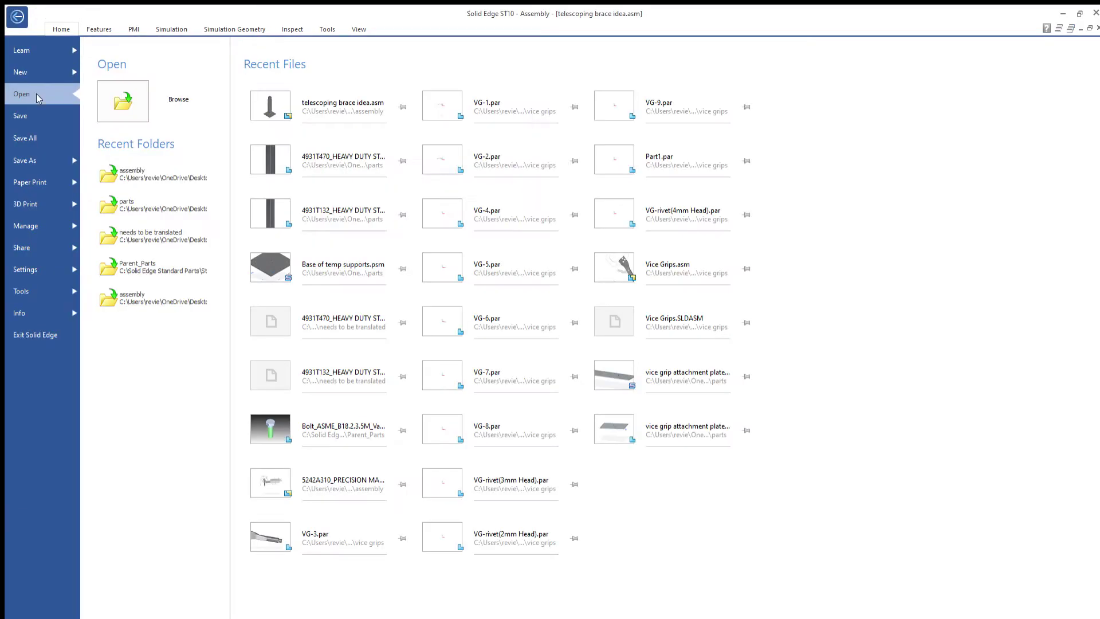
{"action": "left_click", "coordinate": [269, 106]}
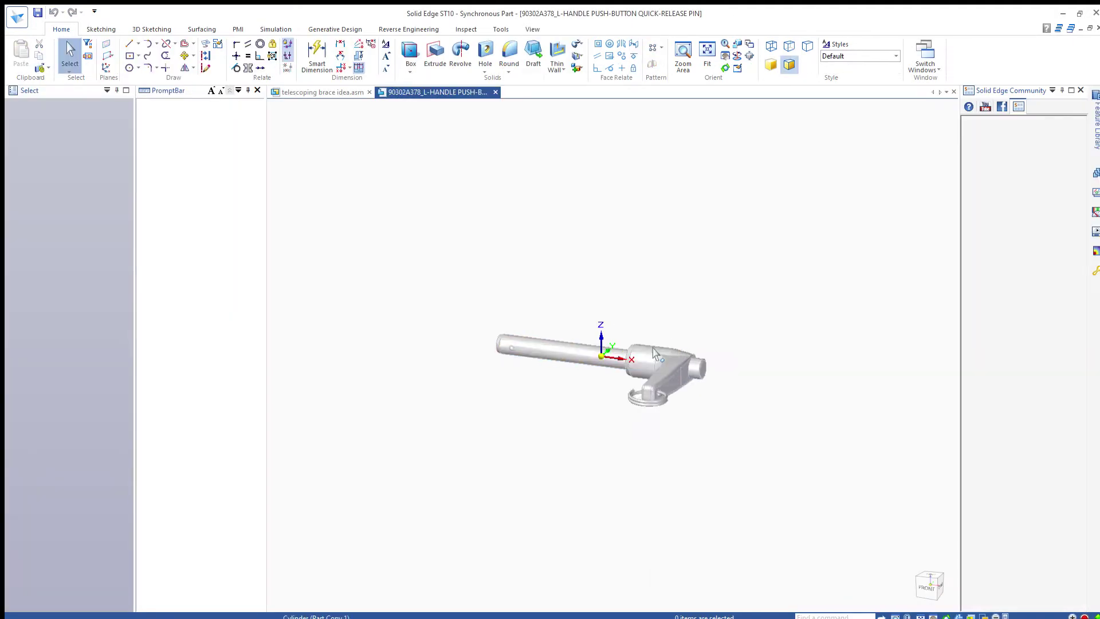
Step: Start Part Painter from the View tab with Black (dull) as the paint style
{"action": "scroll", "coordinate": [679, 389], "scroll_direction": "up", "scroll_amount": 5}
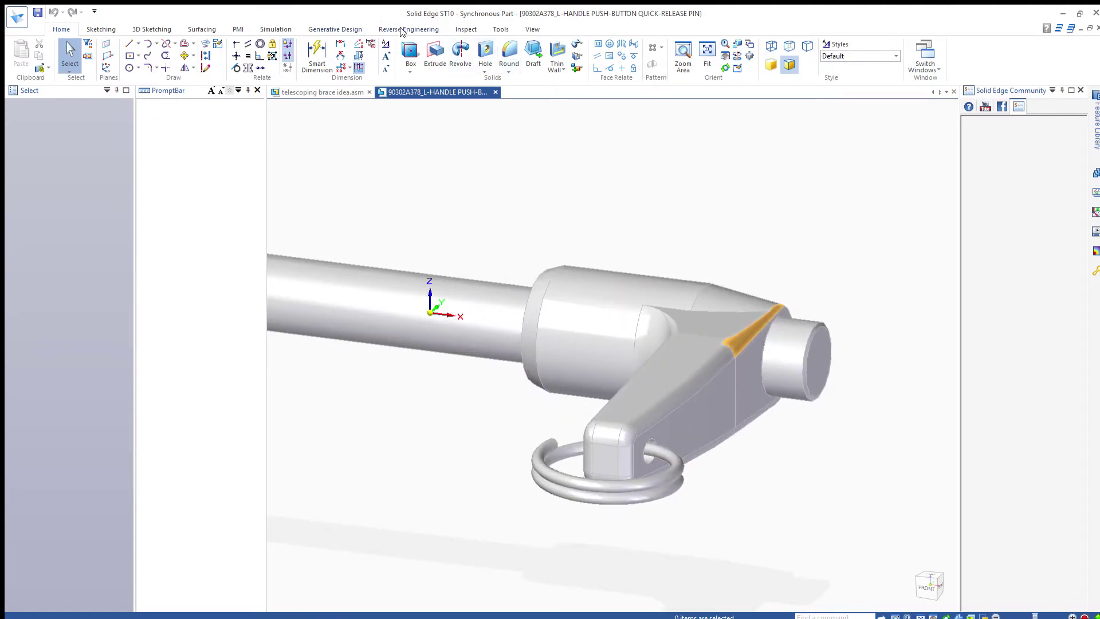
{"action": "left_click", "coordinate": [498, 29]}
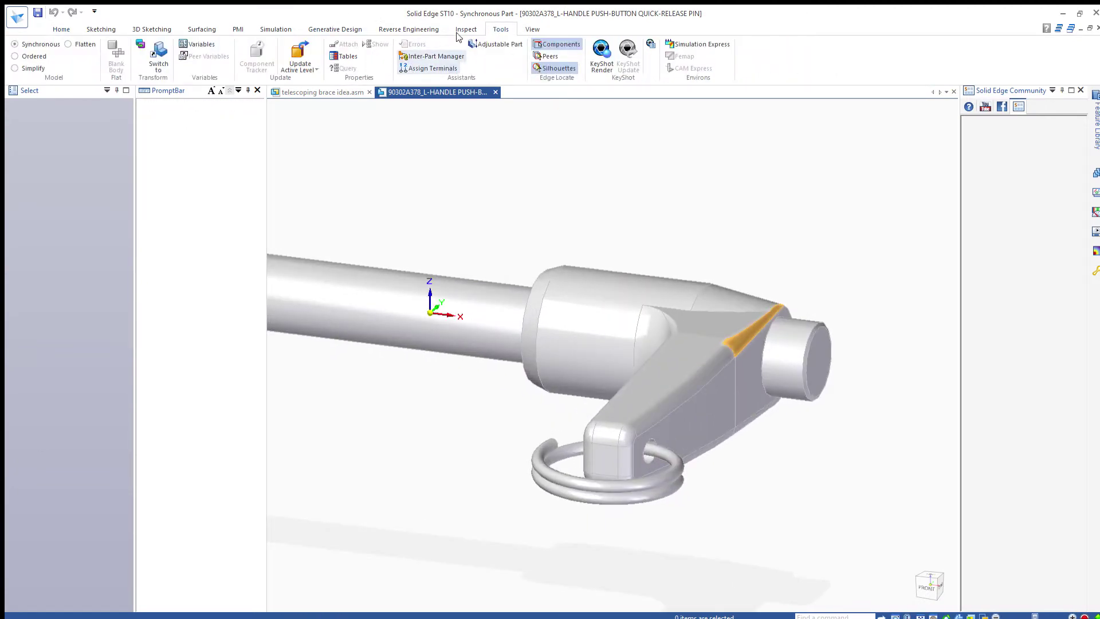
{"action": "left_click", "coordinate": [532, 29]}
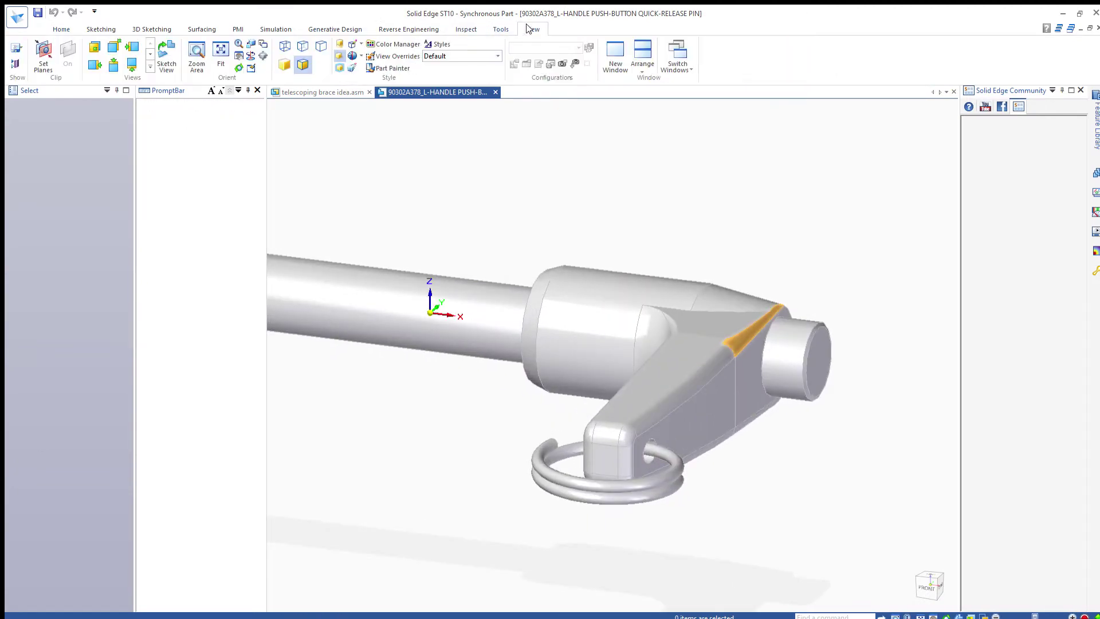
{"action": "left_click", "coordinate": [390, 68]}
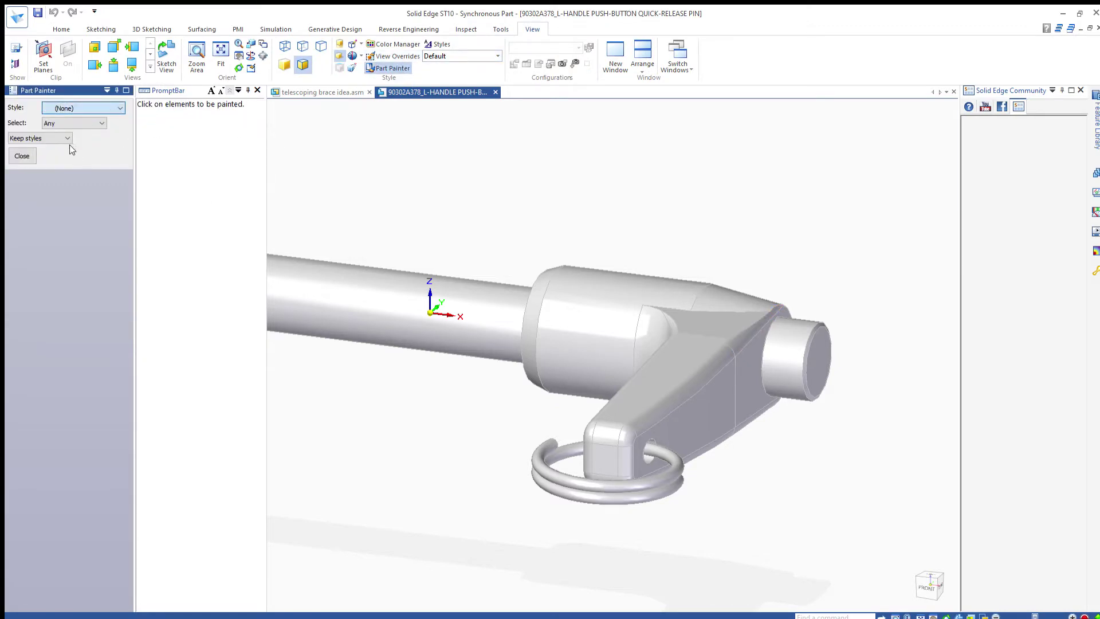
{"action": "key", "text": "Down"}
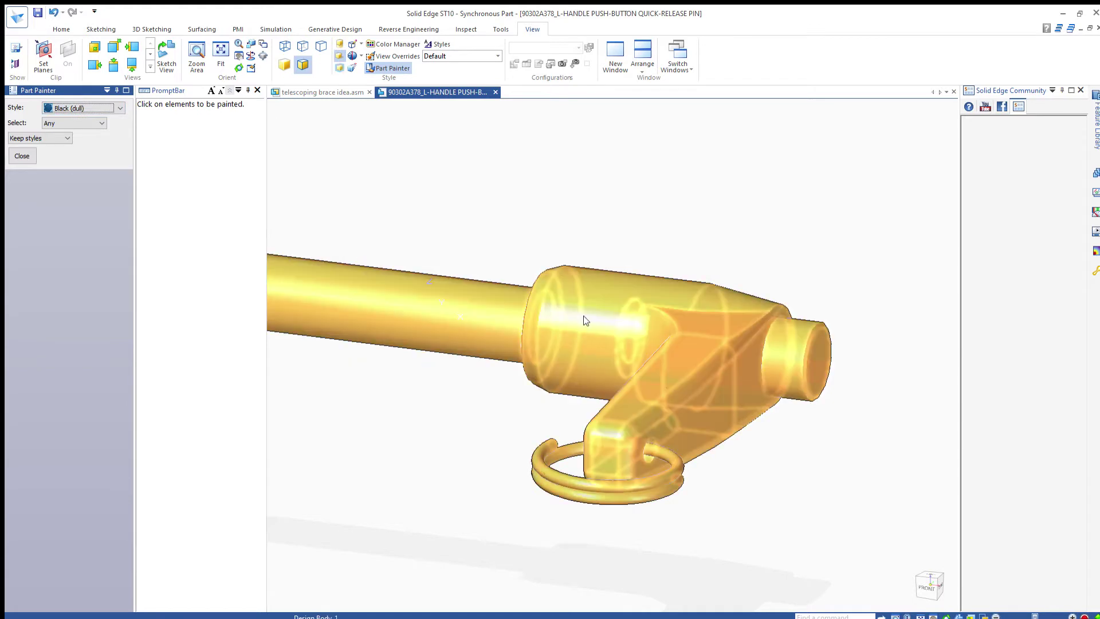
{"action": "key", "text": "Escape"}
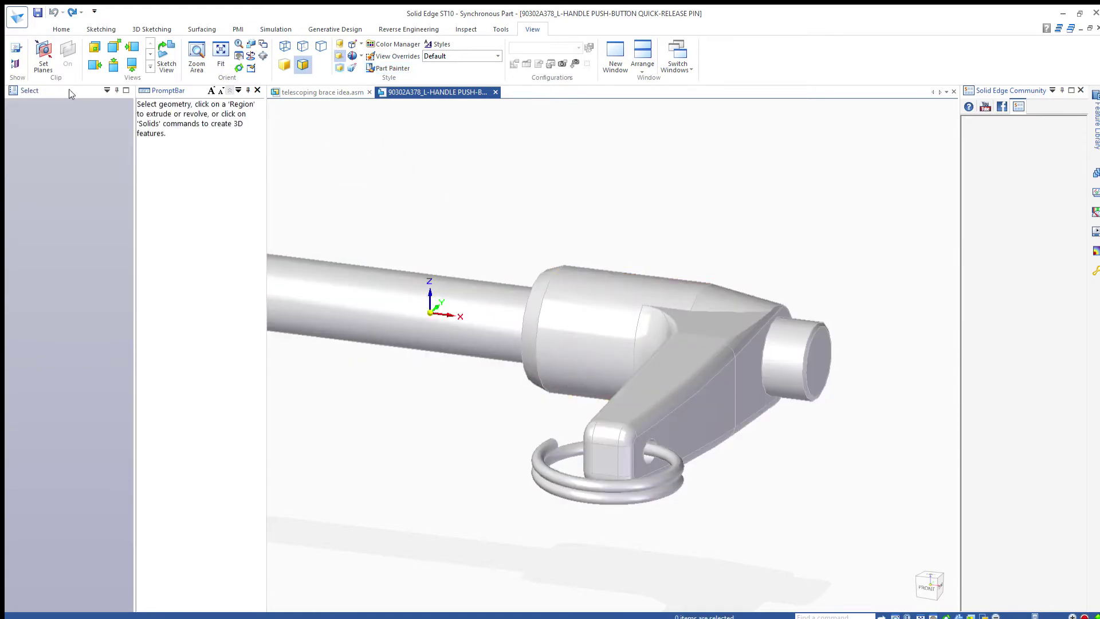
{"action": "left_click", "coordinate": [389, 67]}
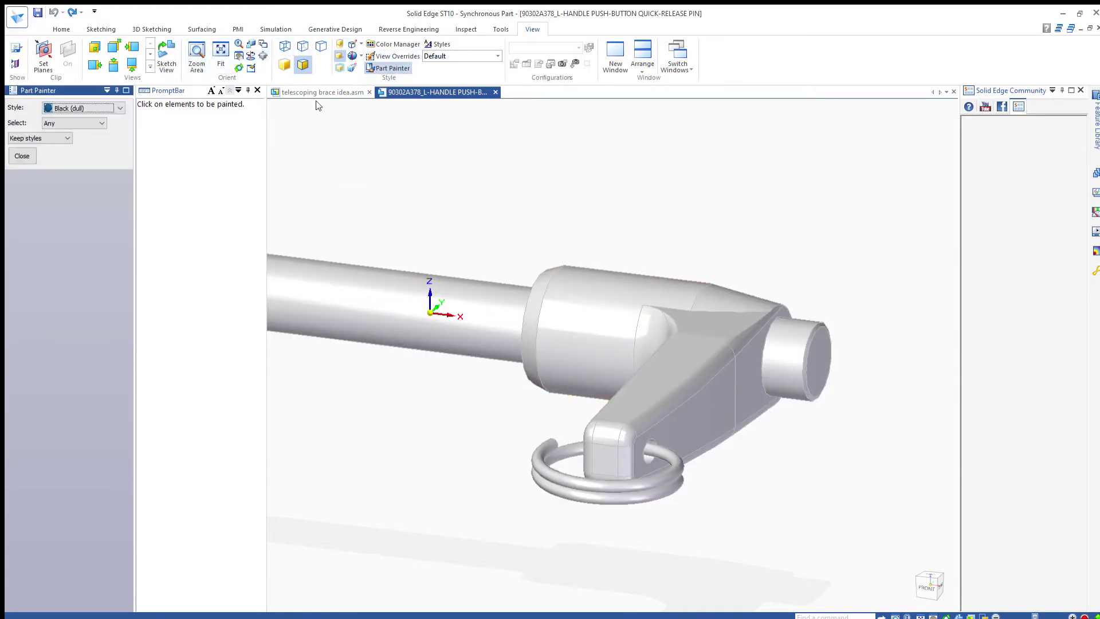
Step: Set painting to Face selection and paint the collar, slanted faces, right side and cone black
{"action": "left_click", "coordinate": [95, 118]}
{"action": "left_click", "coordinate": [74, 136]}
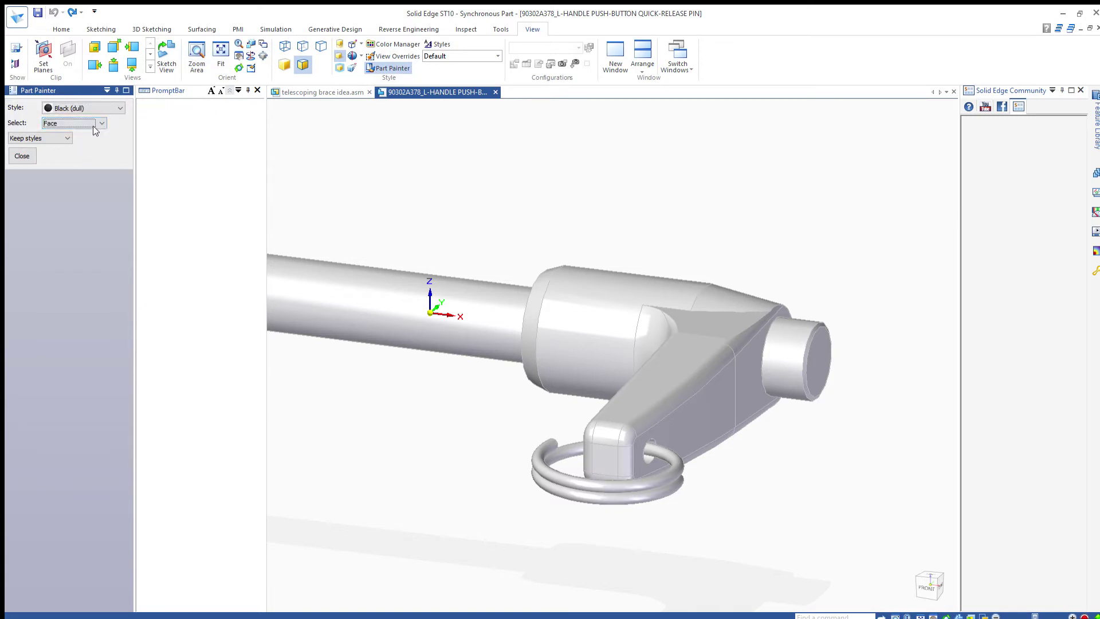
{"action": "left_click", "coordinate": [569, 295]}
{"action": "left_click", "coordinate": [528, 286]}
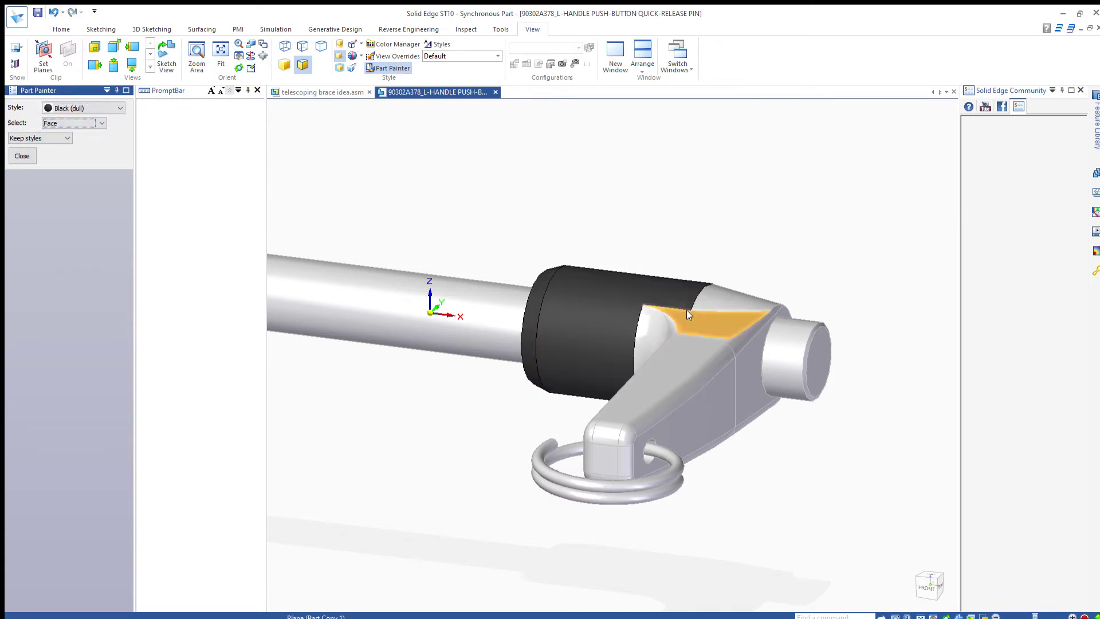
{"action": "left_click", "coordinate": [687, 316]}
{"action": "left_click", "coordinate": [665, 351]}
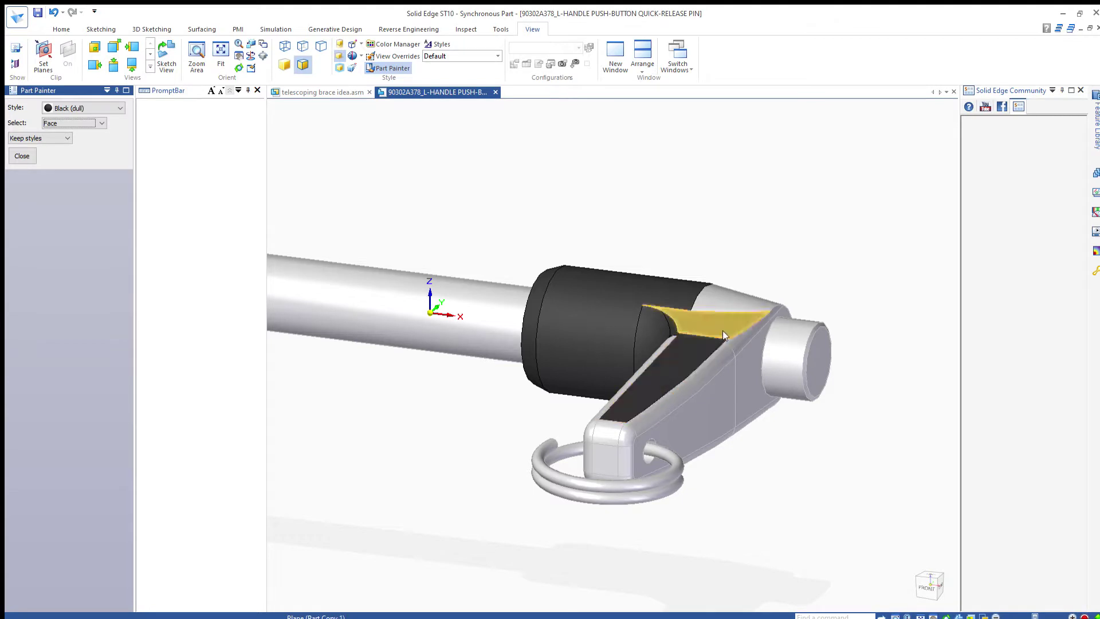
{"action": "left_click", "coordinate": [727, 332]}
{"action": "left_click", "coordinate": [744, 315]}
{"action": "left_click", "coordinate": [751, 355]}
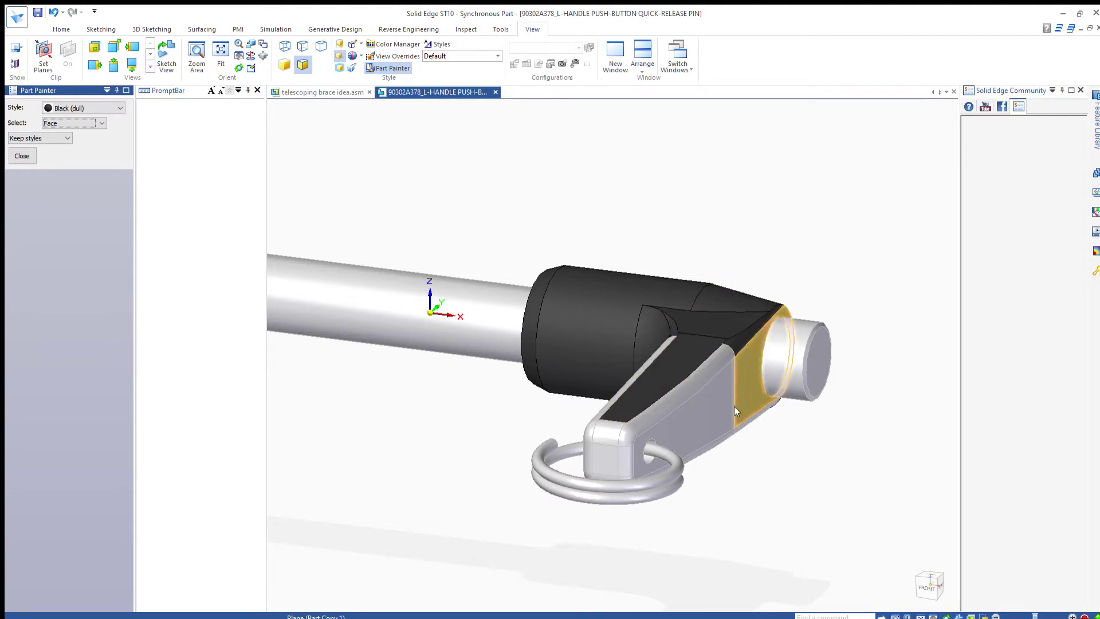
Step: Paint the handle's lower and upper faces, both fillet strips, end cap and band face black
{"action": "left_click", "coordinate": [697, 389]}
{"action": "left_click", "coordinate": [623, 383]}
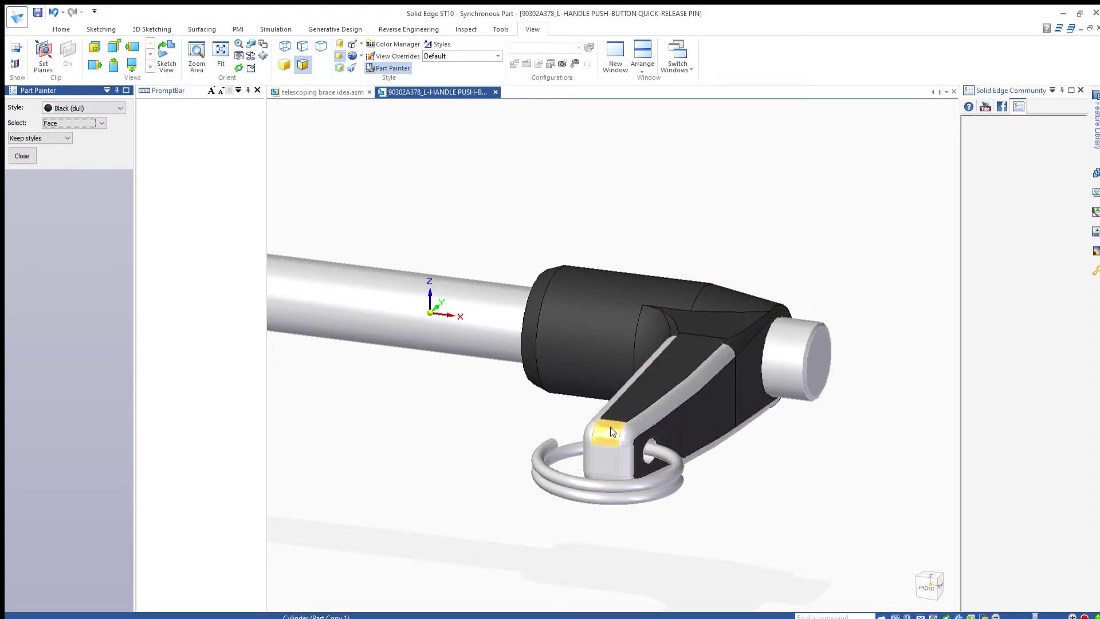
{"action": "left_click", "coordinate": [610, 429]}
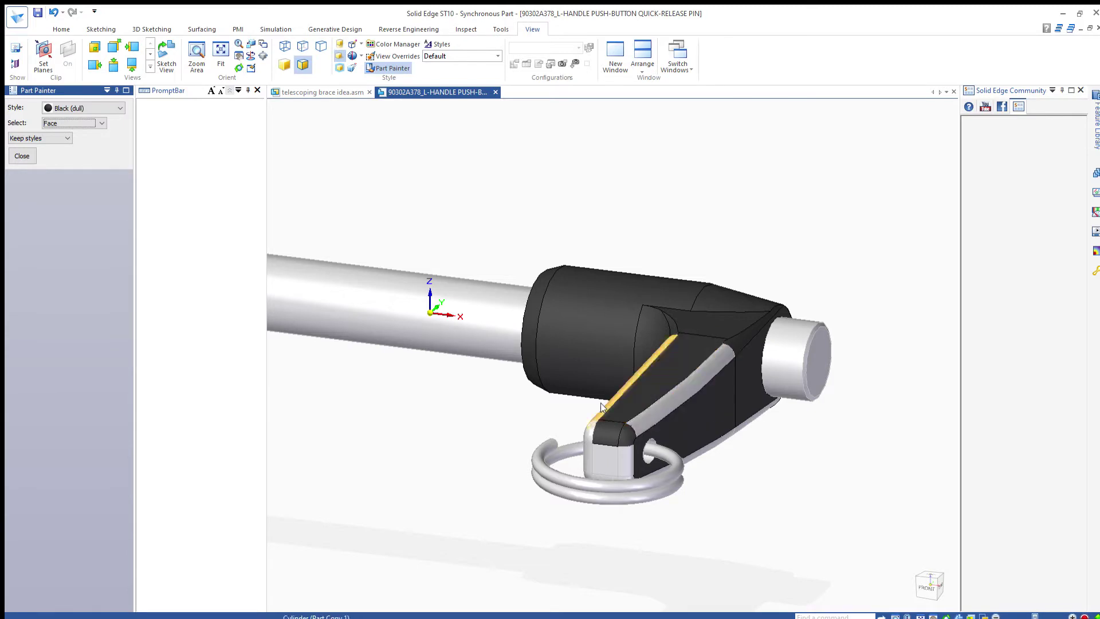
{"action": "left_click", "coordinate": [630, 389]}
{"action": "left_click", "coordinate": [646, 428]}
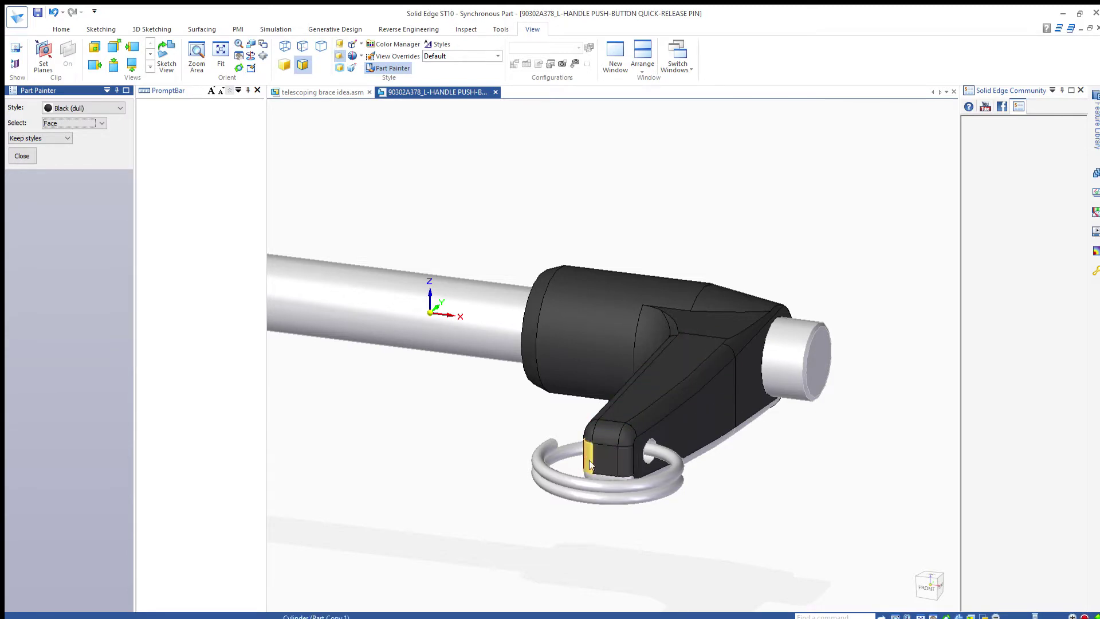
{"action": "left_click", "coordinate": [581, 455]}
{"action": "scroll", "coordinate": [590, 467], "scroll_direction": "up", "scroll_amount": 3}
{"action": "scroll", "coordinate": [597, 475], "scroll_direction": "up", "scroll_amount": 2}
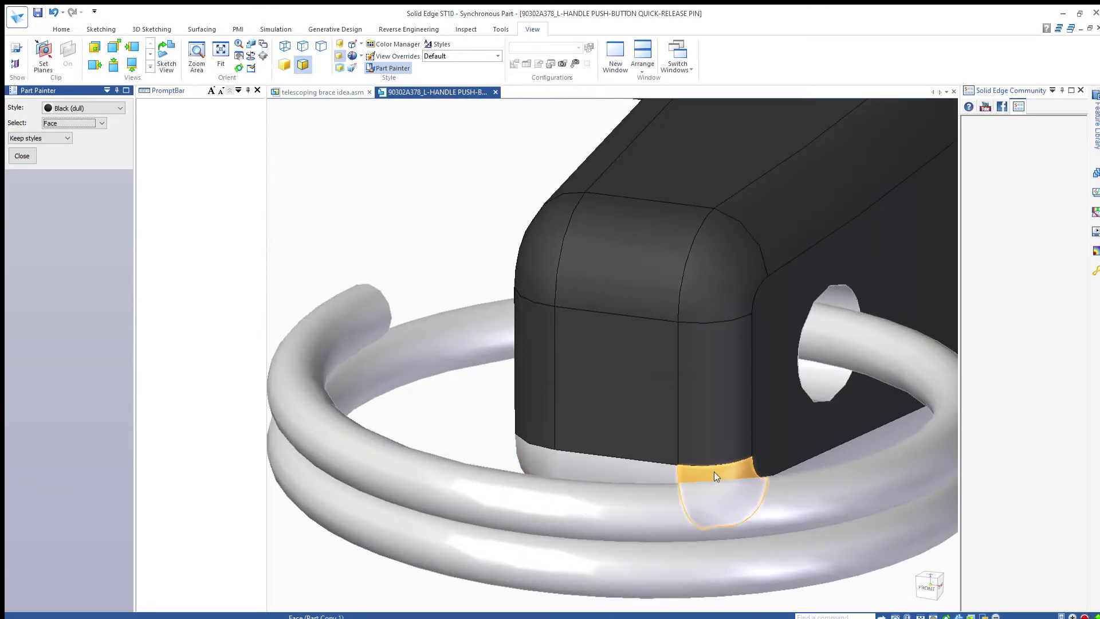
{"action": "left_click", "coordinate": [630, 471]}
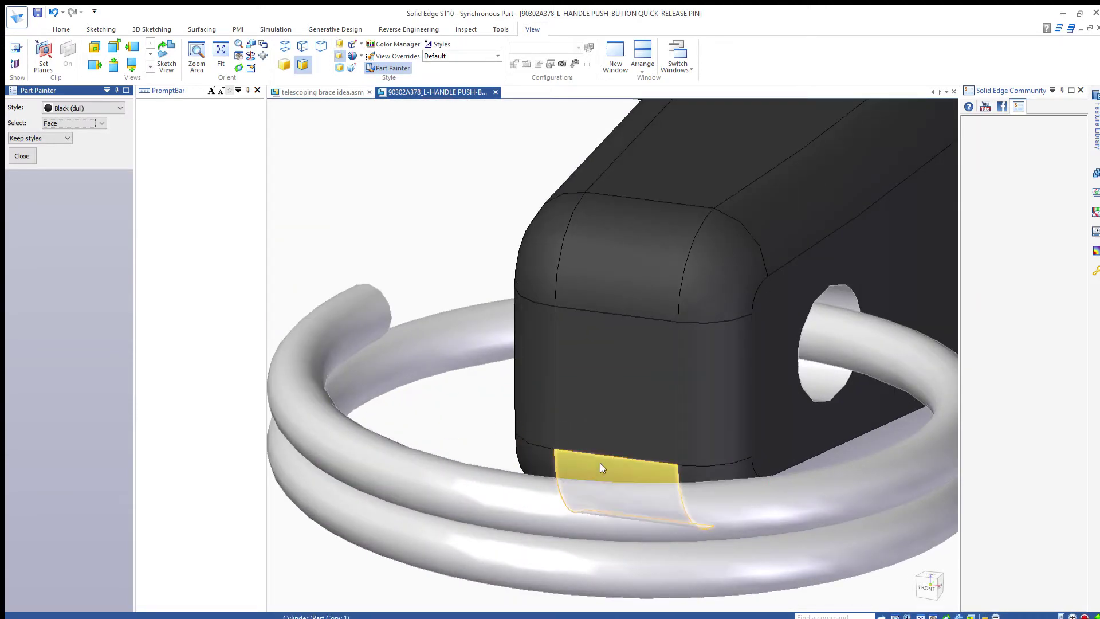
{"action": "scroll", "coordinate": [618, 458], "scroll_direction": "down", "scroll_amount": 5}
{"action": "scroll", "coordinate": [658, 444], "scroll_direction": "up", "scroll_amount": 2}
{"action": "mouse_move", "coordinate": [681, 438]}
{"action": "middle_mouse_down"}
{"action": "mouse_move", "coordinate": [734, 496]}
{"action": "mouse_move", "coordinate": [630, 482]}
{"action": "middle_mouse_up"}
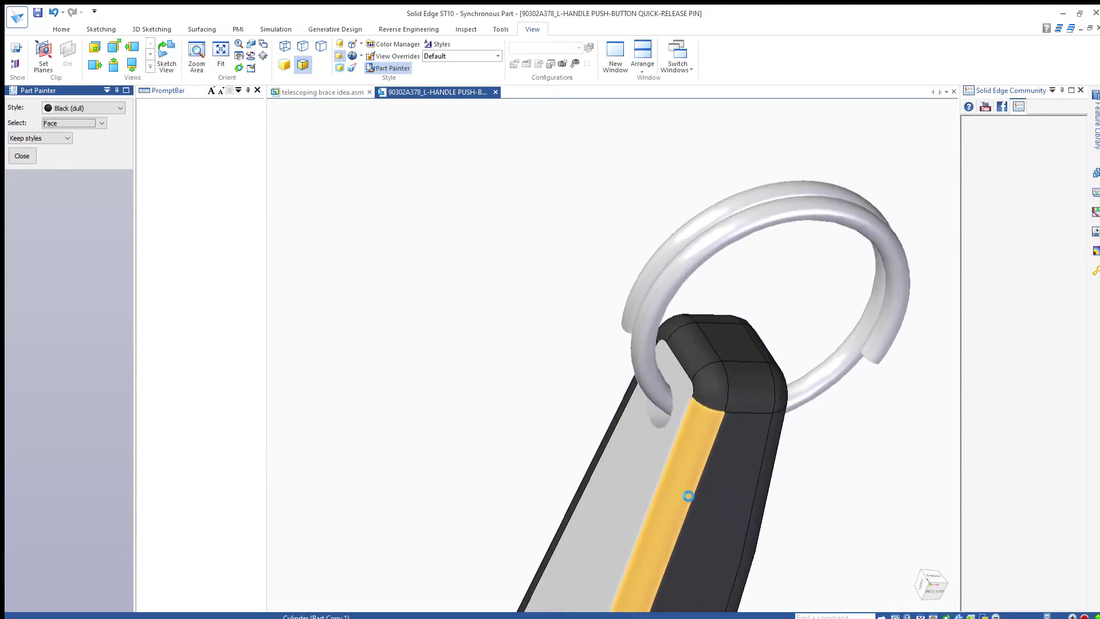
Step: Paint the remaining grey side face and elbow sliver black, then return to a front view
{"action": "left_click", "coordinate": [647, 493]}
{"action": "scroll", "coordinate": [682, 487], "scroll_direction": "down", "scroll_amount": 2}
{"action": "scroll", "coordinate": [685, 473], "scroll_direction": "up", "scroll_amount": 3}
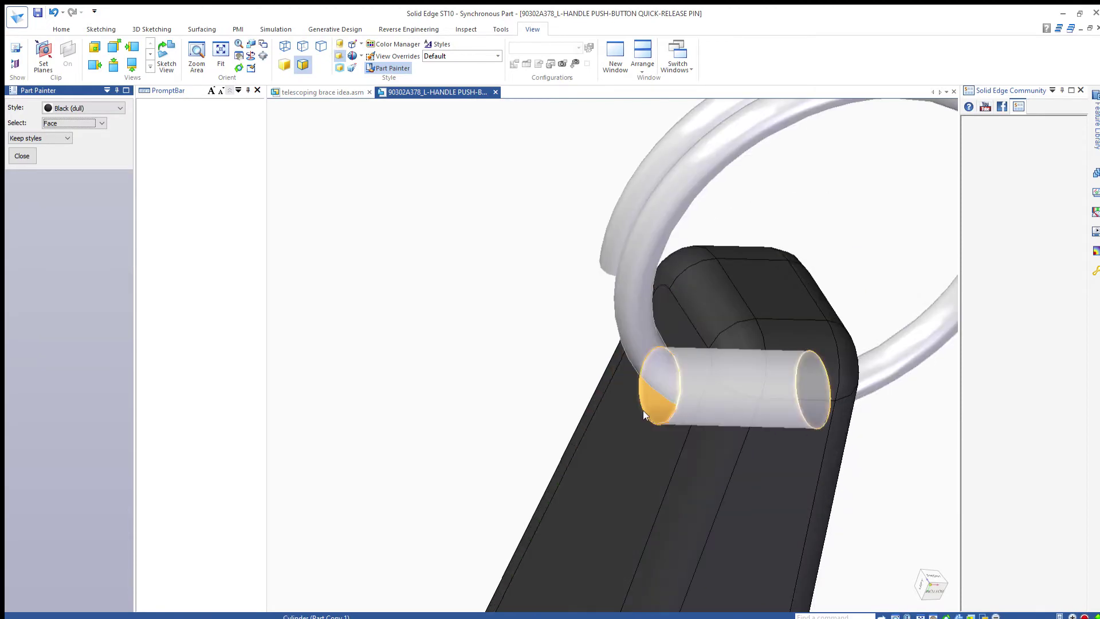
{"action": "scroll", "coordinate": [658, 464], "scroll_direction": "down", "scroll_amount": 3}
{"action": "scroll", "coordinate": [683, 504], "scroll_direction": "down", "scroll_amount": 1}
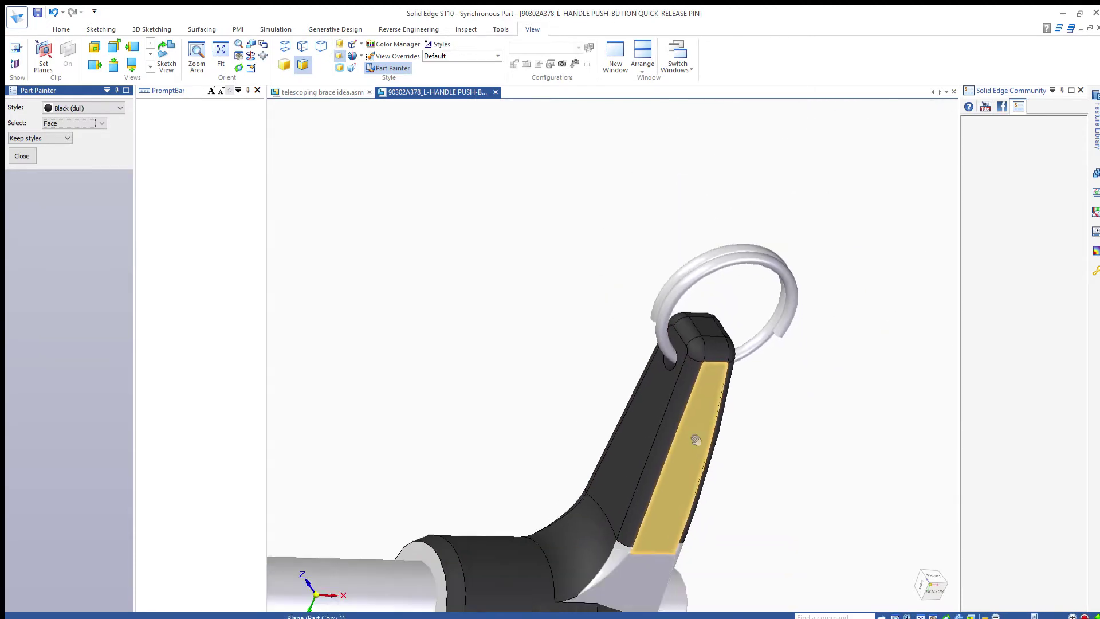
{"action": "scroll", "coordinate": [613, 330], "scroll_direction": "up", "scroll_amount": 2}
{"action": "scroll", "coordinate": [562, 231], "scroll_direction": "up", "scroll_amount": 4}
{"action": "left_click", "coordinate": [562, 232]}
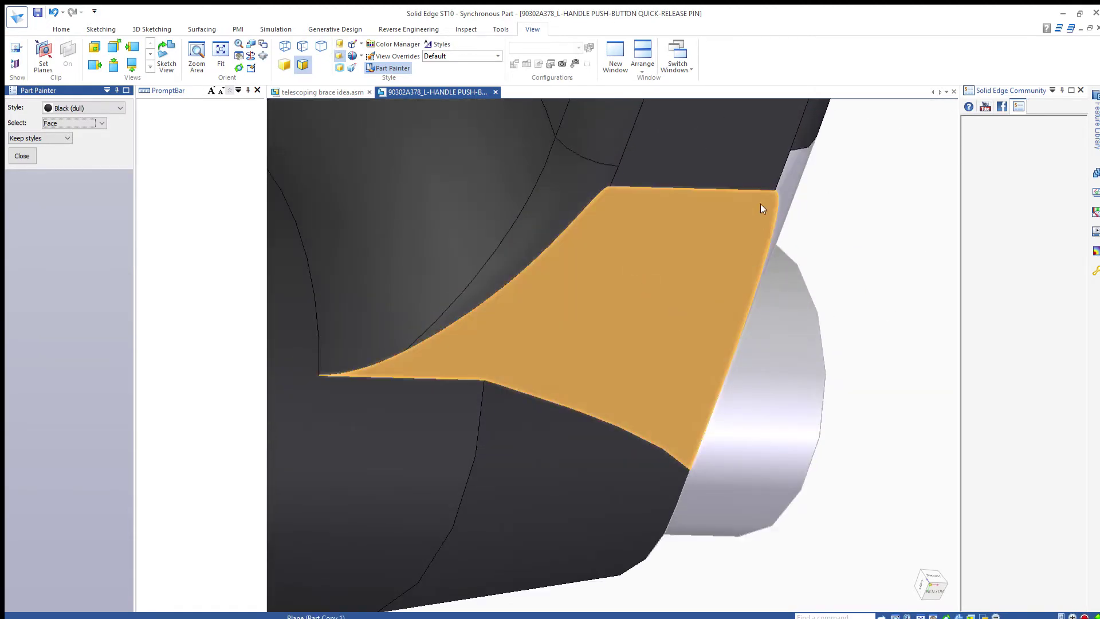
{"action": "scroll", "coordinate": [567, 398], "scroll_direction": "down", "scroll_amount": 2}
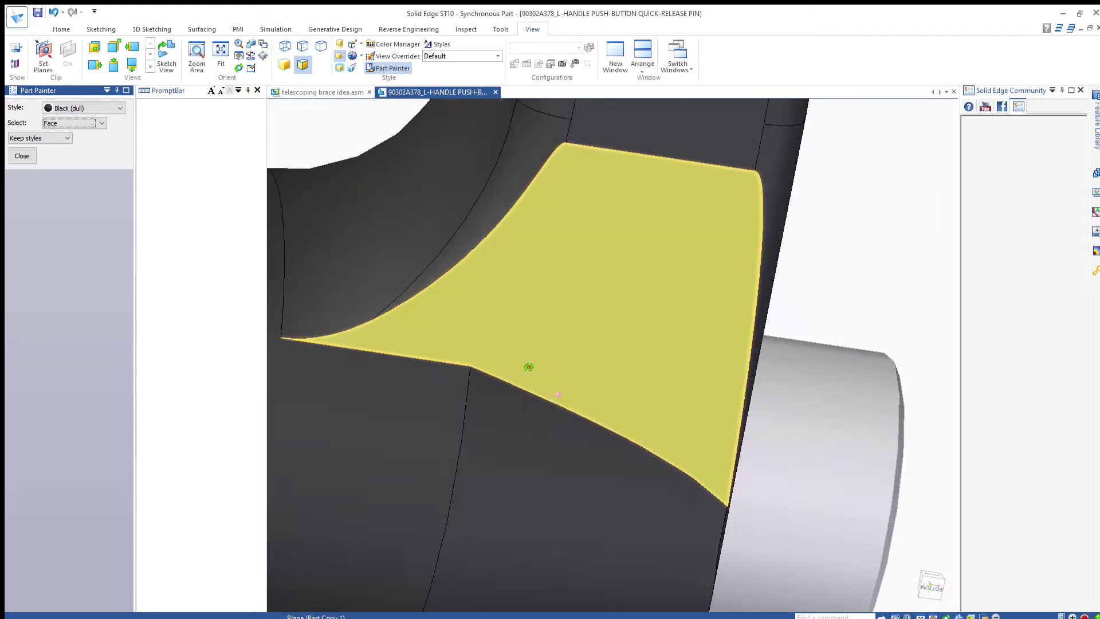
{"action": "scroll", "coordinate": [528, 368], "scroll_direction": "down", "scroll_amount": 2}
{"action": "scroll", "coordinate": [477, 318], "scroll_direction": "down", "scroll_amount": 2}
{"action": "mouse_move", "coordinate": [672, 280]}
{"action": "middle_mouse_down"}
{"action": "mouse_move", "coordinate": [650, 385]}
{"action": "mouse_move", "coordinate": [707, 397]}
{"action": "mouse_move", "coordinate": [723, 427]}
{"action": "mouse_move", "coordinate": [745, 301]}
{"action": "middle_mouse_up"}
{"action": "scroll", "coordinate": [702, 453], "scroll_direction": "up", "scroll_amount": 3}
{"action": "middle_click_drag", "start_coordinate": [702, 454], "coordinate": [654, 473]}
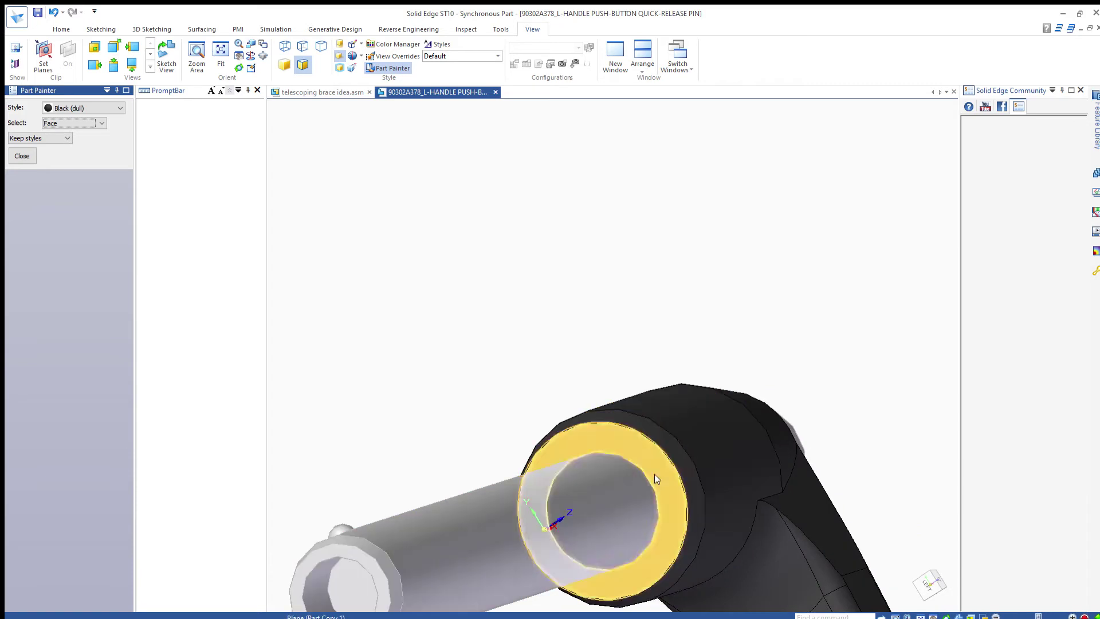
{"action": "scroll", "coordinate": [666, 473], "scroll_direction": "down", "scroll_amount": 2}
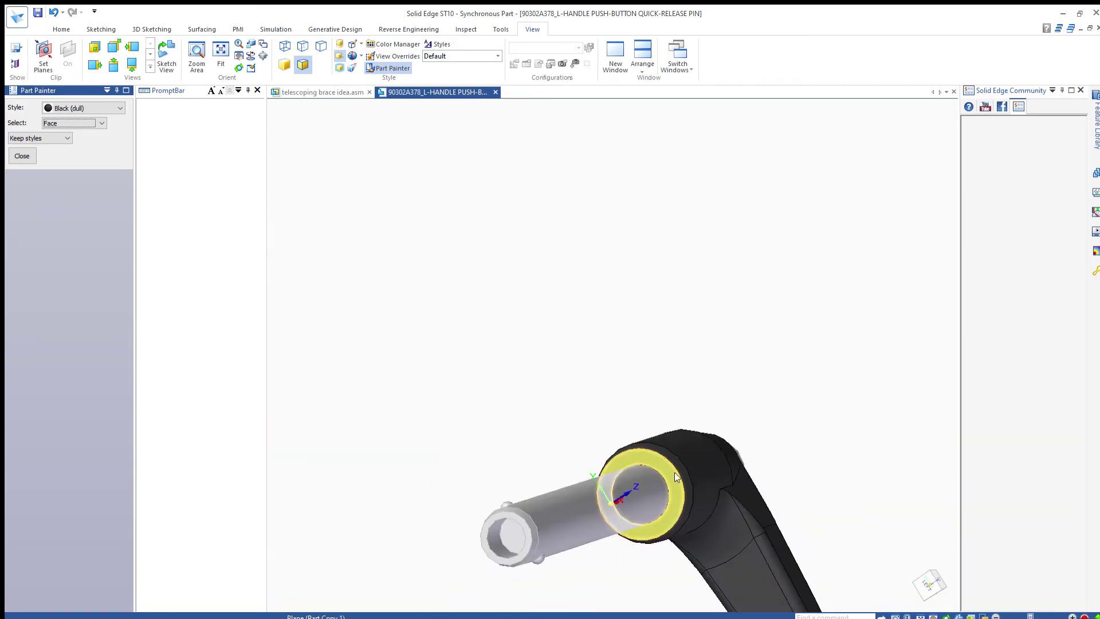
{"action": "key", "text": "ctrl+f"}
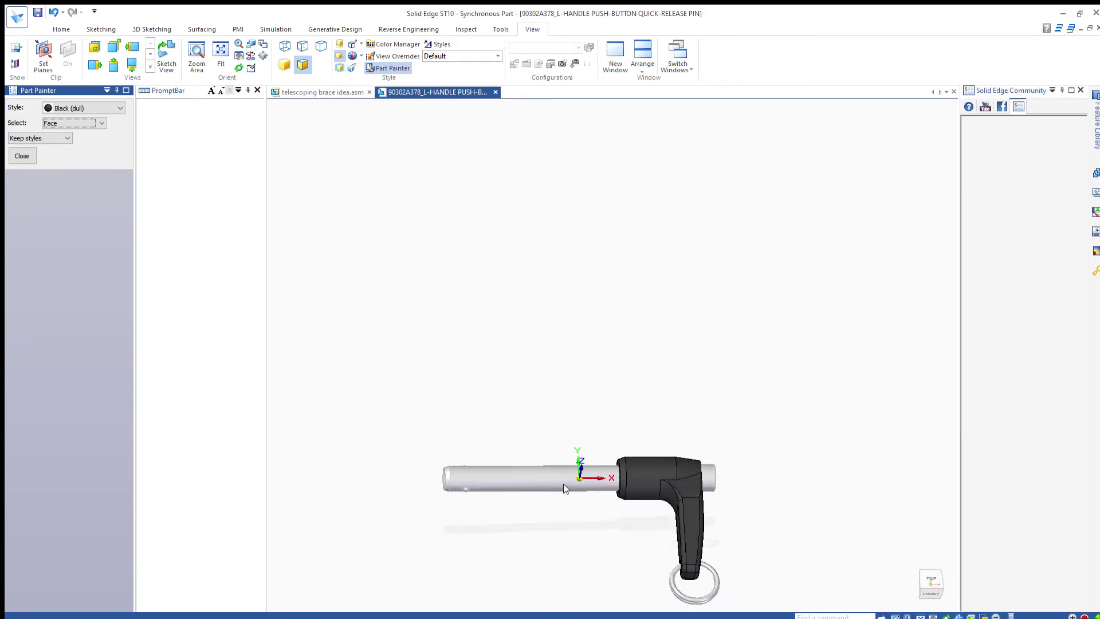
Step: Switch the paint style to Silver and paint the inner bore at the pin's end silver
{"action": "left_click", "coordinate": [118, 107]}
{"action": "key", "text": "s"}
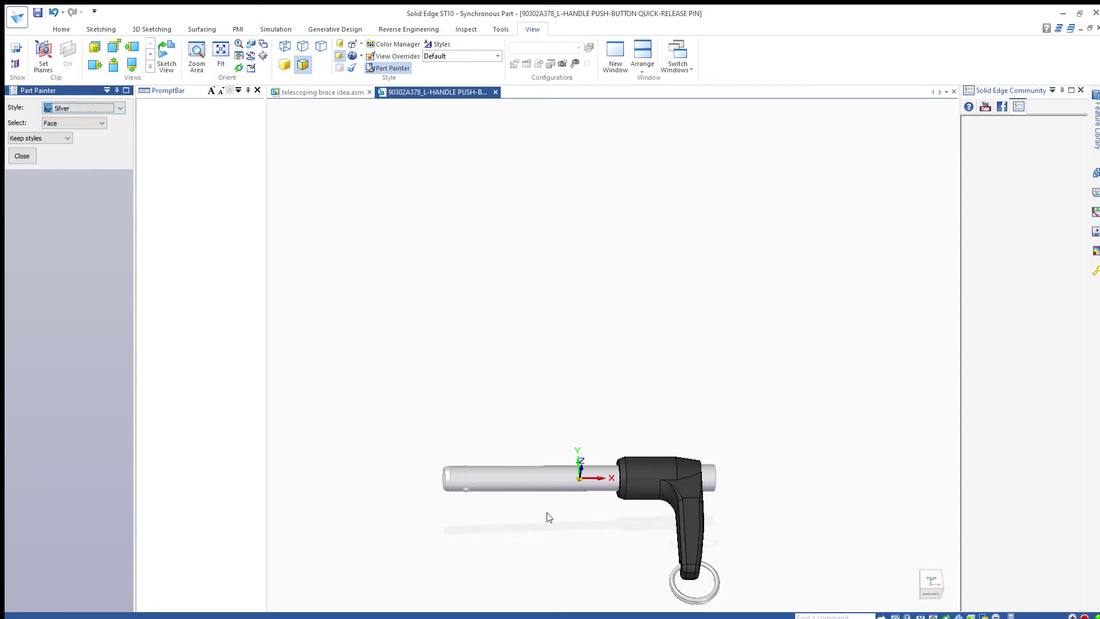
{"action": "scroll", "coordinate": [441, 472], "scroll_direction": "up", "scroll_amount": 1}
{"action": "scroll", "coordinate": [441, 472], "scroll_direction": "up", "scroll_amount": 5}
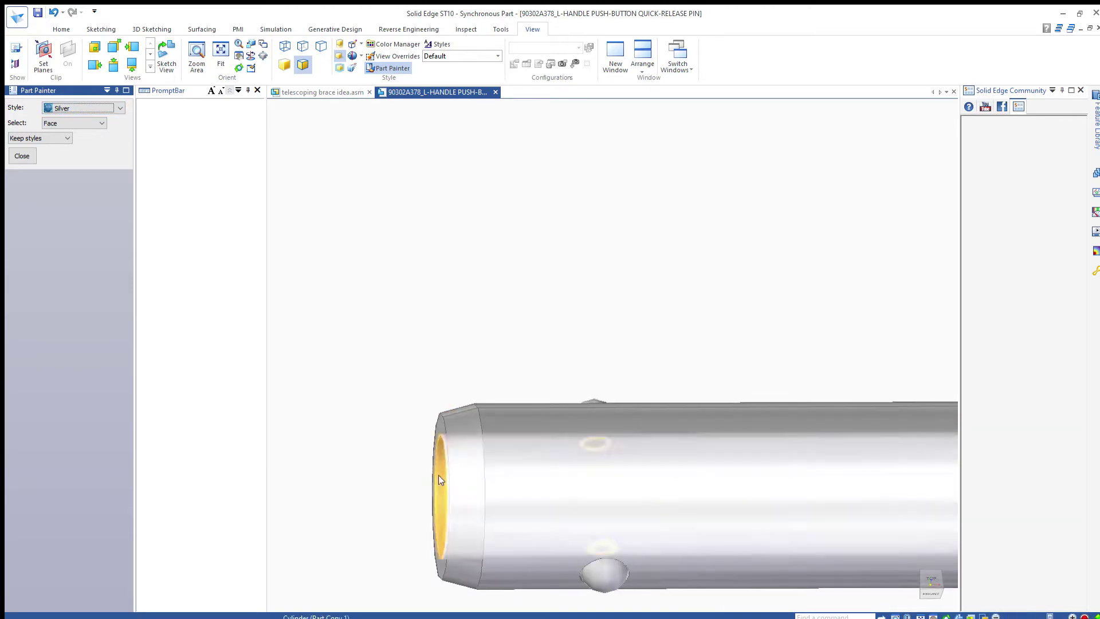
{"action": "left_click", "coordinate": [433, 465]}
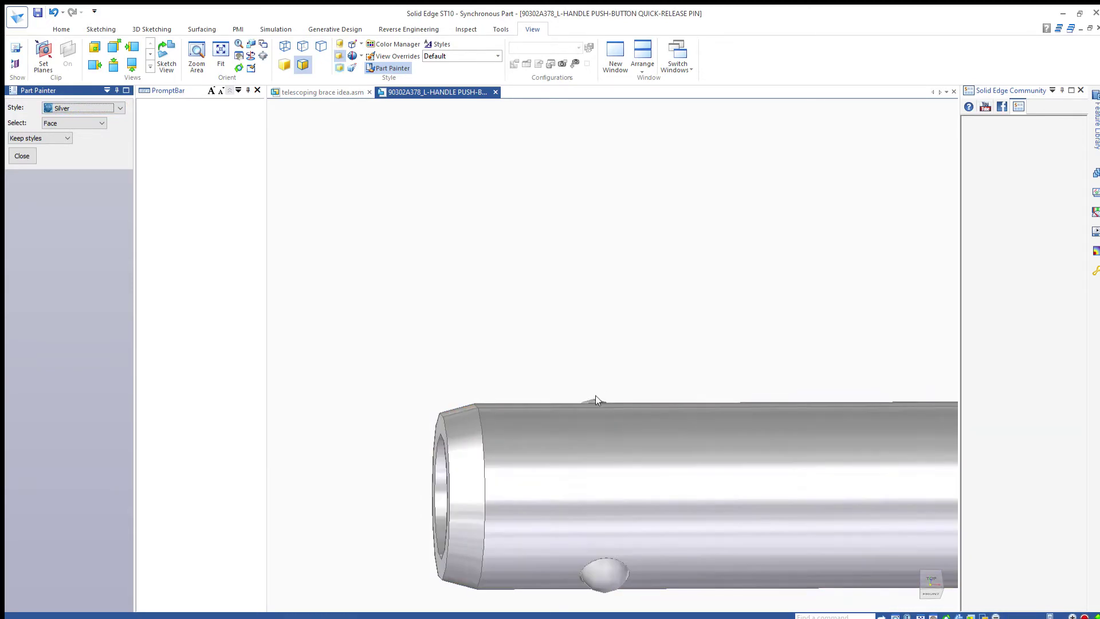
{"action": "scroll", "coordinate": [690, 538], "scroll_direction": "down", "scroll_amount": 5}
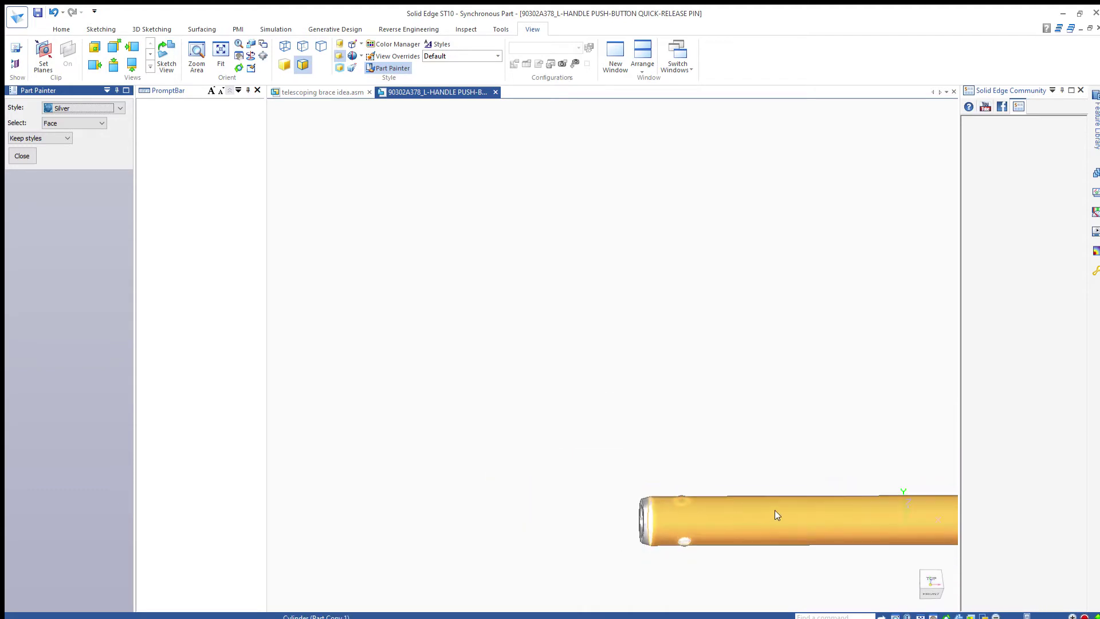
{"action": "middle_click_drag", "start_coordinate": [774, 510], "coordinate": [439, 415], "text": "shift"}
{"action": "scroll", "coordinate": [604, 433], "scroll_direction": "up", "scroll_amount": 3}
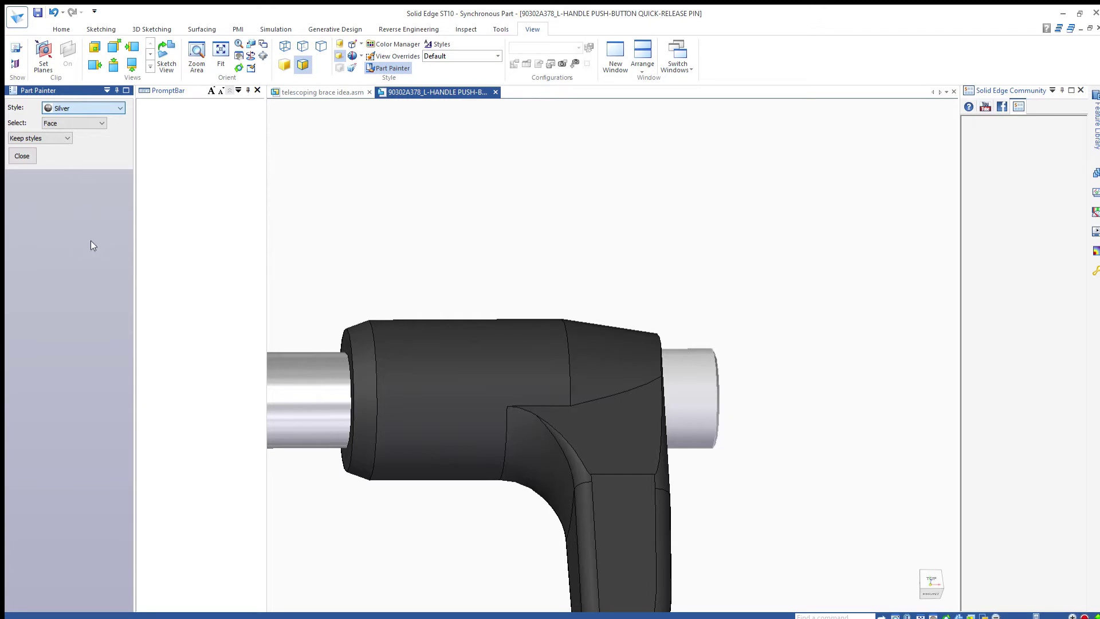
Step: Paint the push-button cap's cylindrical side and end faces Red
{"action": "key", "text": "r"}
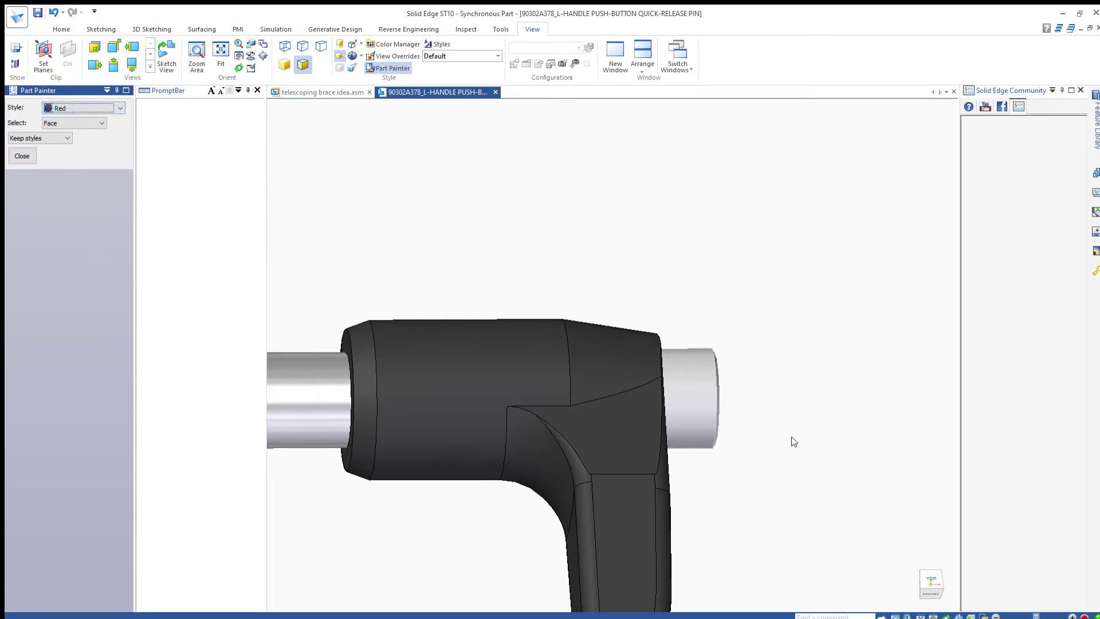
{"action": "middle_click_drag", "start_coordinate": [794, 441], "coordinate": [776, 447]}
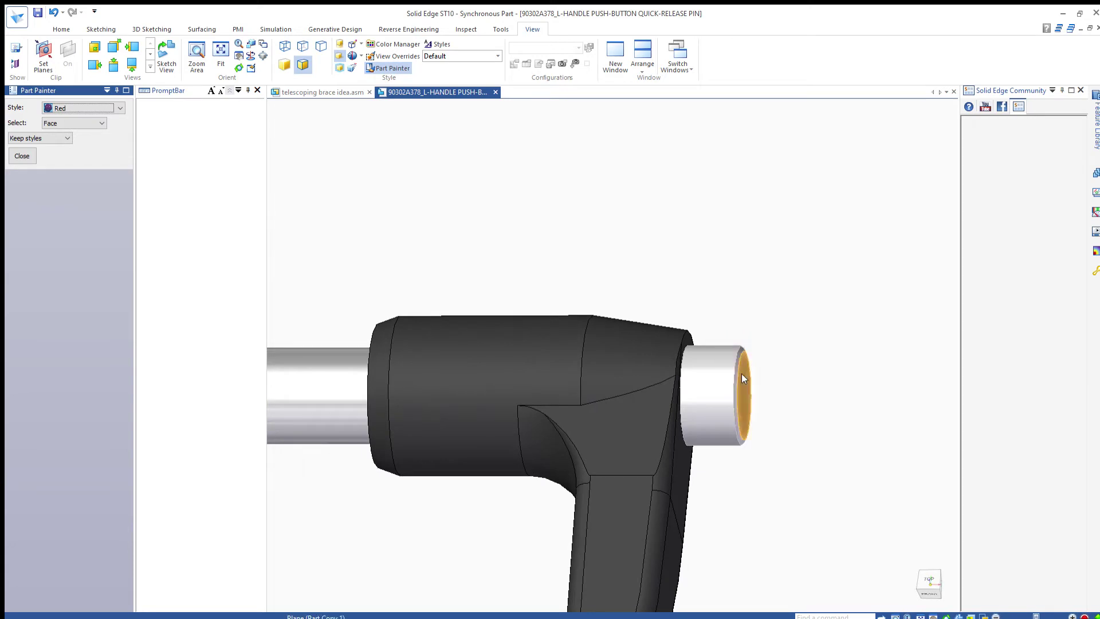
{"action": "left_click", "coordinate": [719, 377]}
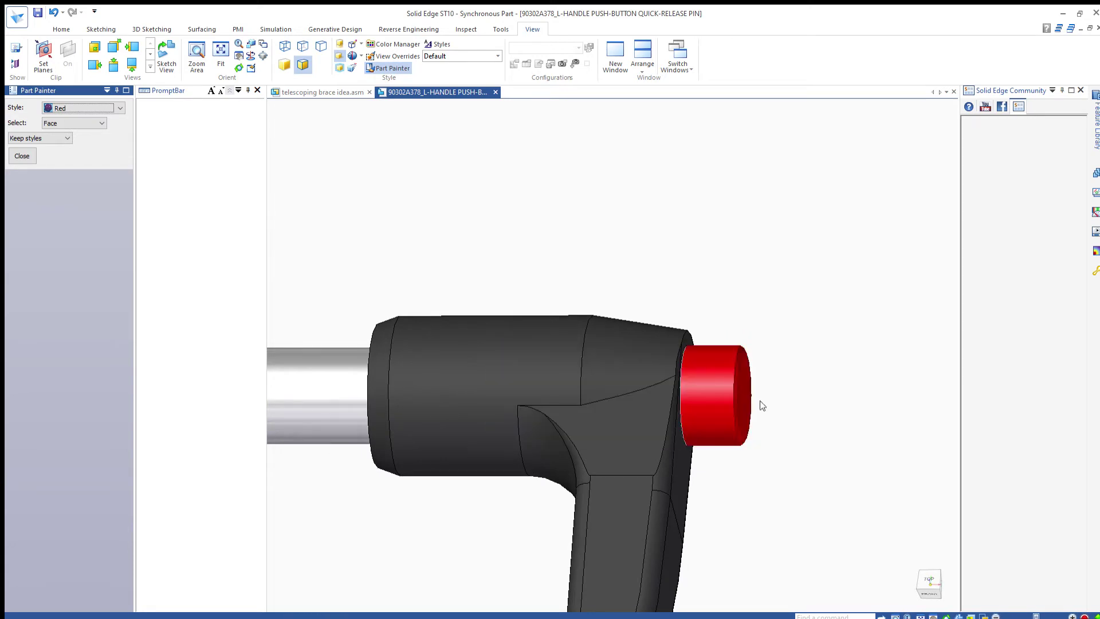
{"action": "scroll", "coordinate": [744, 382], "scroll_direction": "down", "scroll_amount": 5}
{"action": "middle_click_drag", "start_coordinate": [745, 382], "coordinate": [703, 405]}
{"action": "scroll", "coordinate": [703, 405], "scroll_direction": "up", "scroll_amount": 6}
{"action": "scroll", "coordinate": [696, 373], "scroll_direction": "up", "scroll_amount": 3}
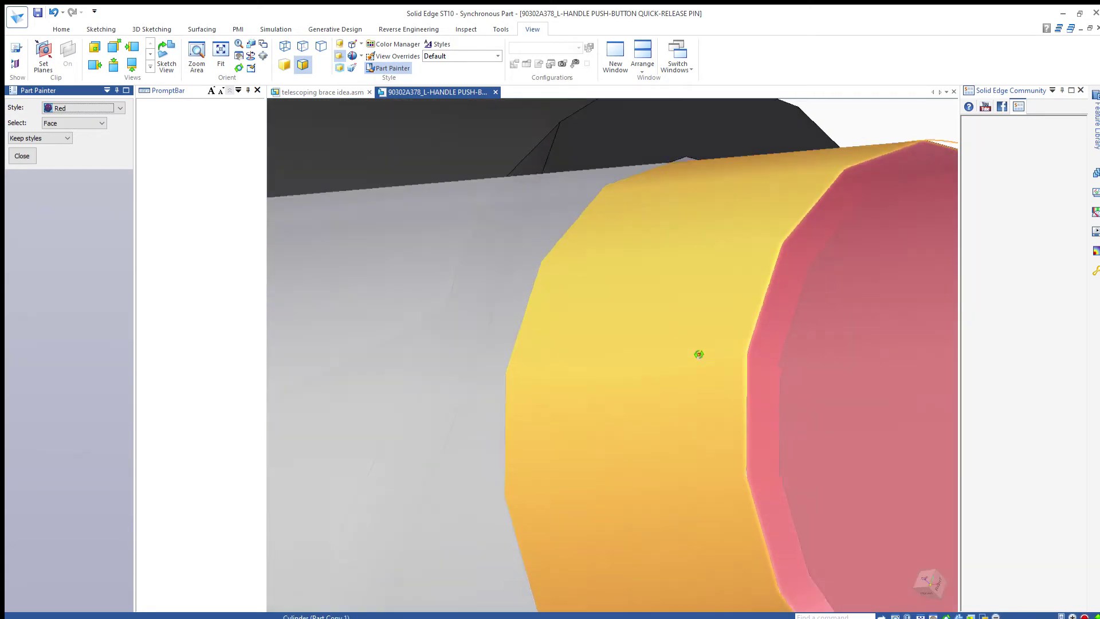
{"action": "mouse_move", "coordinate": [700, 353]}
{"action": "middle_mouse_down"}
{"action": "mouse_move", "coordinate": [590, 270]}
{"action": "mouse_move", "coordinate": [635, 262]}
{"action": "mouse_move", "coordinate": [685, 277]}
{"action": "mouse_move", "coordinate": [655, 275]}
{"action": "middle_mouse_up"}
{"action": "scroll", "coordinate": [693, 521], "scroll_direction": "up", "scroll_amount": 2}
{"action": "scroll", "coordinate": [692, 520], "scroll_direction": "up", "scroll_amount": 2}
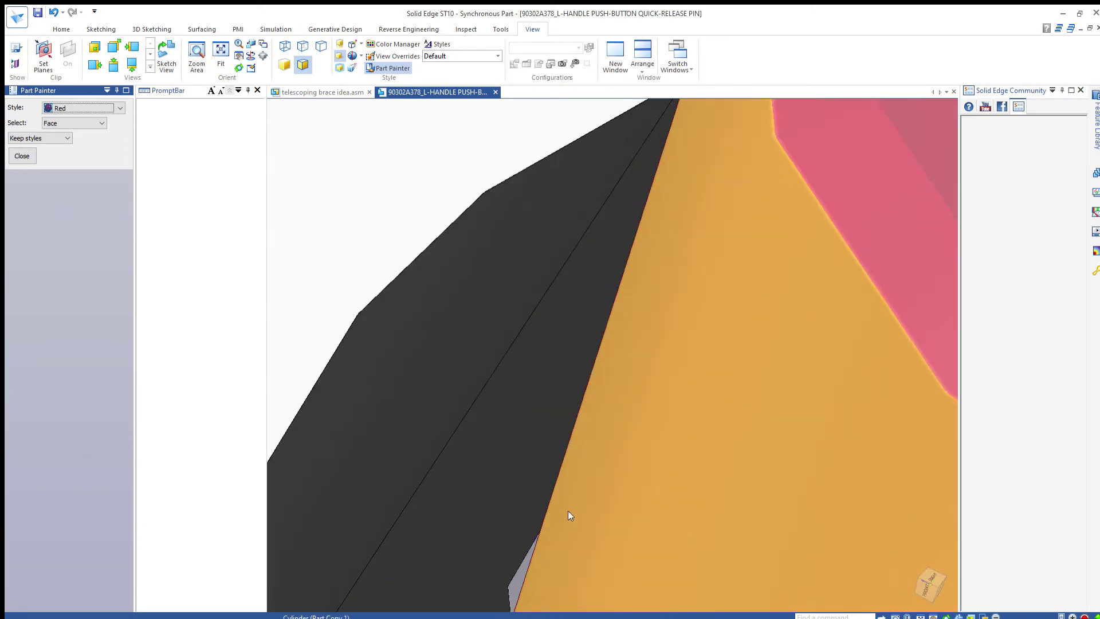
{"action": "left_click", "coordinate": [569, 513]}
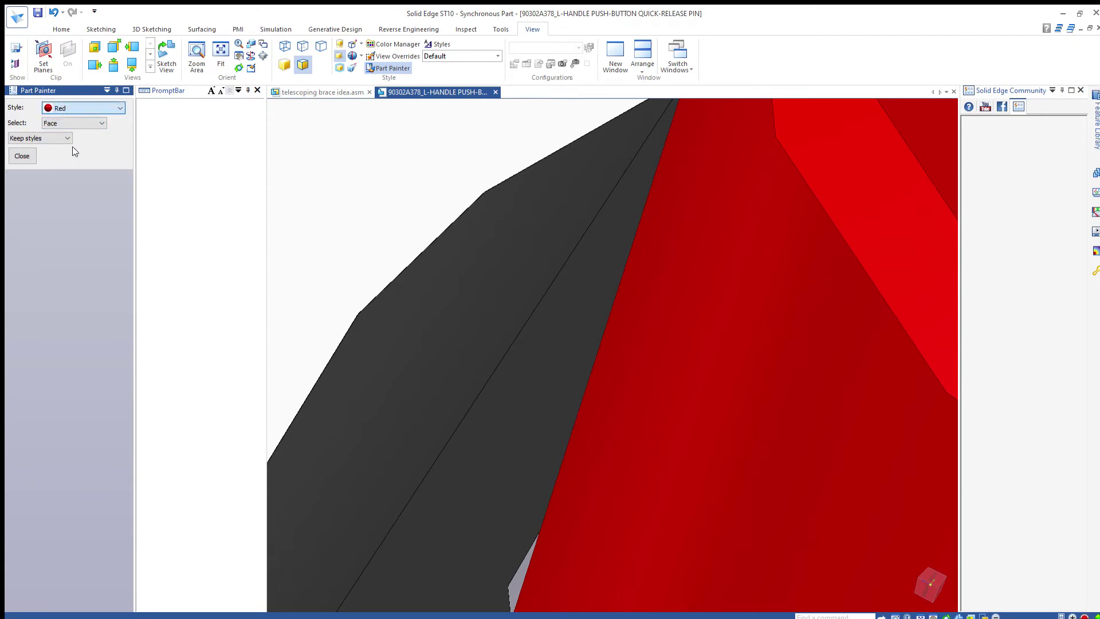
Step: Repaint the neighbouring handle face Black, exit painting and fit the L-handle in view
{"action": "key", "text": "b"}
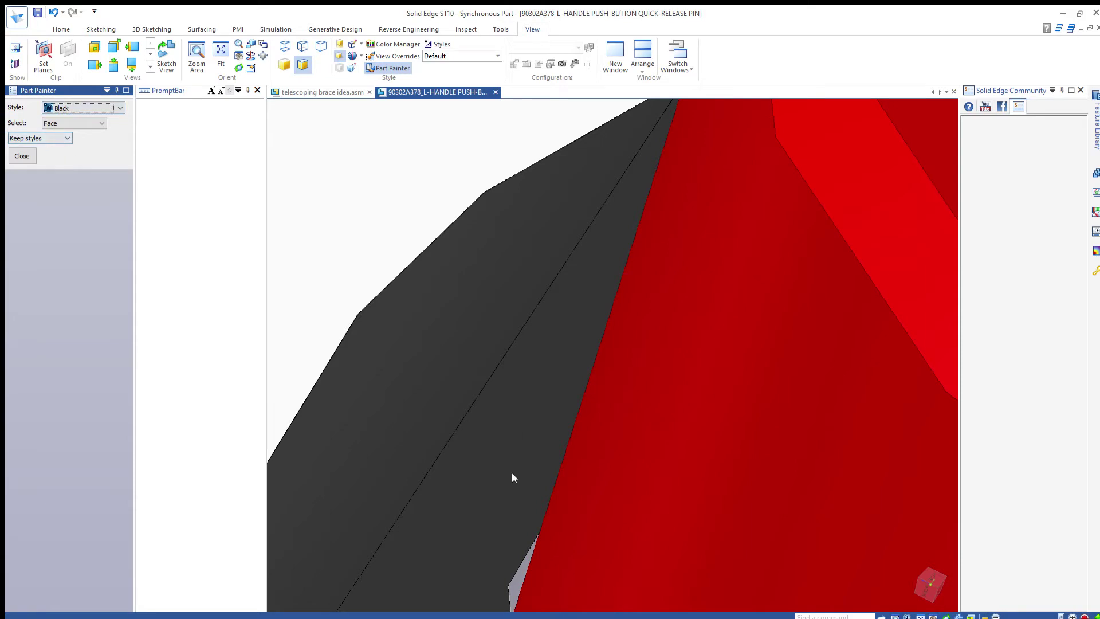
{"action": "left_click", "coordinate": [513, 577]}
{"action": "scroll", "coordinate": [367, 273], "scroll_direction": "down", "scroll_amount": 3}
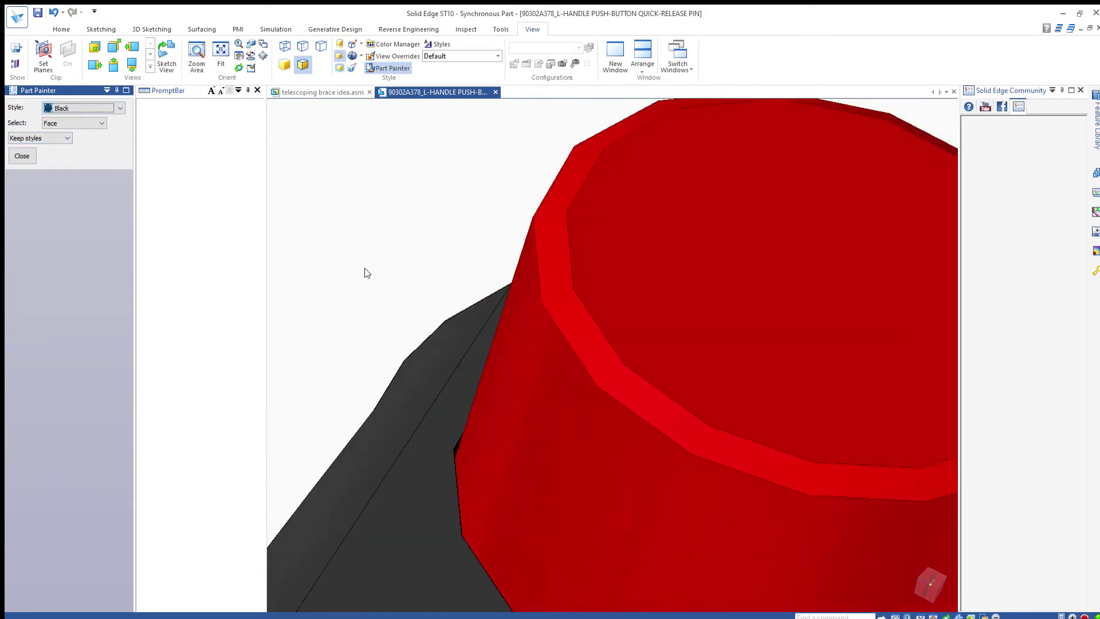
{"action": "key", "text": "Escape"}
{"action": "scroll", "coordinate": [454, 380], "scroll_direction": "down", "scroll_amount": 5}
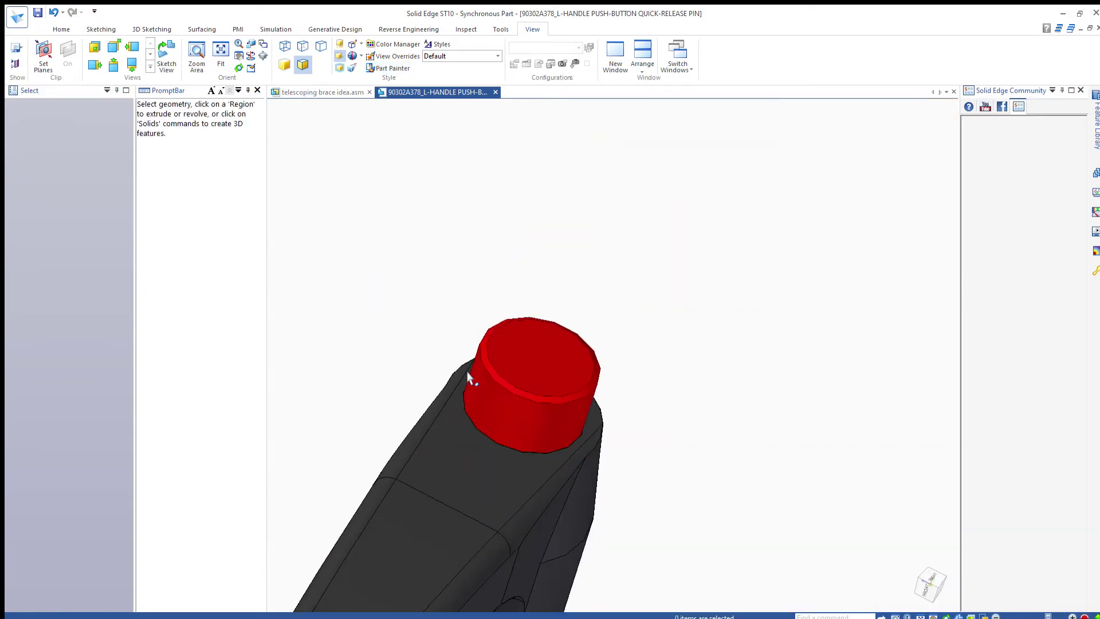
{"action": "key", "text": "ctrl+shift+f"}
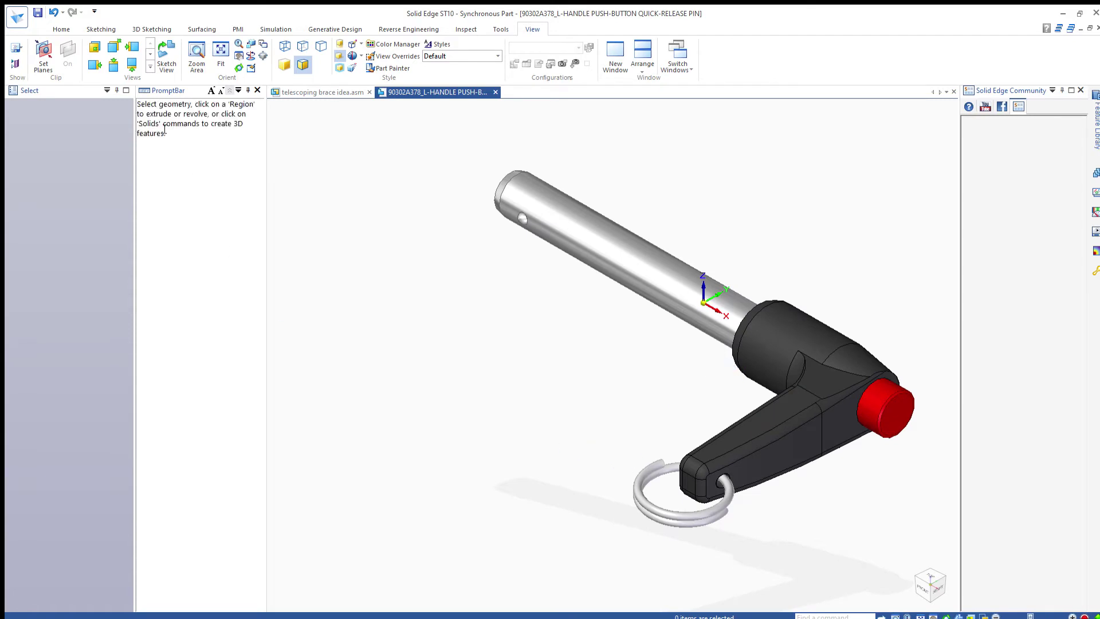
Step: Paint the split ring metallic Silver and exit Part Painter
{"action": "left_click", "coordinate": [390, 67]}
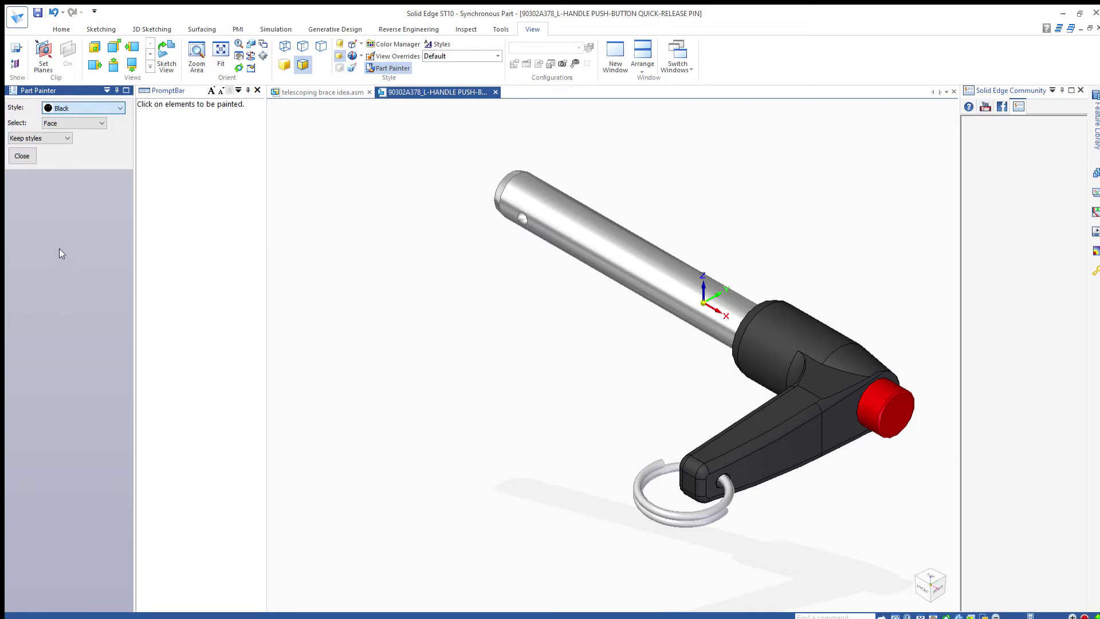
{"action": "key", "text": "s"}
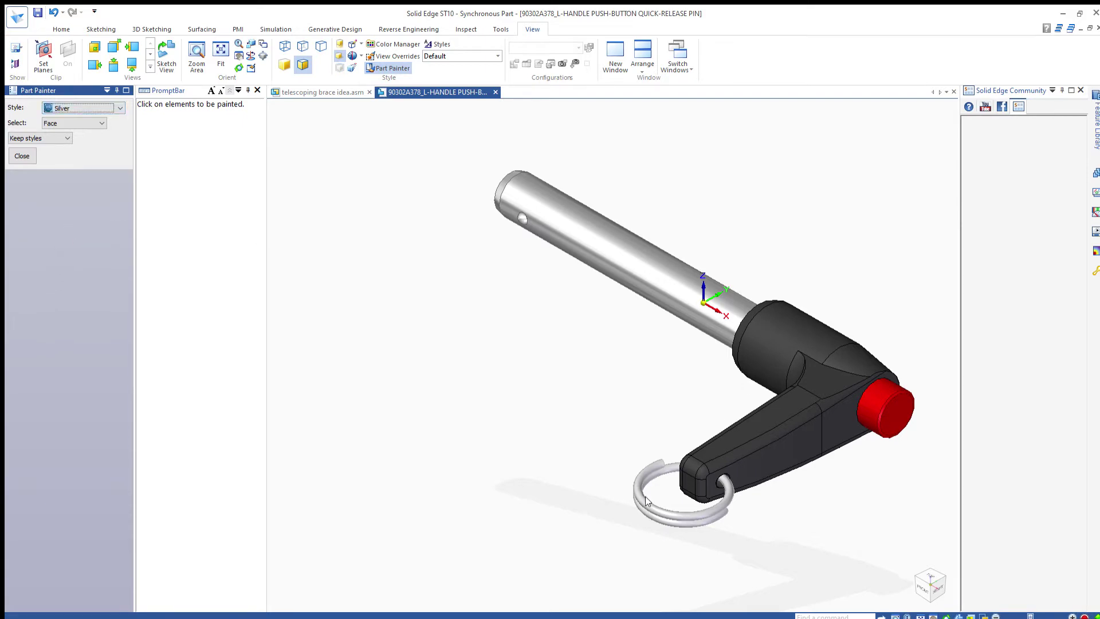
{"action": "left_click", "coordinate": [638, 494]}
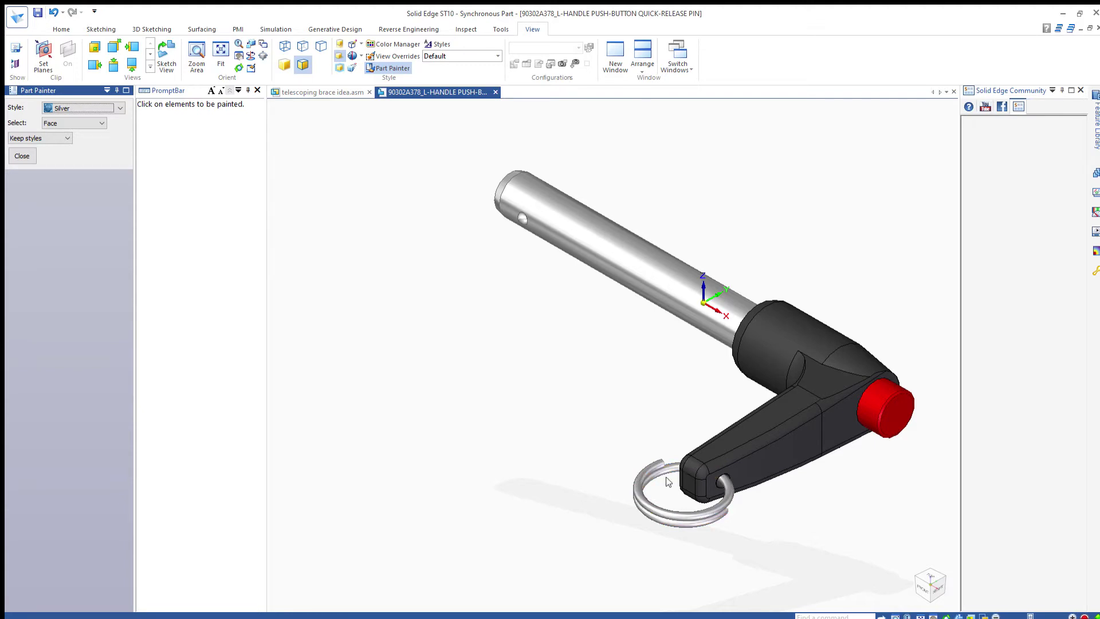
{"action": "mouse_move", "coordinate": [707, 515]}
{"action": "middle_mouse_down"}
{"action": "mouse_move", "coordinate": [562, 381]}
{"action": "mouse_move", "coordinate": [466, 373]}
{"action": "middle_mouse_up"}
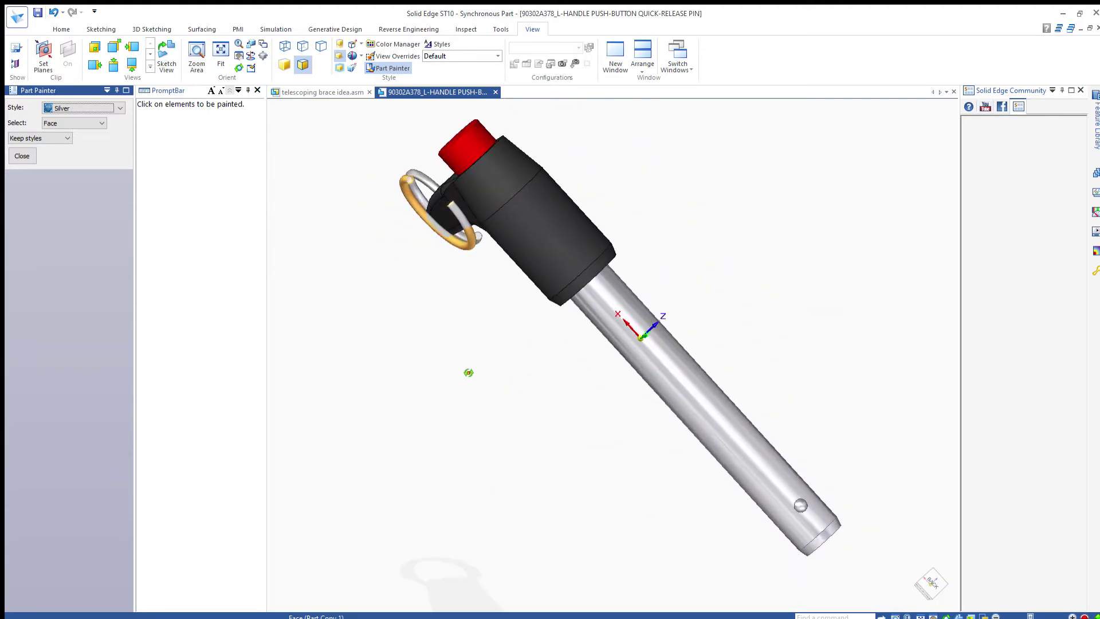
{"action": "scroll", "coordinate": [370, 154], "scroll_direction": "up", "scroll_amount": 5}
{"action": "scroll", "coordinate": [370, 154], "scroll_direction": "up", "scroll_amount": 2}
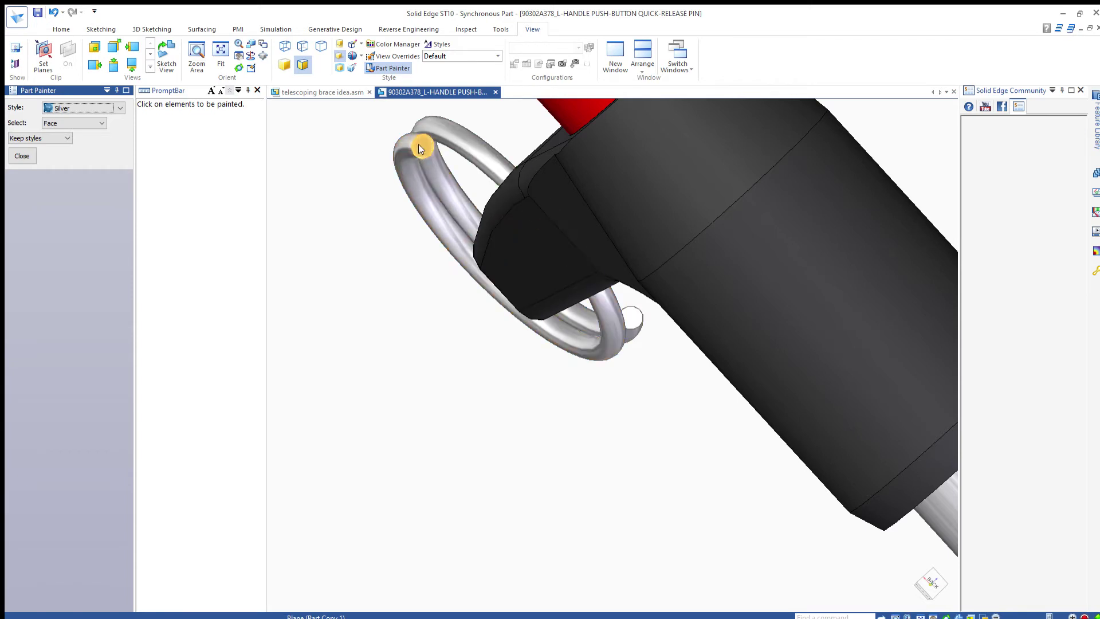
{"action": "scroll", "coordinate": [436, 210], "scroll_direction": "down", "scroll_amount": 4}
{"action": "key", "text": "Escape"}
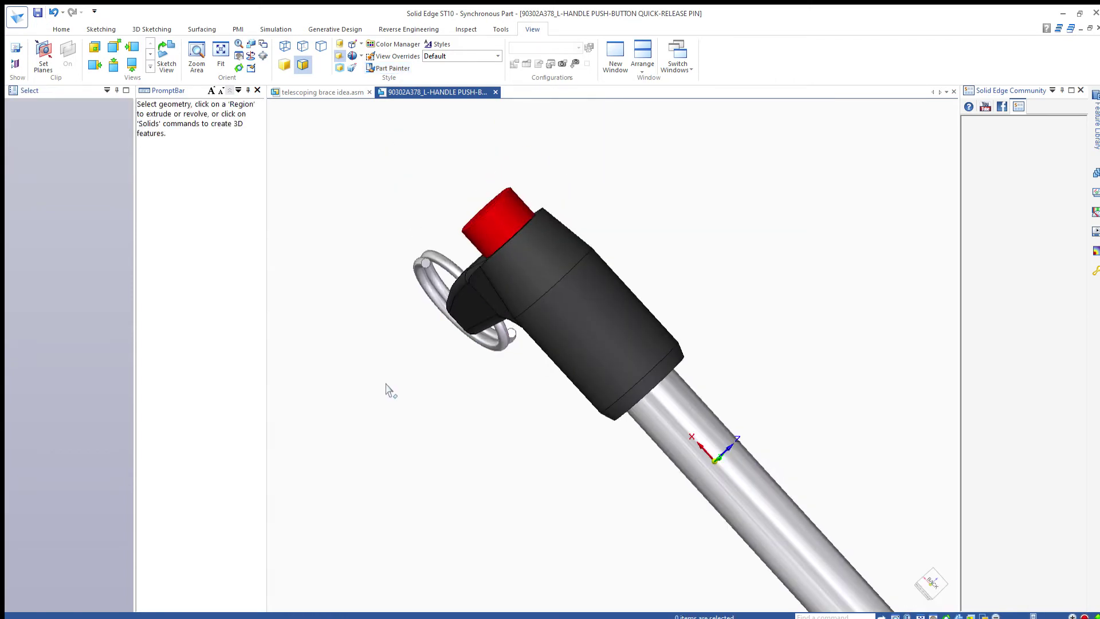
Step: Orbit along the shaft and around the ring loop, then fit the whole pin in view
{"action": "mouse_move", "coordinate": [338, 355]}
{"action": "middle_mouse_down"}
{"action": "mouse_move", "coordinate": [418, 250]}
{"action": "mouse_move", "coordinate": [302, 115]}
{"action": "mouse_move", "coordinate": [310, 138]}
{"action": "mouse_move", "coordinate": [369, 184]}
{"action": "mouse_move", "coordinate": [437, 380]}
{"action": "middle_mouse_up"}
{"action": "scroll", "coordinate": [437, 381], "scroll_direction": "up", "scroll_amount": 3}
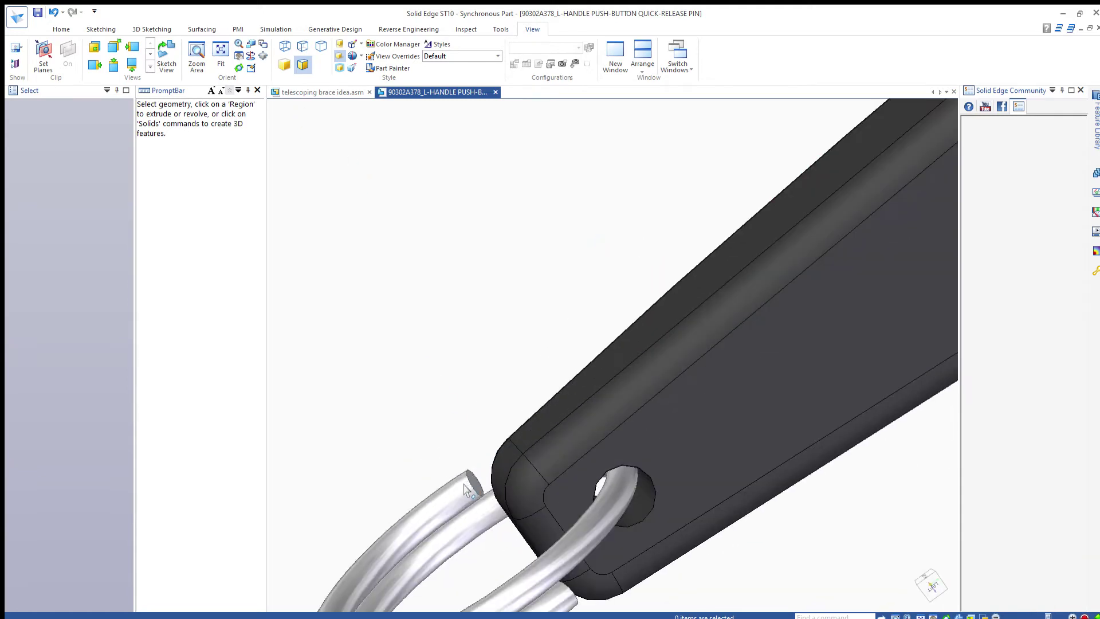
{"action": "scroll", "coordinate": [480, 413], "scroll_direction": "up", "scroll_amount": 3}
{"action": "middle_click_drag", "start_coordinate": [480, 412], "coordinate": [560, 362], "text": "shift"}
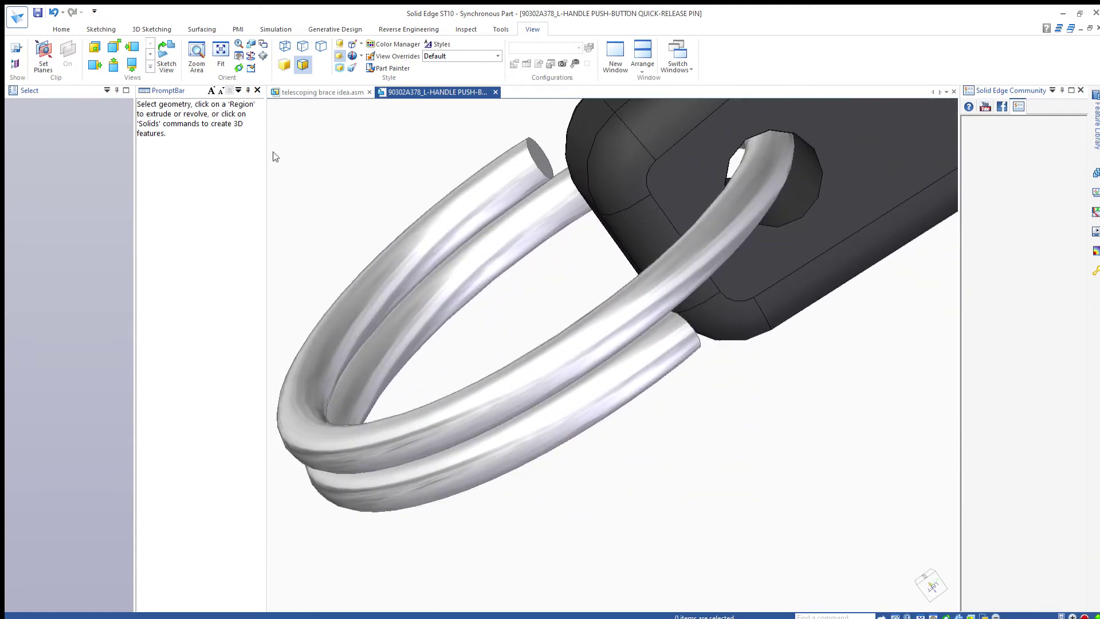
{"action": "key", "text": "ctrl+shift+f"}
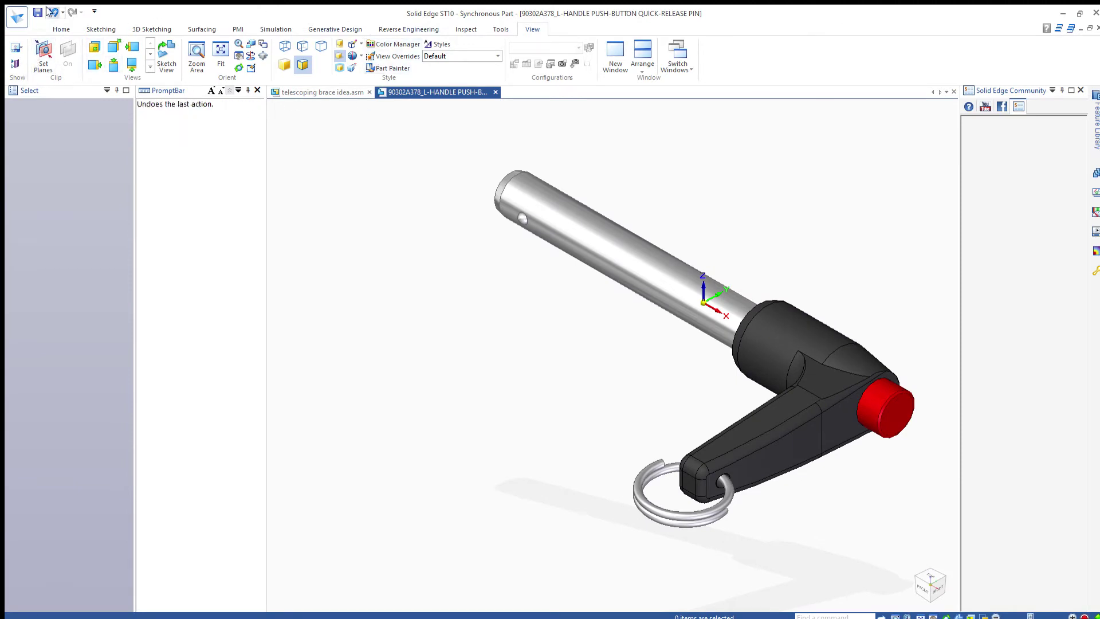
Step: Save the painted pin as a .par part and return to the telescoping brace idea assembly
{"action": "left_click", "coordinate": [17, 17]}
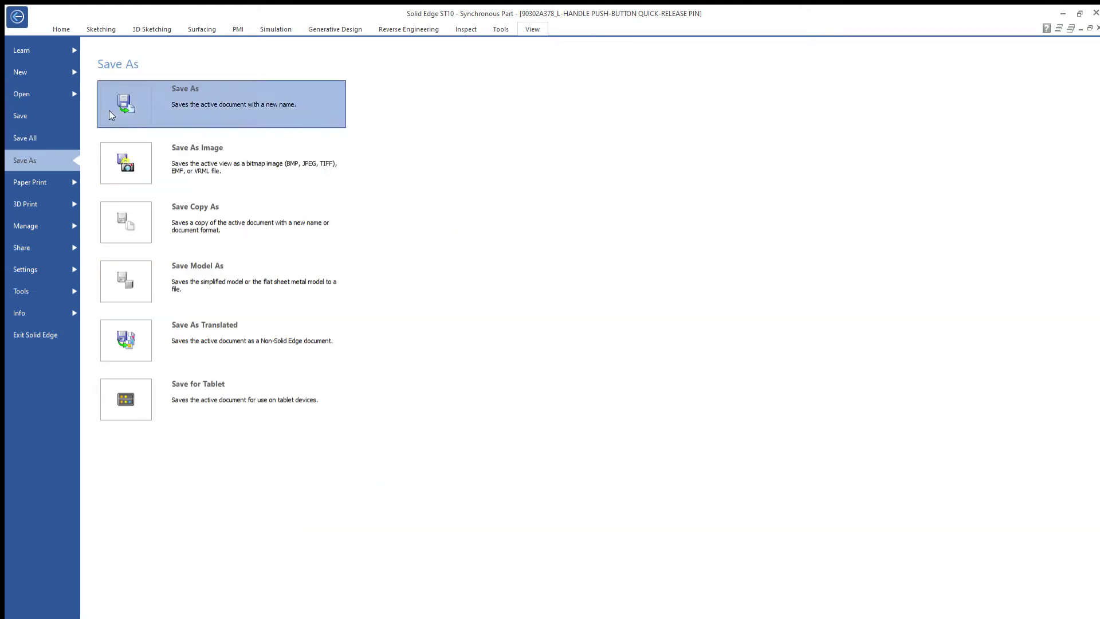
{"action": "left_click", "coordinate": [110, 109]}
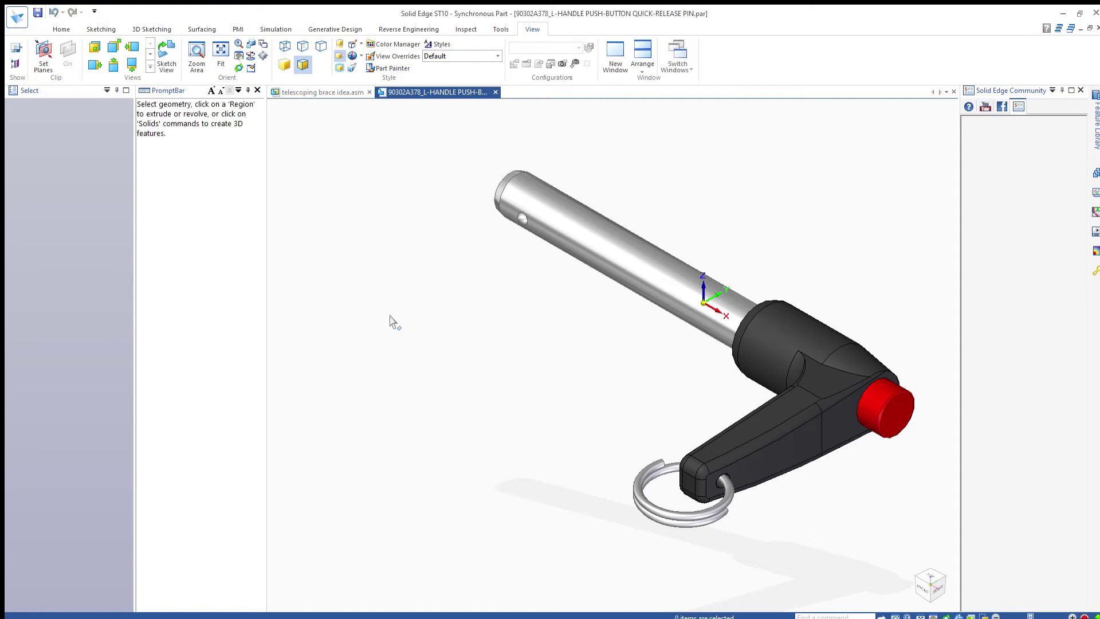
{"action": "left_click", "coordinate": [309, 92]}
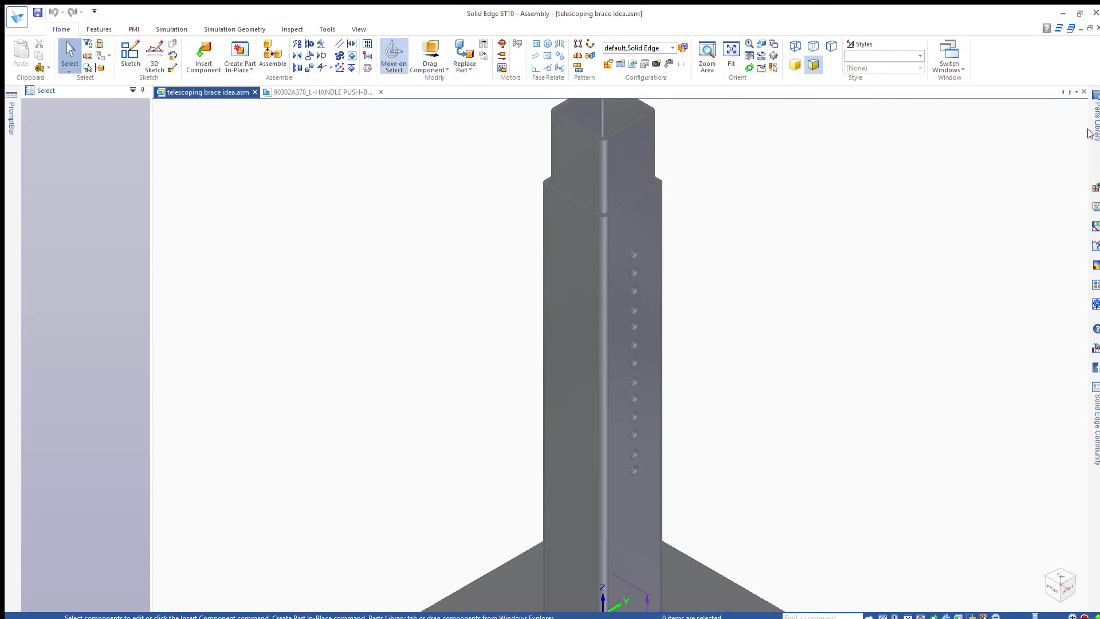
Step: Drag the 90302A378 pin from the Parts Library and FlashFit its shaft into a tube hole
{"action": "left_click", "coordinate": [1093, 123]}
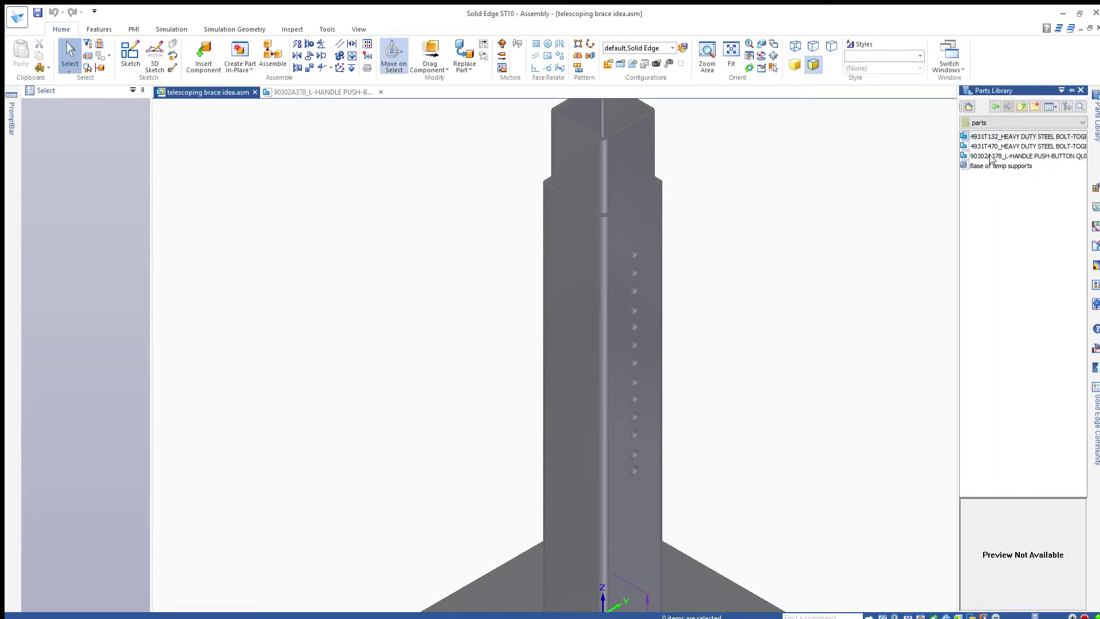
{"action": "left_click", "coordinate": [990, 157]}
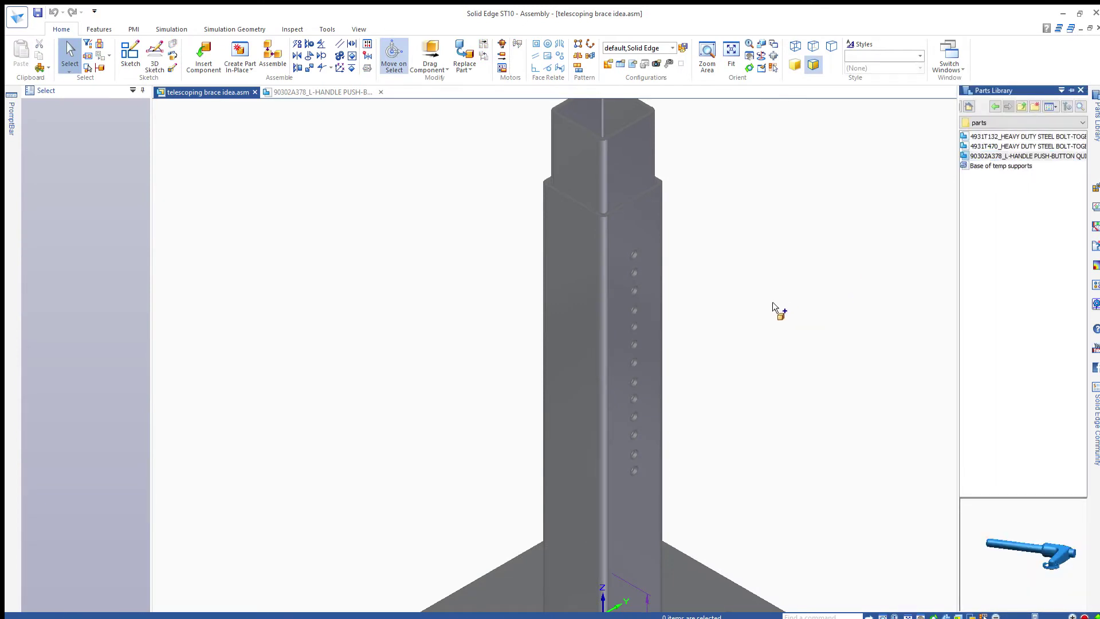
{"action": "left_click_drag", "start_coordinate": [879, 232], "coordinate": [762, 365]}
{"action": "left_click", "coordinate": [775, 359]}
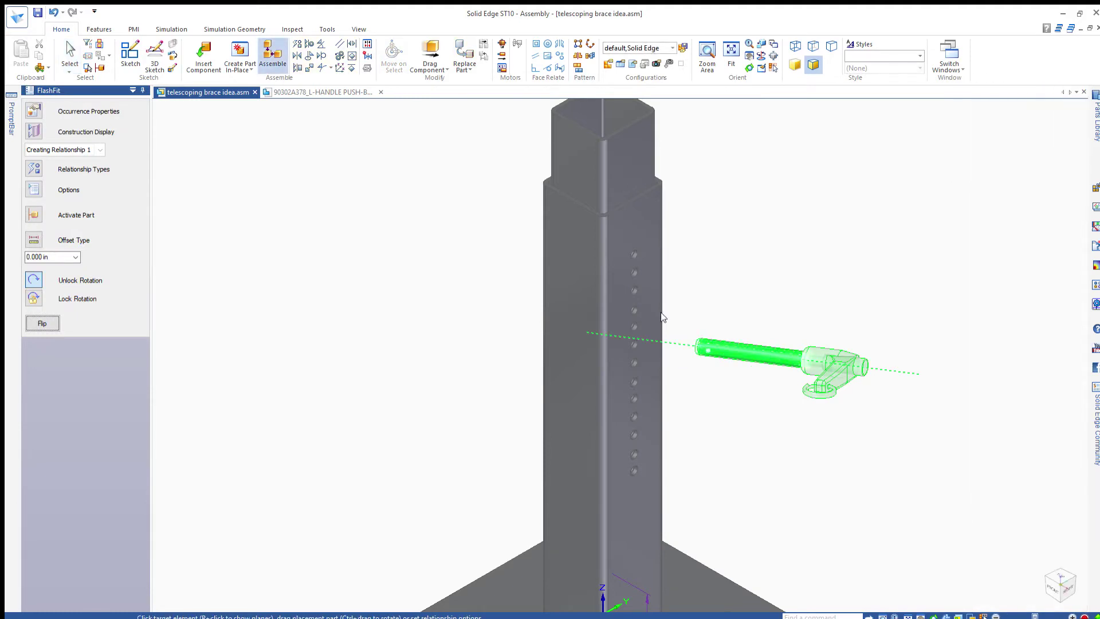
{"action": "scroll", "coordinate": [576, 256], "scroll_direction": "up", "scroll_amount": 5}
{"action": "left_click", "coordinate": [568, 251]}
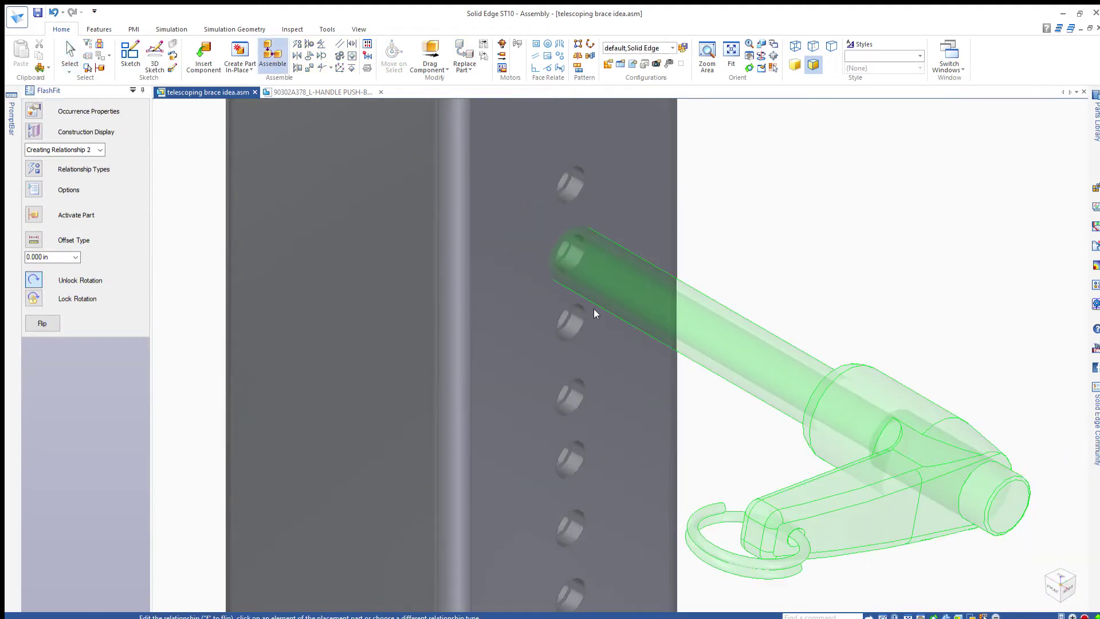
{"action": "left_click", "coordinate": [593, 308]}
{"action": "scroll", "coordinate": [572, 246], "scroll_direction": "up", "scroll_amount": 2}
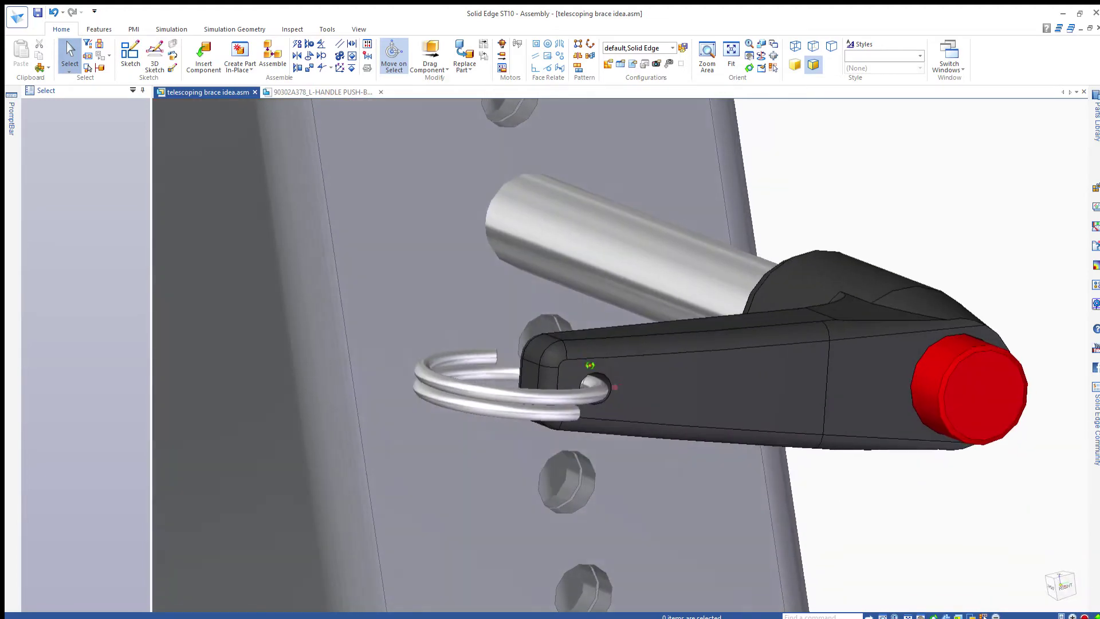
{"action": "middle_click_drag", "start_coordinate": [618, 396], "coordinate": [458, 332]}
{"action": "left_click", "coordinate": [379, 238]}
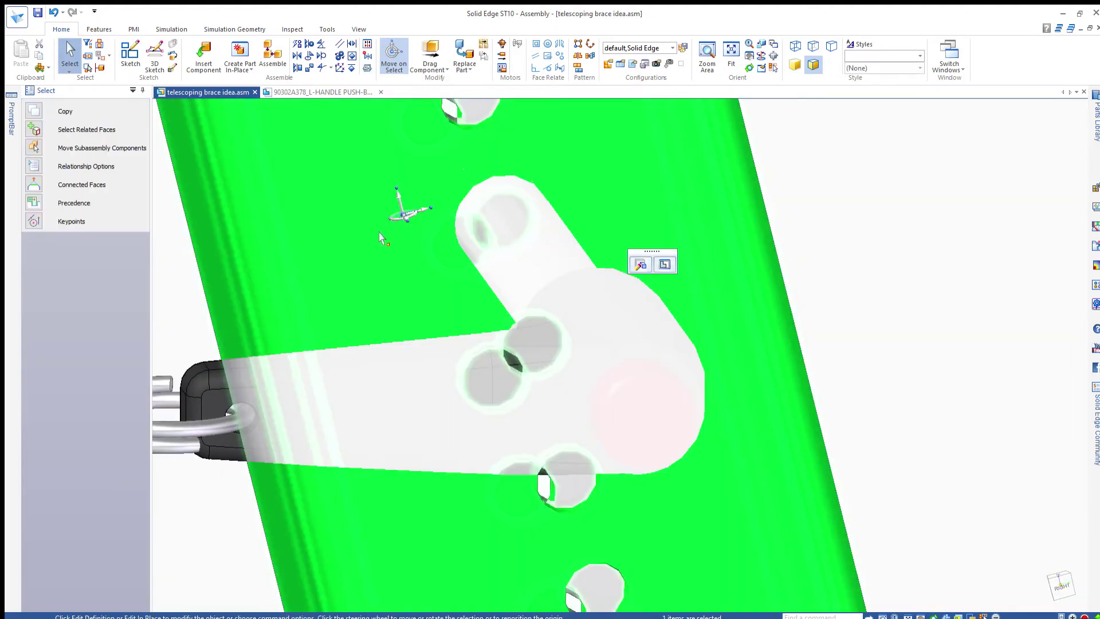
{"action": "key", "text": "Escape"}
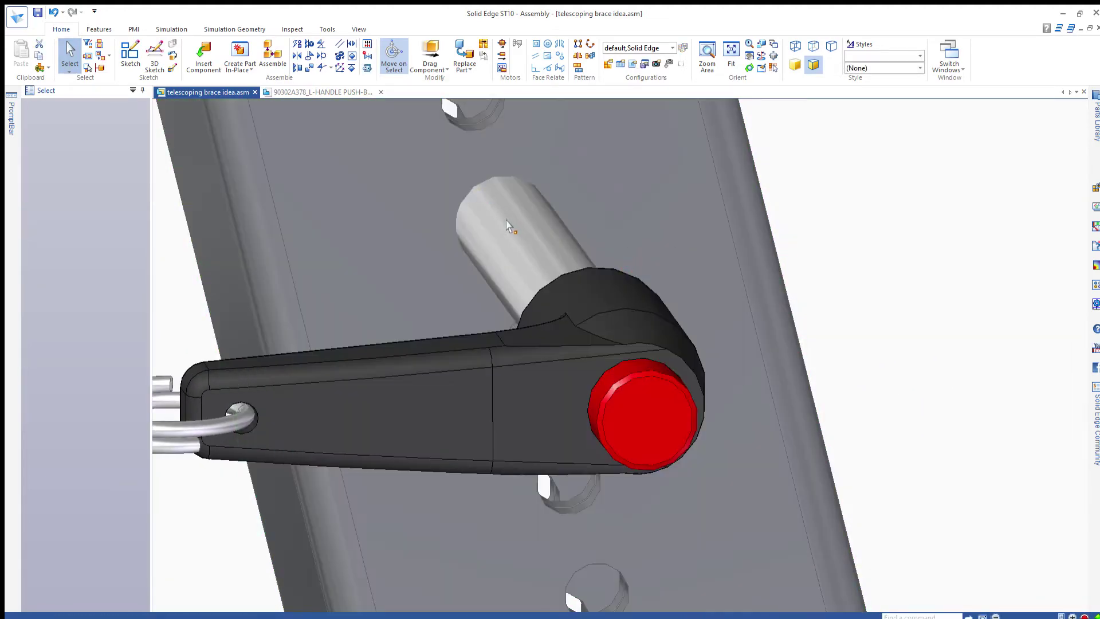
Step: Edit the framing tube in place and start selecting alternating holes on its side wall
{"action": "double_click", "coordinate": [487, 287]}
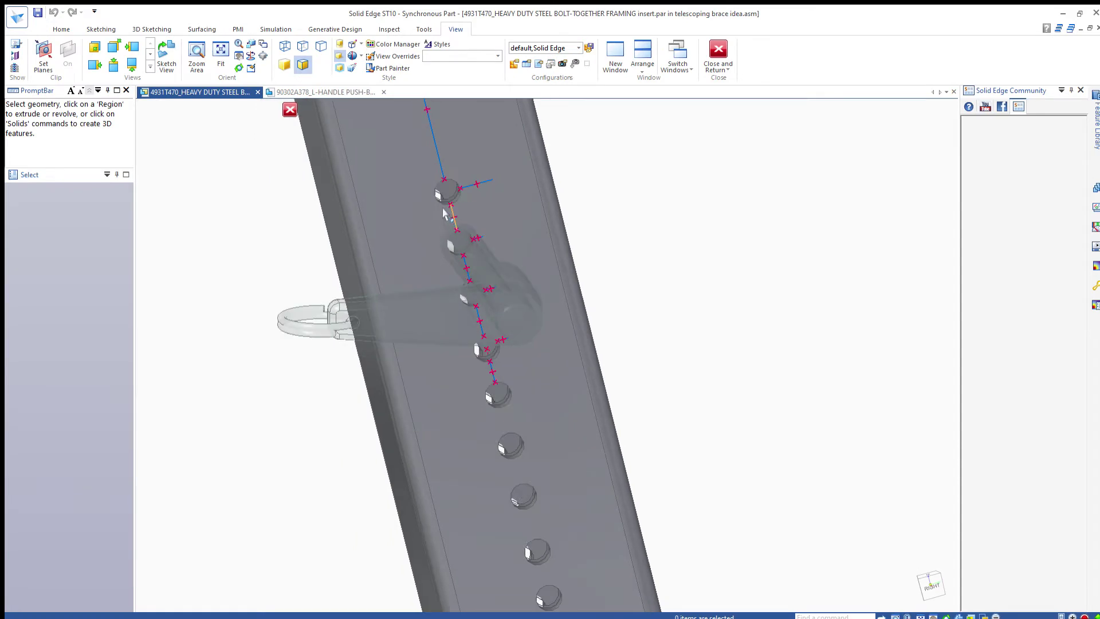
{"action": "middle_click_drag", "start_coordinate": [443, 213], "coordinate": [438, 274]}
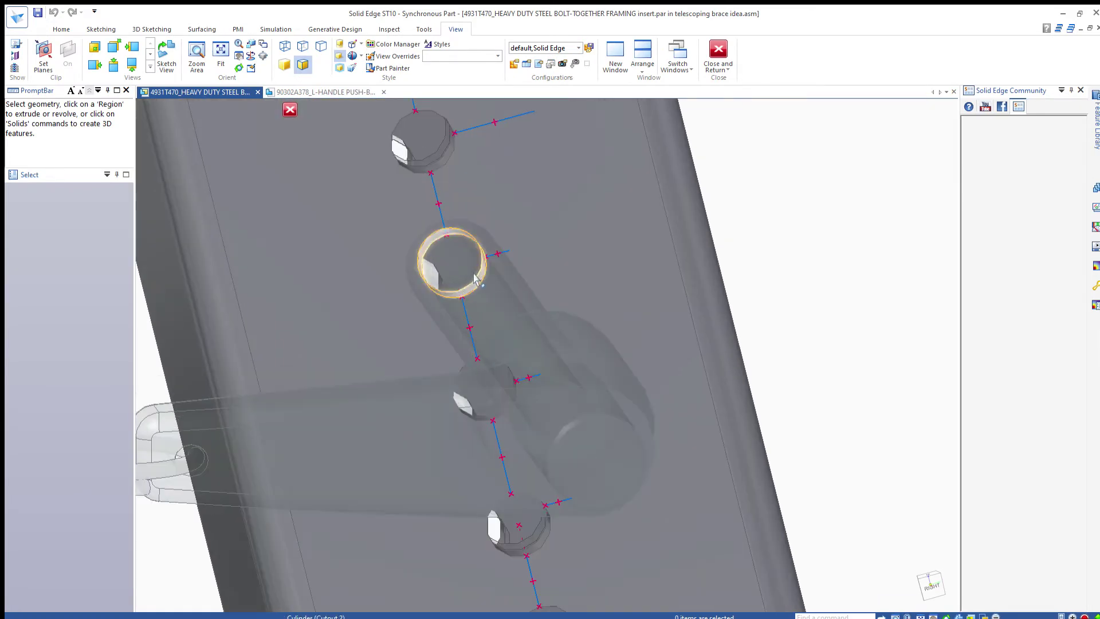
{"action": "left_click", "coordinate": [479, 275]}
{"action": "scroll", "coordinate": [515, 373], "scroll_direction": "up", "scroll_amount": 2}
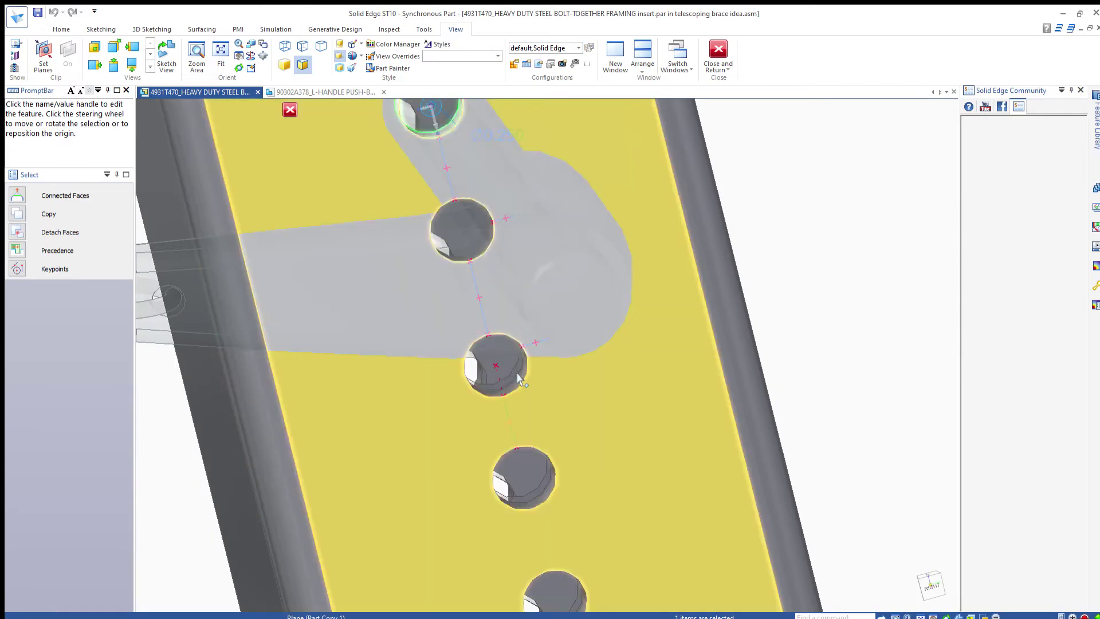
{"action": "left_click", "coordinate": [516, 371], "text": "ctrl"}
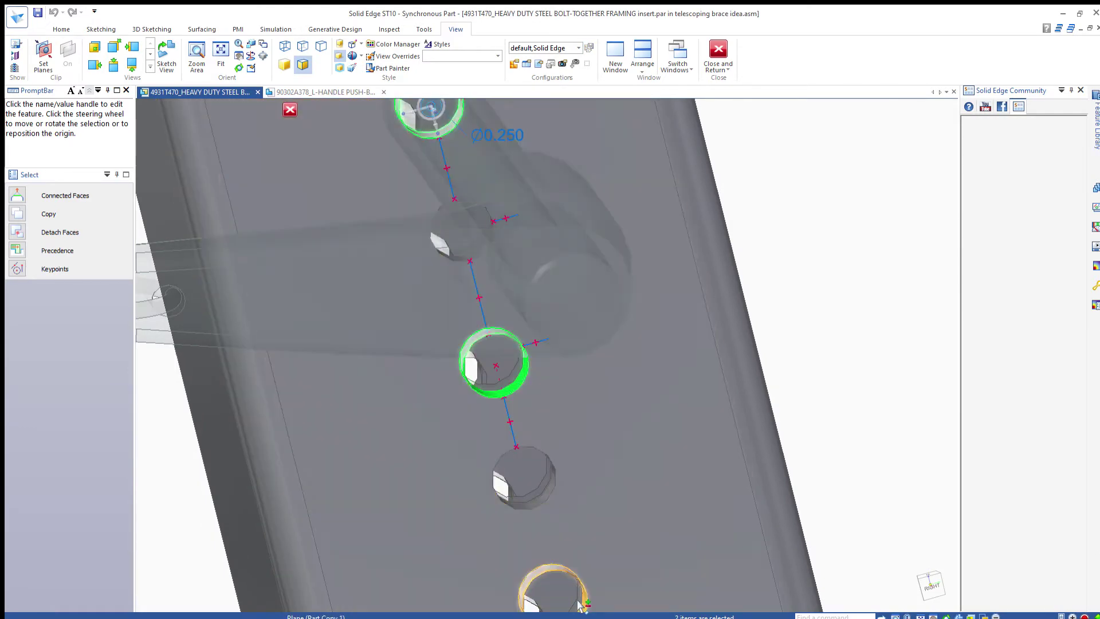
{"action": "left_click", "coordinate": [581, 604], "text": "ctrl"}
{"action": "scroll", "coordinate": [484, 211], "scroll_direction": "down", "scroll_amount": 5}
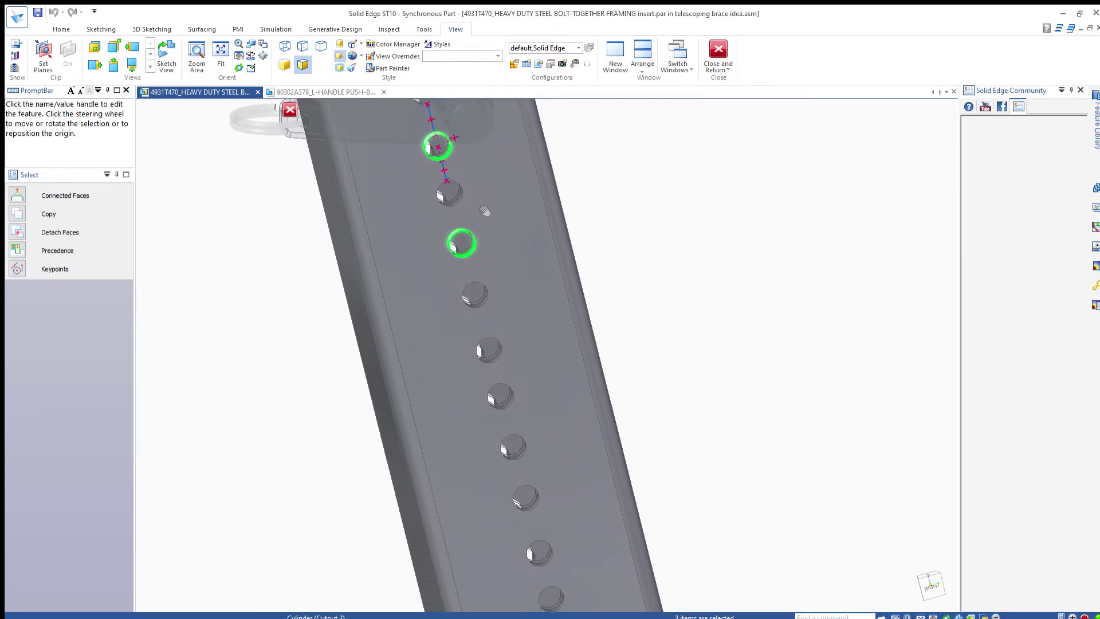
{"action": "scroll", "coordinate": [508, 314], "scroll_direction": "up", "scroll_amount": 3}
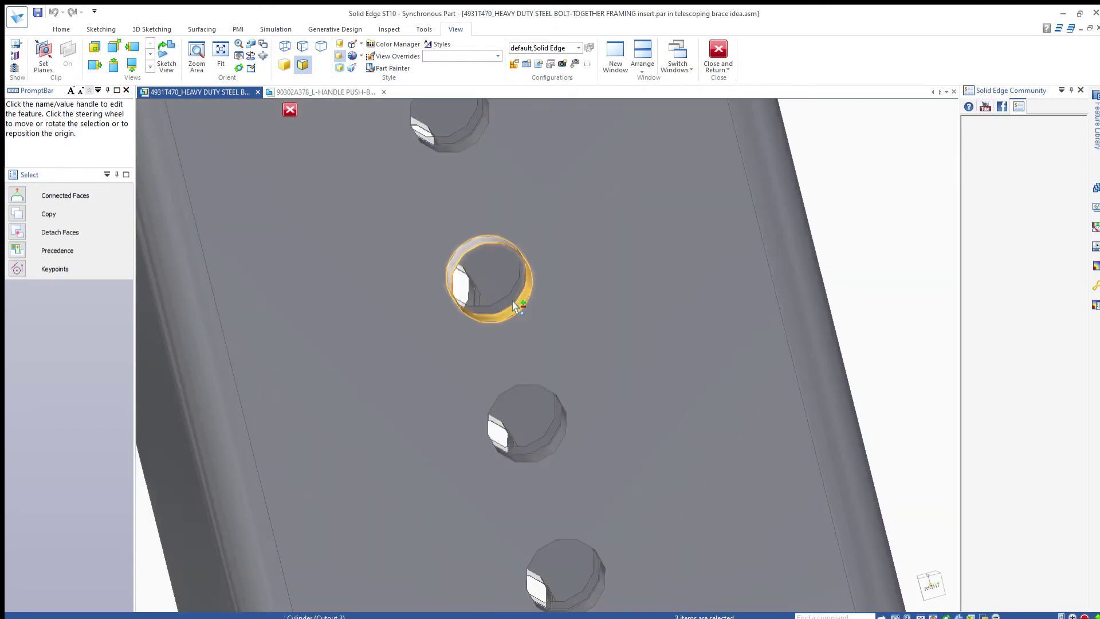
{"action": "left_click", "coordinate": [597, 599], "text": "ctrl"}
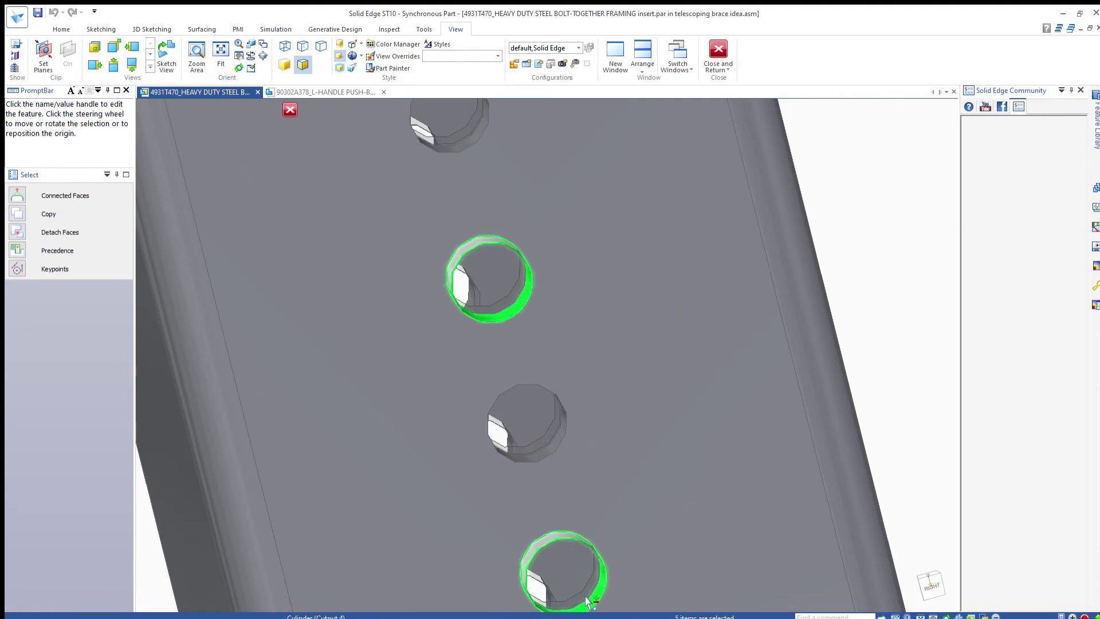
Step: Correct the selection to six alternating 0.250 holes and delete them
{"action": "scroll", "coordinate": [519, 363], "scroll_direction": "down", "scroll_amount": 5}
{"action": "scroll", "coordinate": [489, 327], "scroll_direction": "up", "scroll_amount": 3}
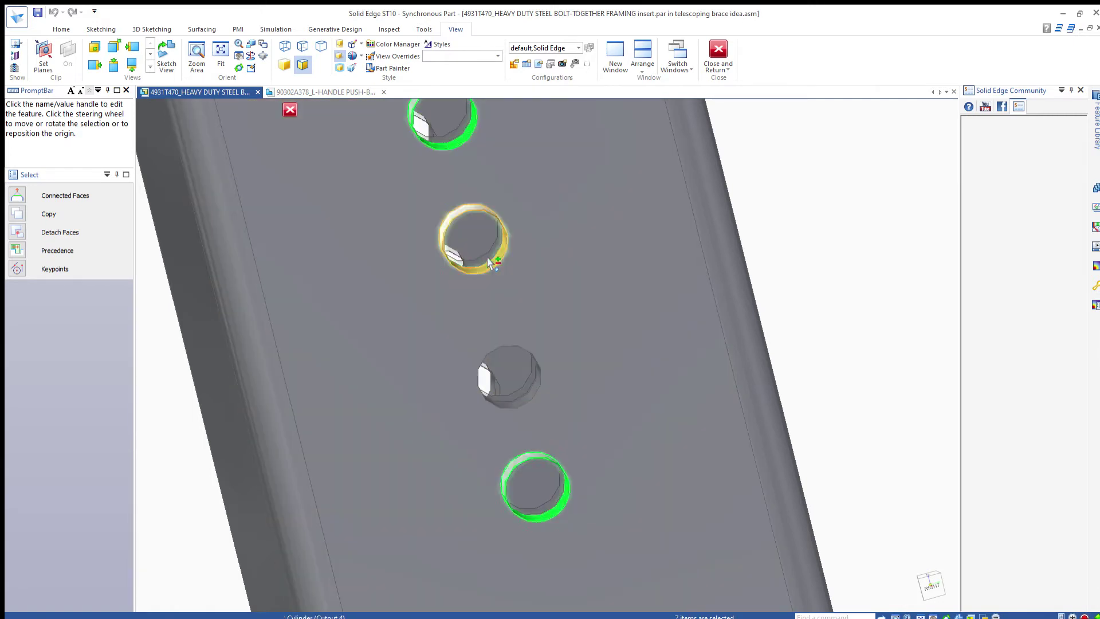
{"action": "left_click", "coordinate": [491, 252], "text": "ctrl"}
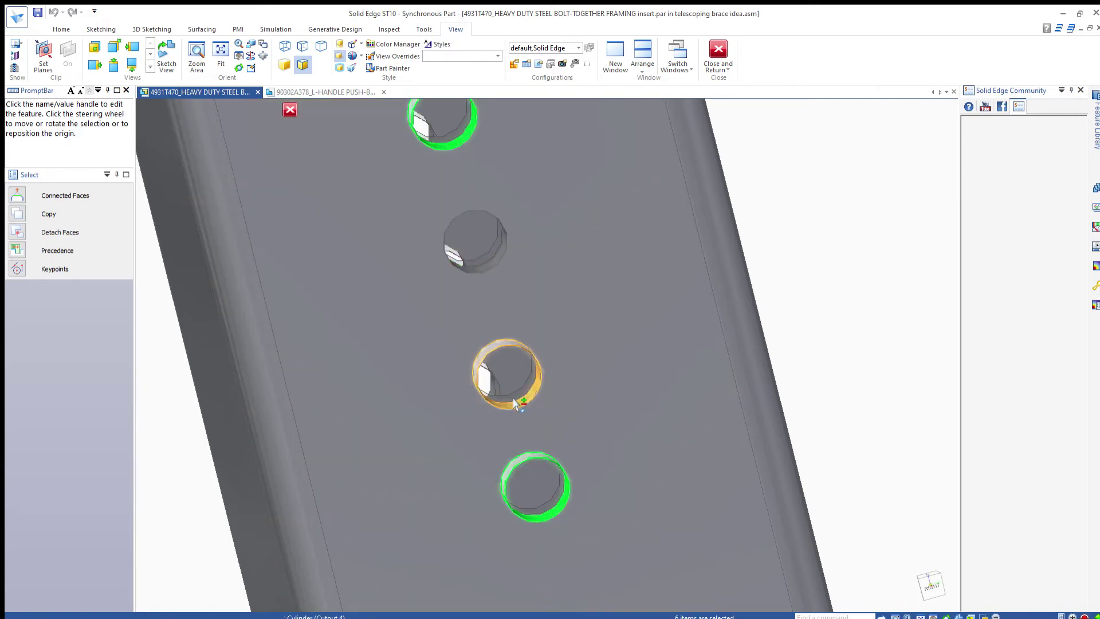
{"action": "left_click", "coordinate": [515, 402], "text": "ctrl"}
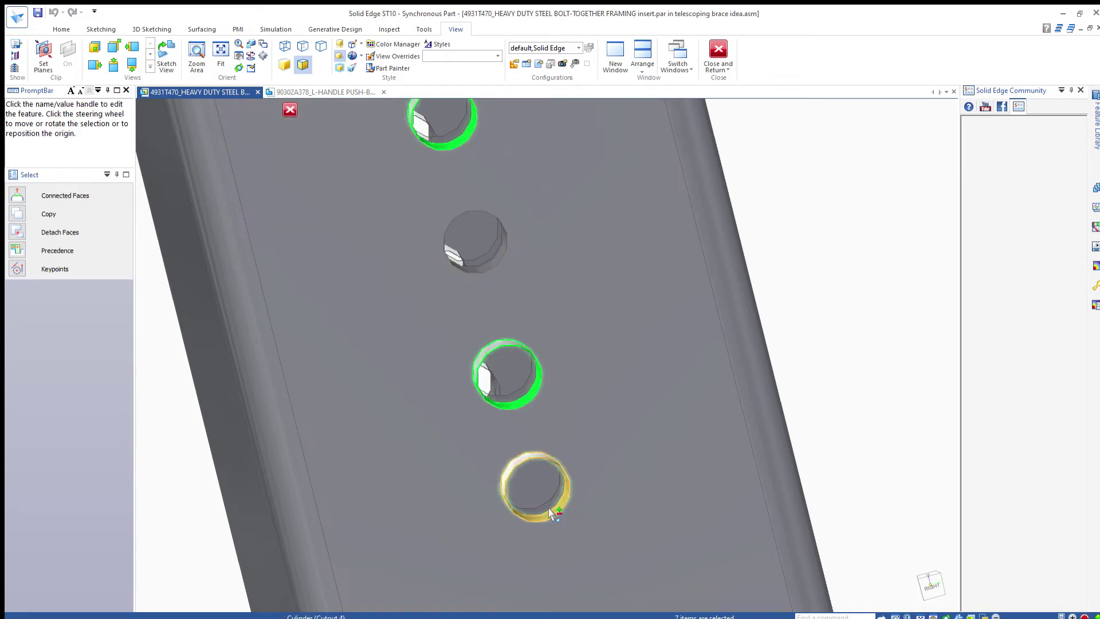
{"action": "left_click", "coordinate": [559, 513], "text": "ctrl"}
{"action": "scroll", "coordinate": [564, 328], "scroll_direction": "down", "scroll_amount": 2}
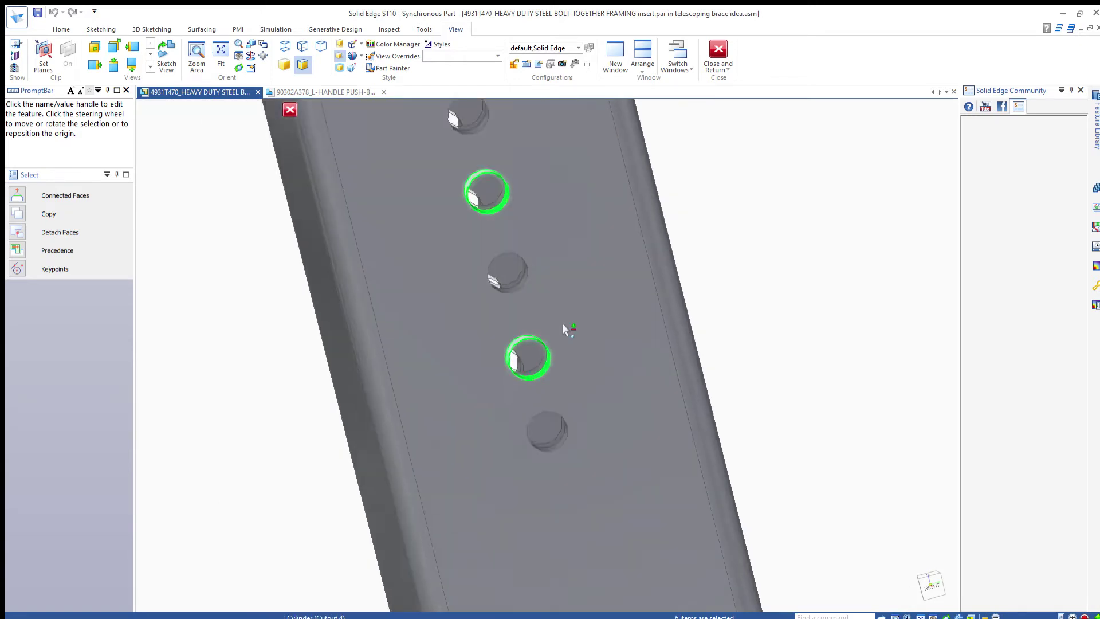
{"action": "scroll", "coordinate": [564, 327], "scroll_direction": "down", "scroll_amount": 3}
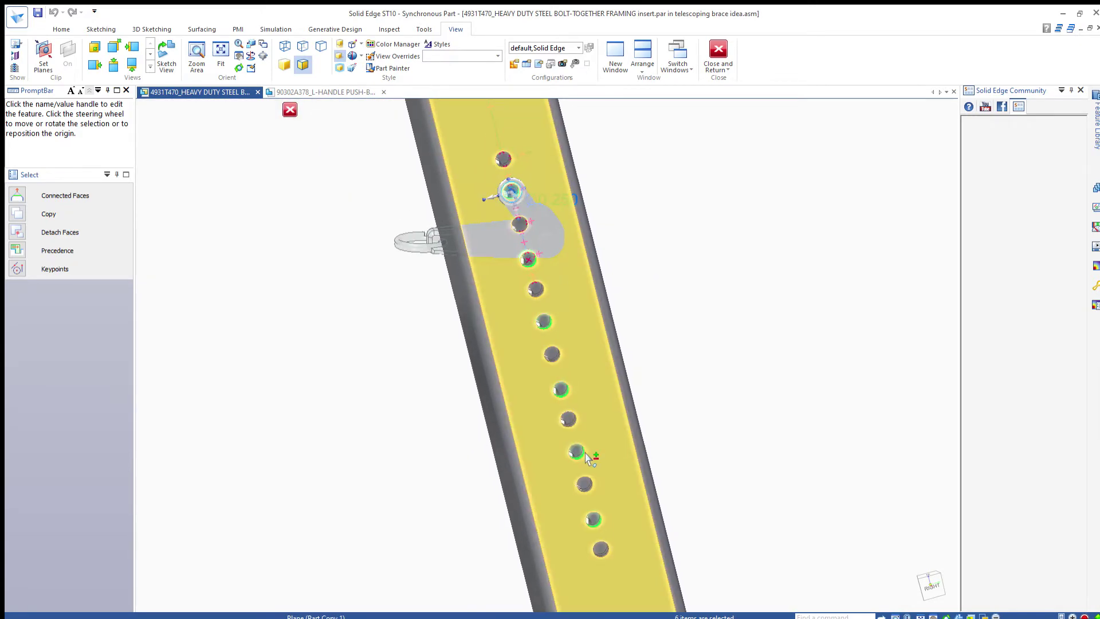
{"action": "key", "text": "Delete"}
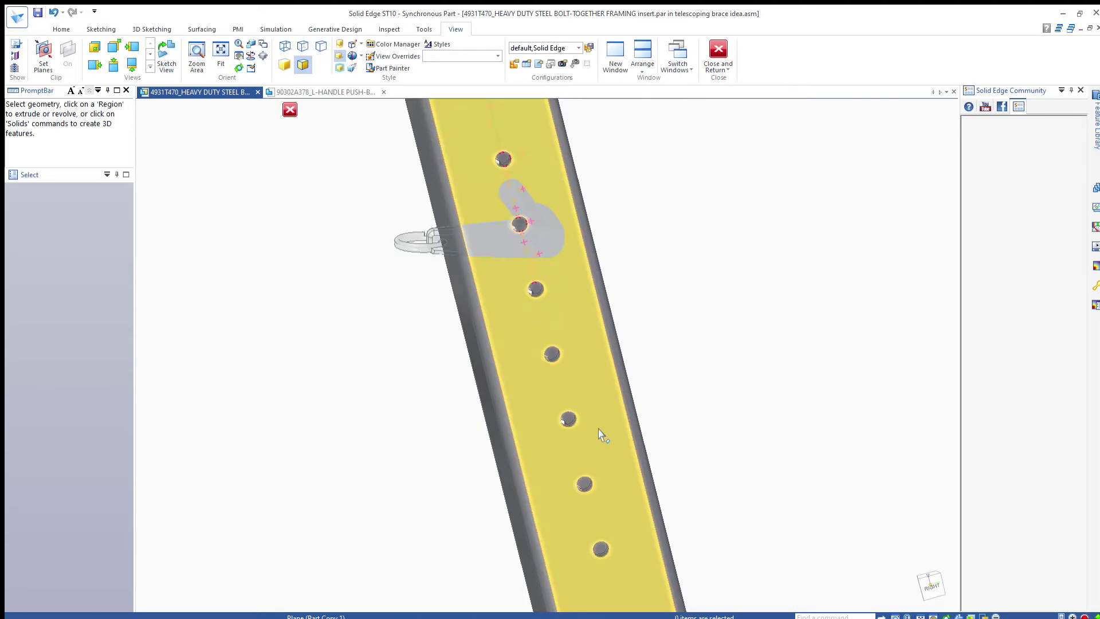
Step: Select alternate holes on the opposite wall, deselecting the stray side and wall faces
{"action": "mouse_move", "coordinate": [605, 412]}
{"action": "middle_mouse_down"}
{"action": "mouse_move", "coordinate": [544, 373]}
{"action": "mouse_move", "coordinate": [361, 386]}
{"action": "mouse_move", "coordinate": [240, 369]}
{"action": "middle_mouse_up"}
{"action": "scroll", "coordinate": [559, 530], "scroll_direction": "up", "scroll_amount": 2}
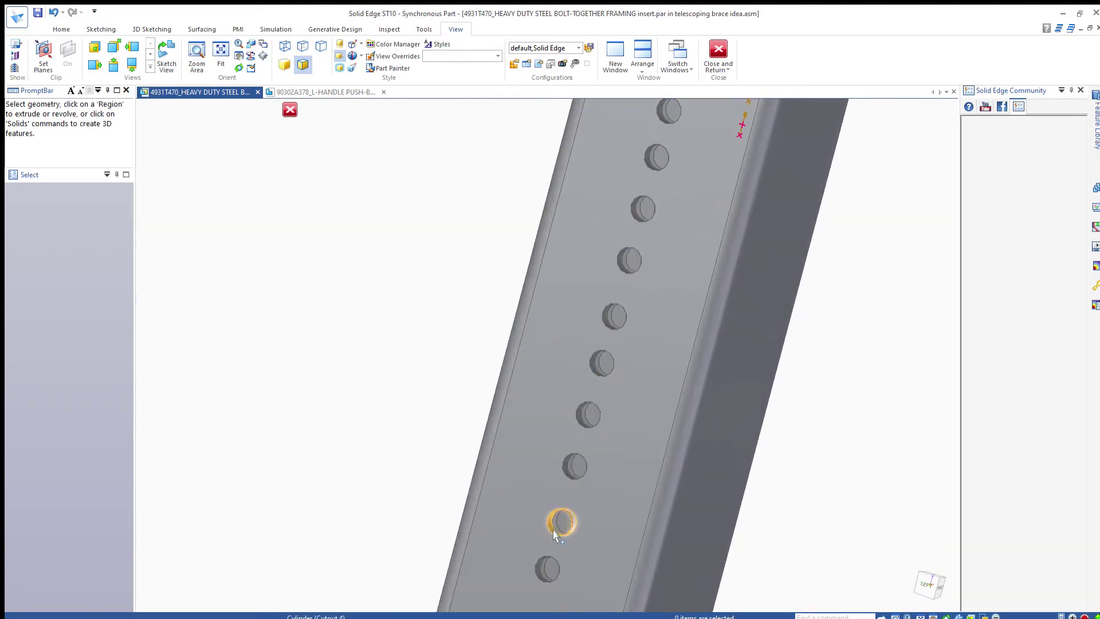
{"action": "left_click", "coordinate": [555, 532]}
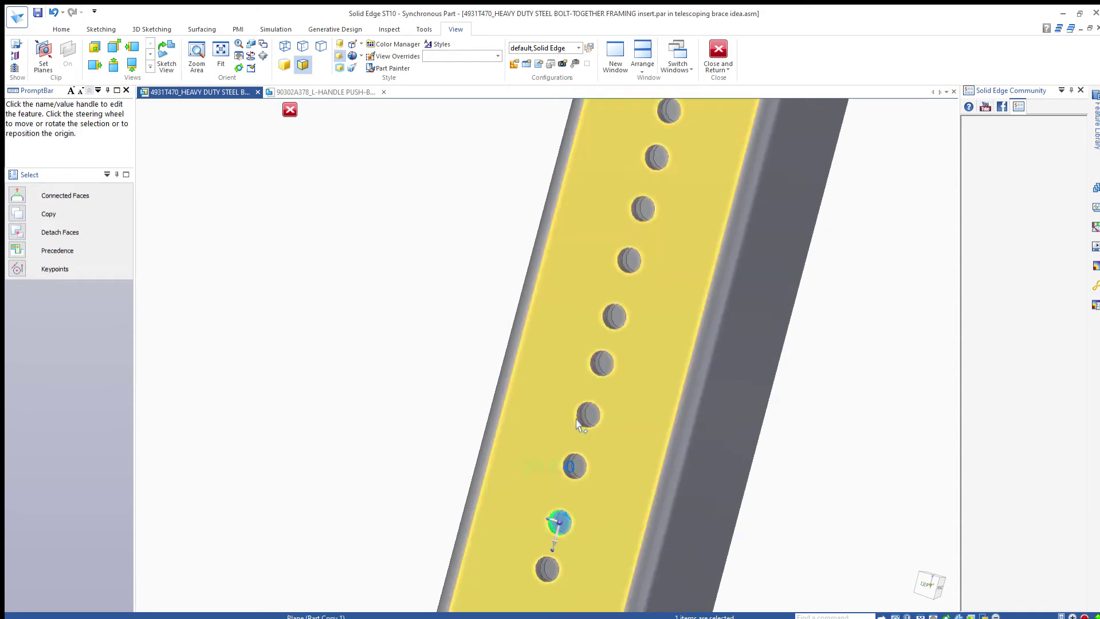
{"action": "left_click", "coordinate": [579, 421], "text": "ctrl"}
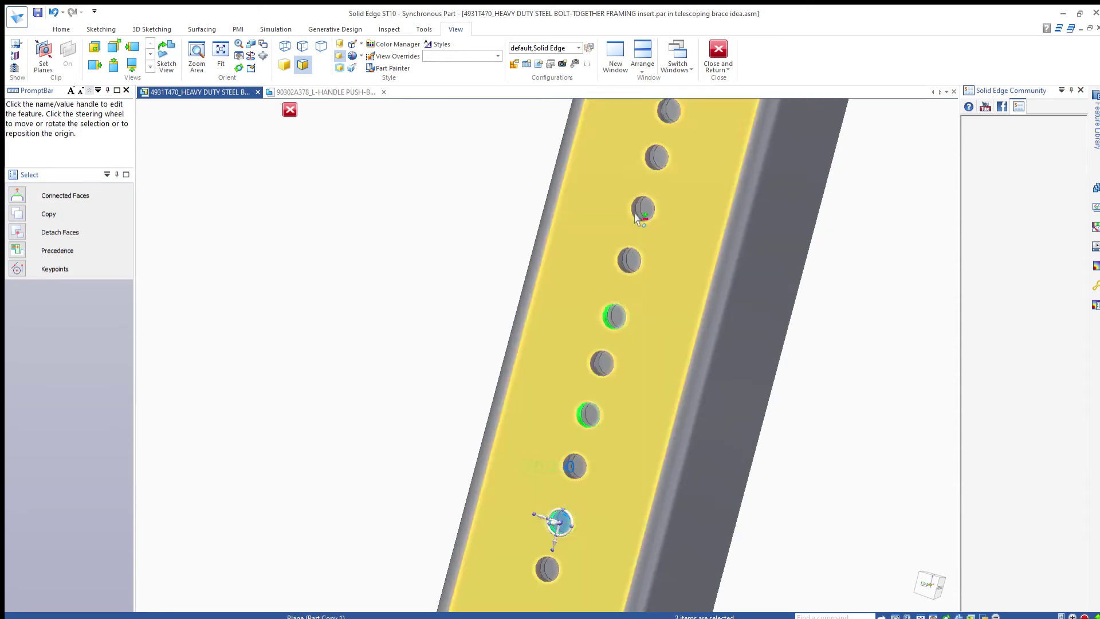
{"action": "left_click", "coordinate": [636, 213], "text": "ctrl"}
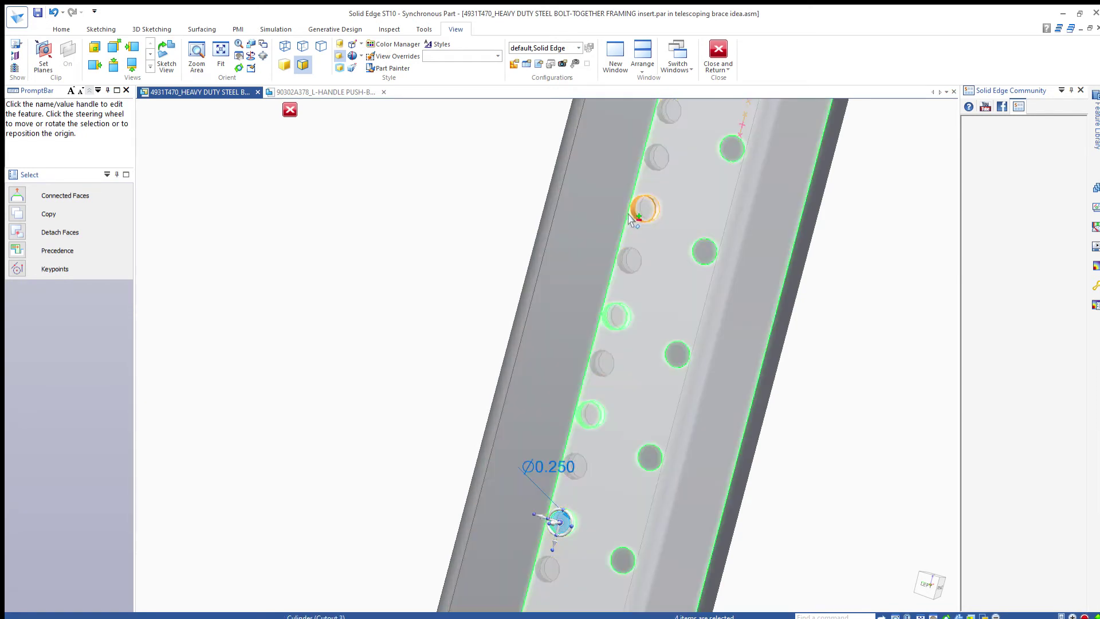
{"action": "left_click", "coordinate": [633, 216], "text": "ctrl"}
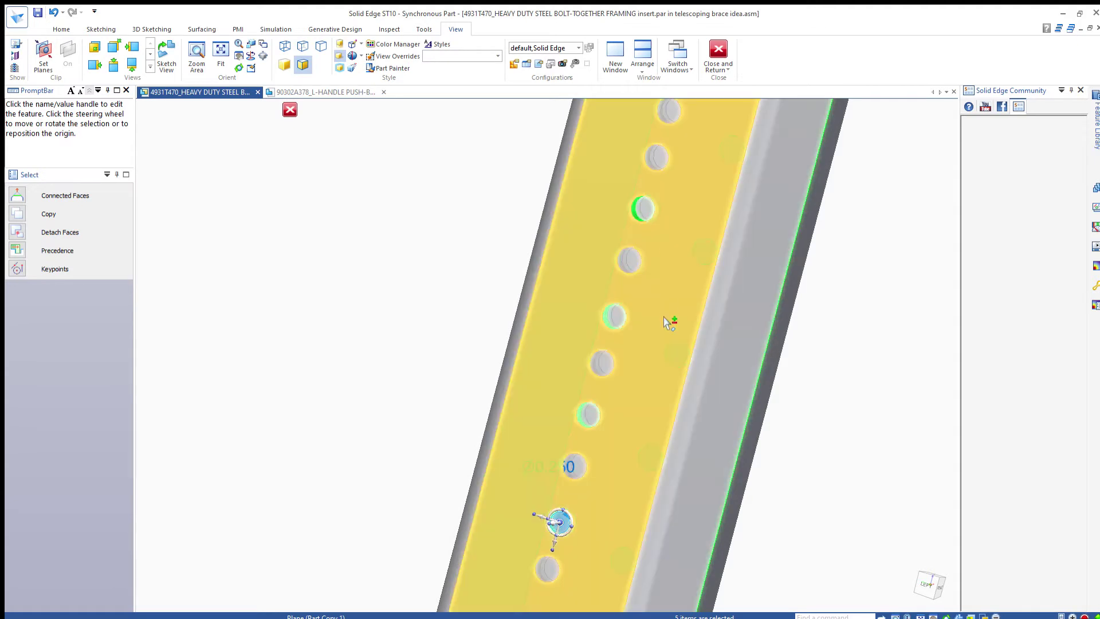
{"action": "mouse_move", "coordinate": [762, 457]}
{"action": "middle_mouse_down"}
{"action": "mouse_move", "coordinate": [741, 457]}
{"action": "mouse_move", "coordinate": [687, 413]}
{"action": "mouse_move", "coordinate": [605, 408]}
{"action": "middle_mouse_up"}
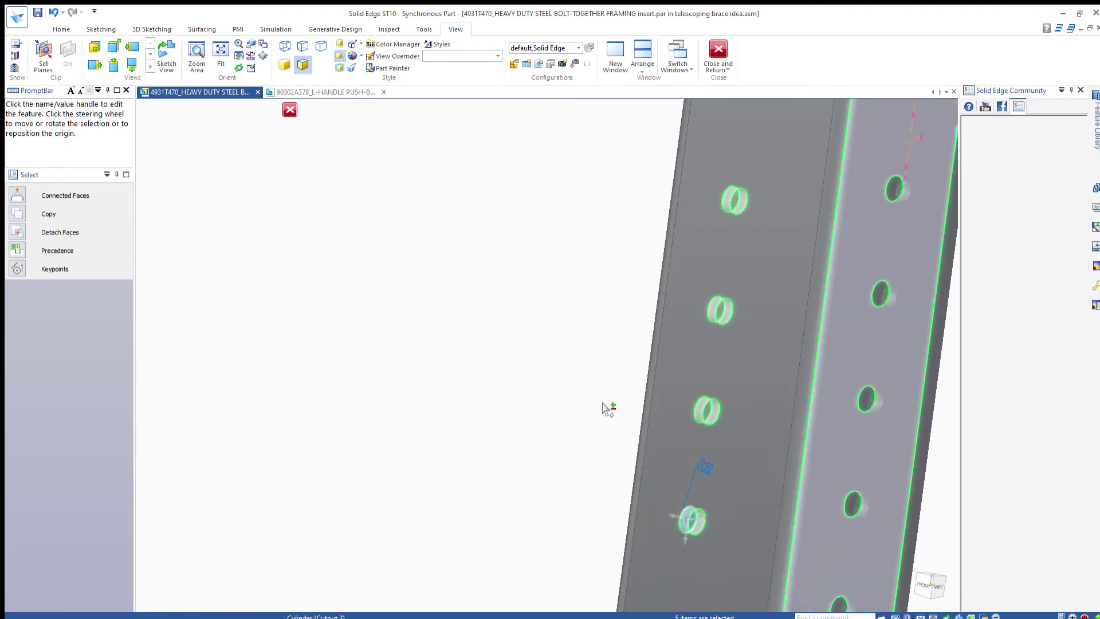
{"action": "left_click", "coordinate": [876, 359], "text": "ctrl"}
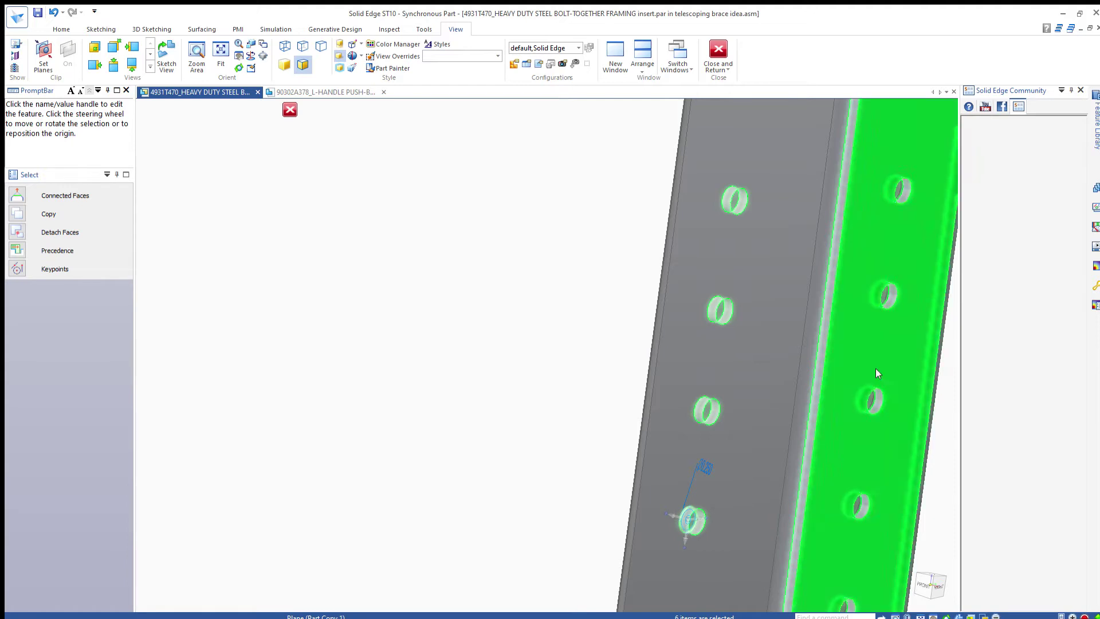
{"action": "left_click", "coordinate": [834, 352], "text": "ctrl"}
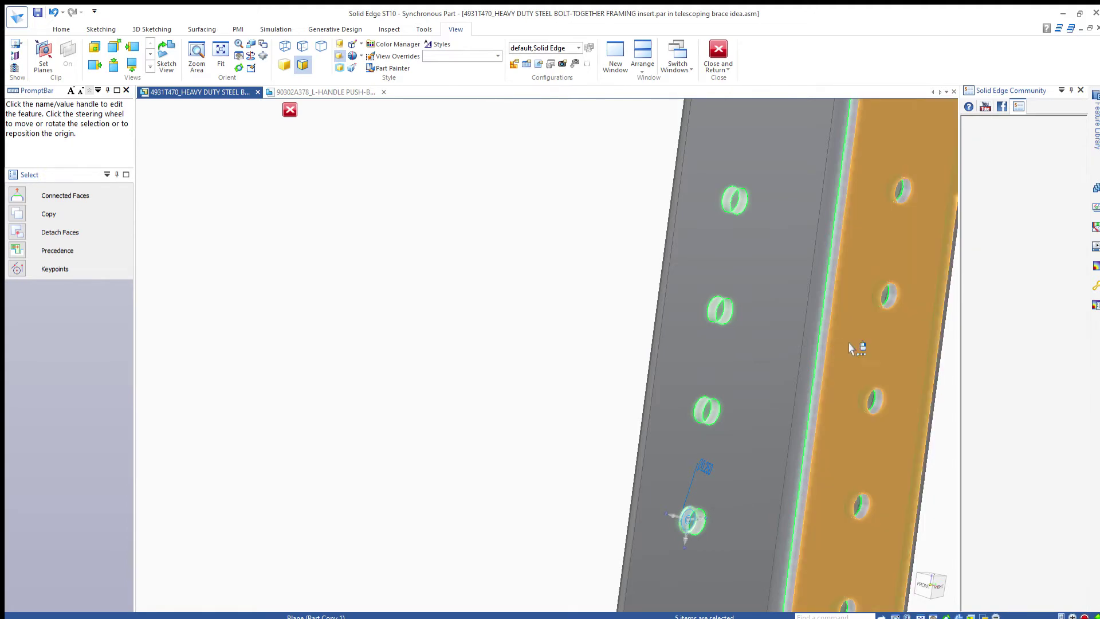
{"action": "left_click", "coordinate": [814, 347], "text": "ctrl"}
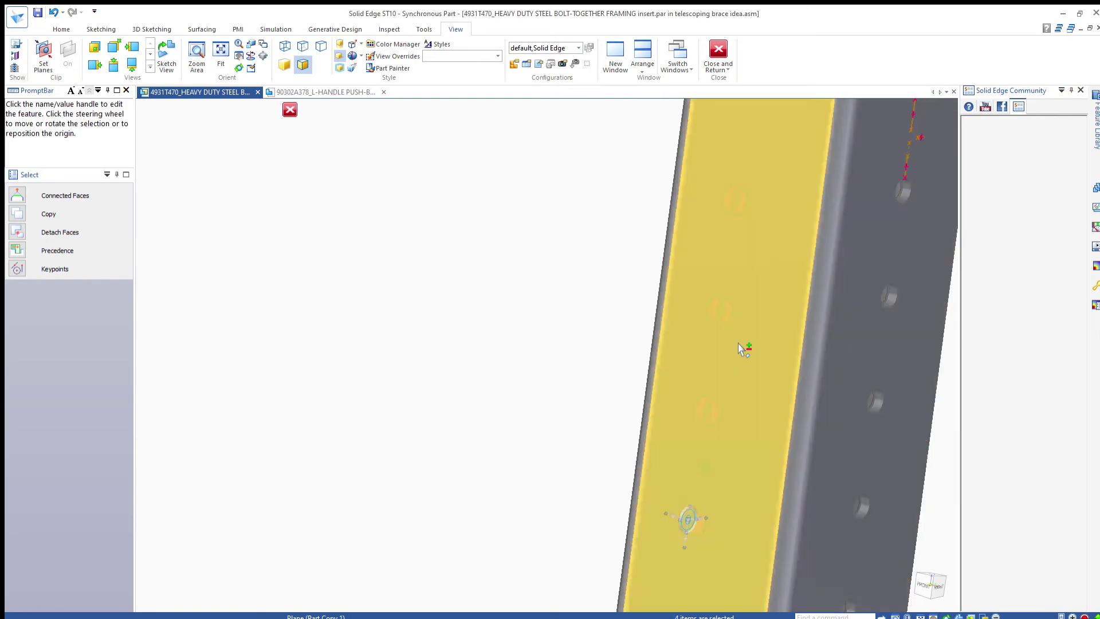
Step: Finish removing the six holes from this wall and turn the view to the tube's front
{"action": "mouse_move", "coordinate": [742, 349]}
{"action": "middle_mouse_down"}
{"action": "mouse_move", "coordinate": [980, 356]}
{"action": "mouse_move", "coordinate": [696, 228]}
{"action": "mouse_move", "coordinate": [754, 287]}
{"action": "middle_mouse_up"}
{"action": "scroll", "coordinate": [716, 282], "scroll_direction": "up", "scroll_amount": 3}
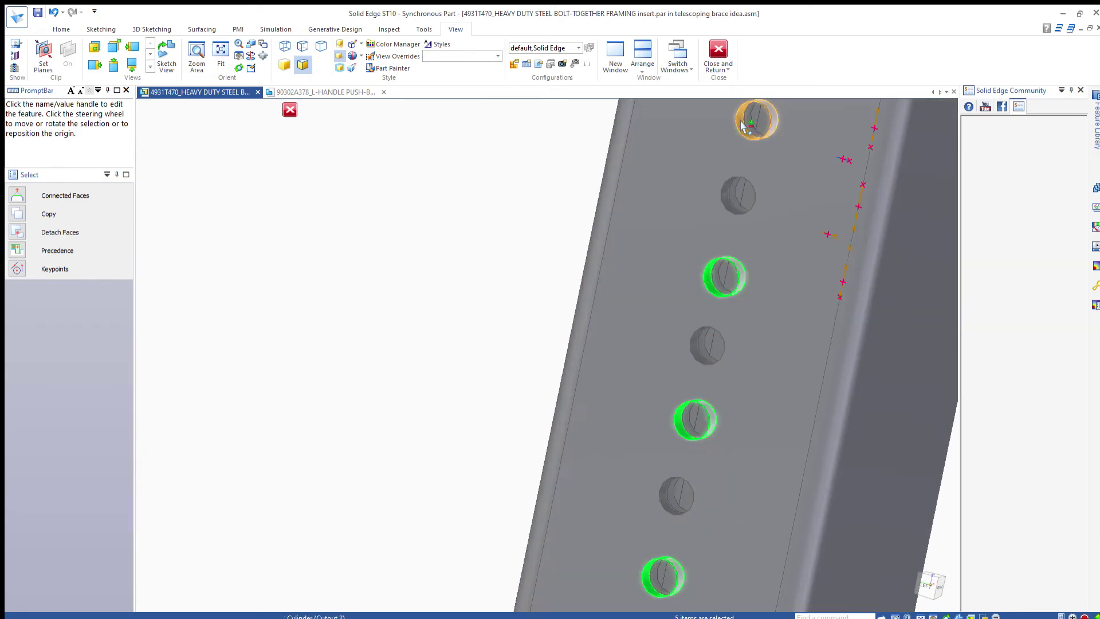
{"action": "scroll", "coordinate": [743, 126], "scroll_direction": "down", "scroll_amount": 3}
{"action": "middle_click_drag", "start_coordinate": [768, 150], "coordinate": [732, 299]}
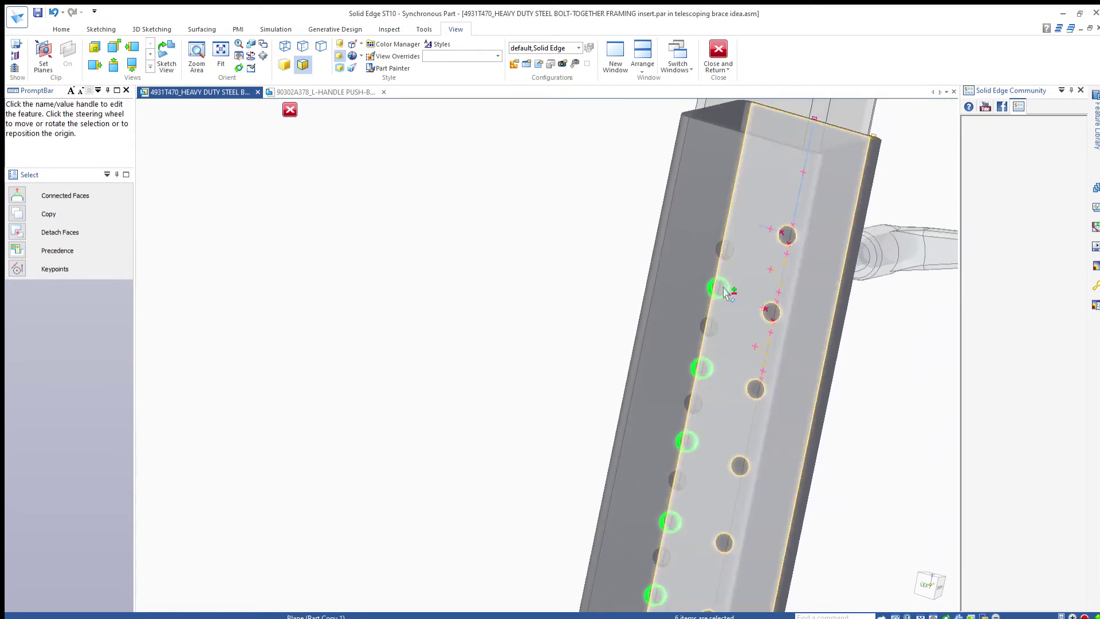
{"action": "key", "text": "Escape"}
{"action": "scroll", "coordinate": [685, 435], "scroll_direction": "down", "scroll_amount": 3}
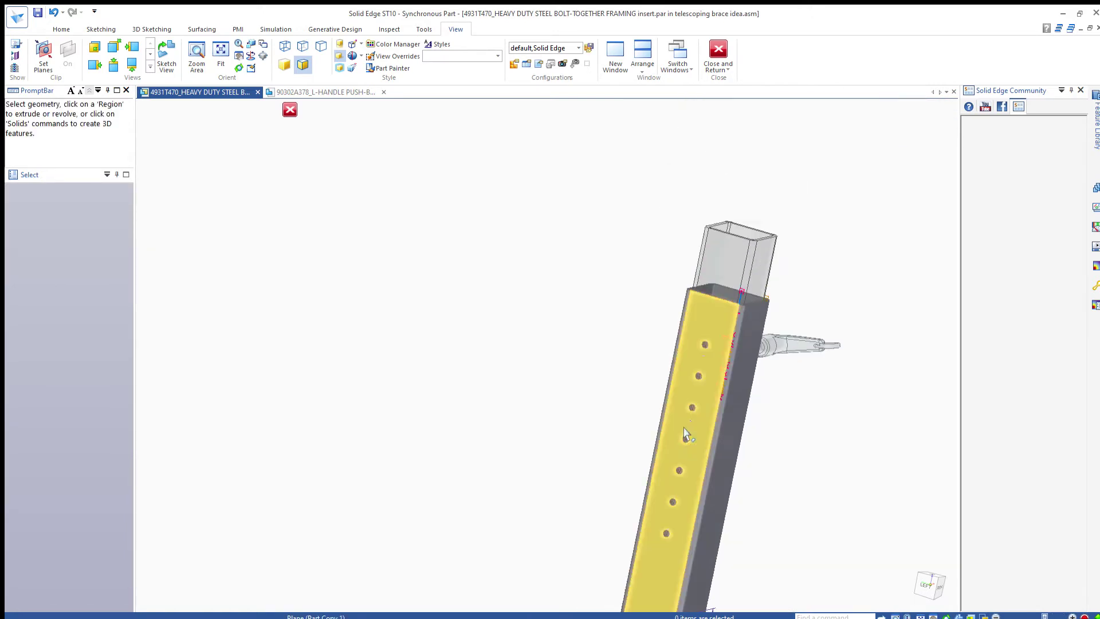
{"action": "scroll", "coordinate": [693, 424], "scroll_direction": "up", "scroll_amount": 3}
{"action": "scroll", "coordinate": [721, 393], "scroll_direction": "up", "scroll_amount": 3}
{"action": "mouse_move", "coordinate": [719, 393]}
{"action": "middle_mouse_down"}
{"action": "mouse_move", "coordinate": [710, 340]}
{"action": "mouse_move", "coordinate": [503, 326]}
{"action": "mouse_move", "coordinate": [699, 314]}
{"action": "mouse_move", "coordinate": [820, 272]}
{"action": "mouse_move", "coordinate": [572, 228]}
{"action": "middle_mouse_up"}
{"action": "scroll", "coordinate": [573, 229], "scroll_direction": "up", "scroll_amount": 5}
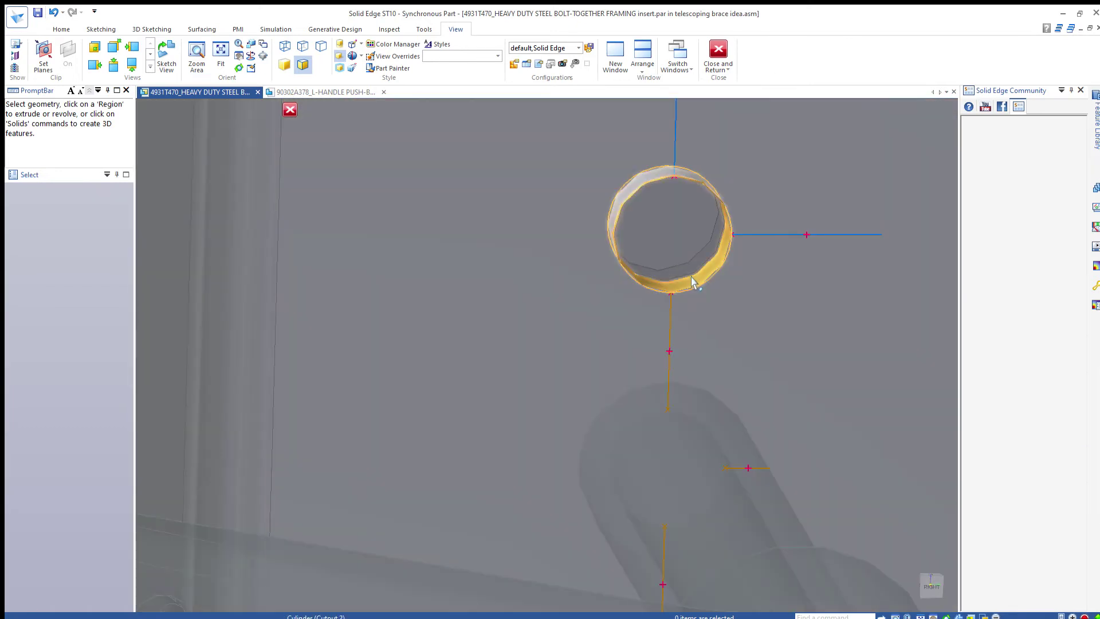
Step: Select the holes above and below the L-handle and change their diameter to 0.375
{"action": "left_click", "coordinate": [692, 281]}
{"action": "scroll", "coordinate": [691, 280], "scroll_direction": "down", "scroll_amount": 5}
{"action": "middle_click_drag", "start_coordinate": [545, 397], "coordinate": [484, 472]}
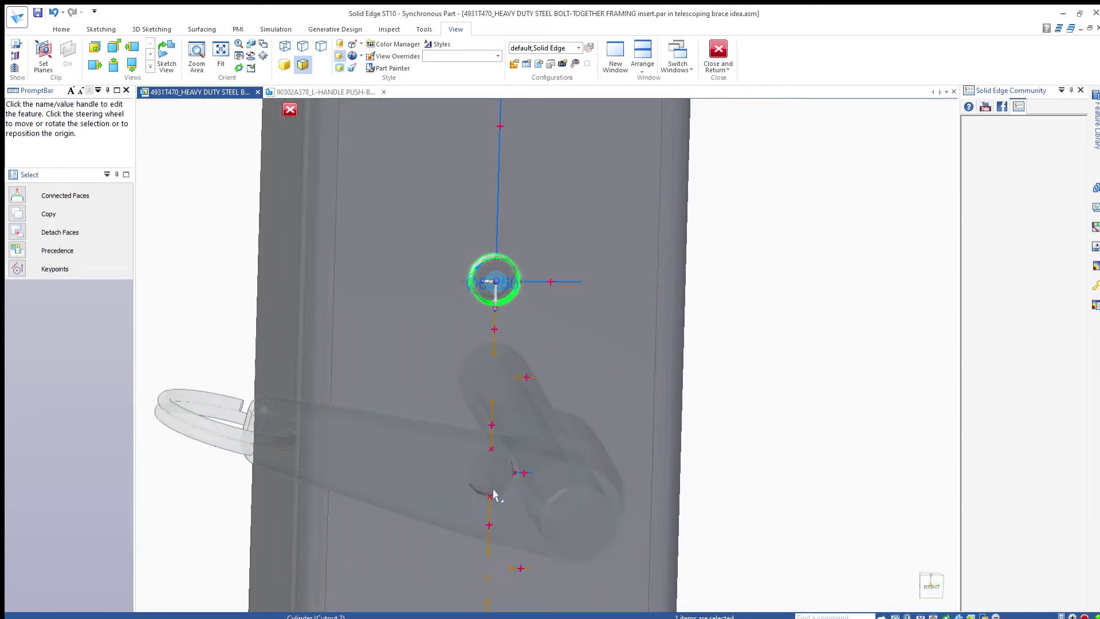
{"action": "scroll", "coordinate": [492, 487], "scroll_direction": "up", "scroll_amount": 2}
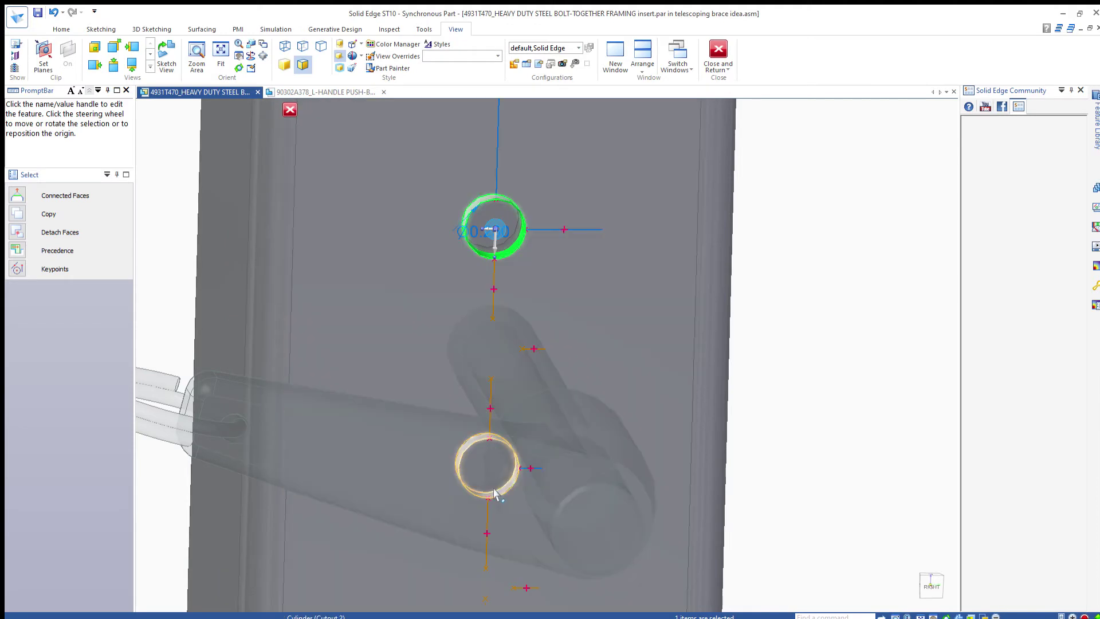
{"action": "left_click", "coordinate": [493, 495], "text": "ctrl"}
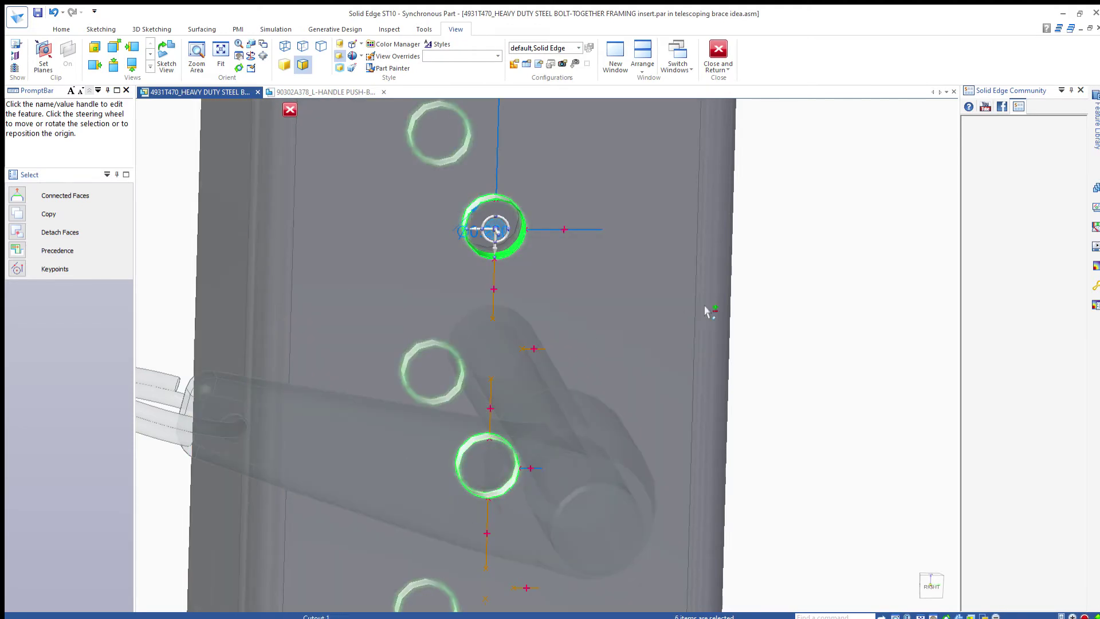
{"action": "scroll", "coordinate": [458, 293], "scroll_direction": "down", "scroll_amount": 3}
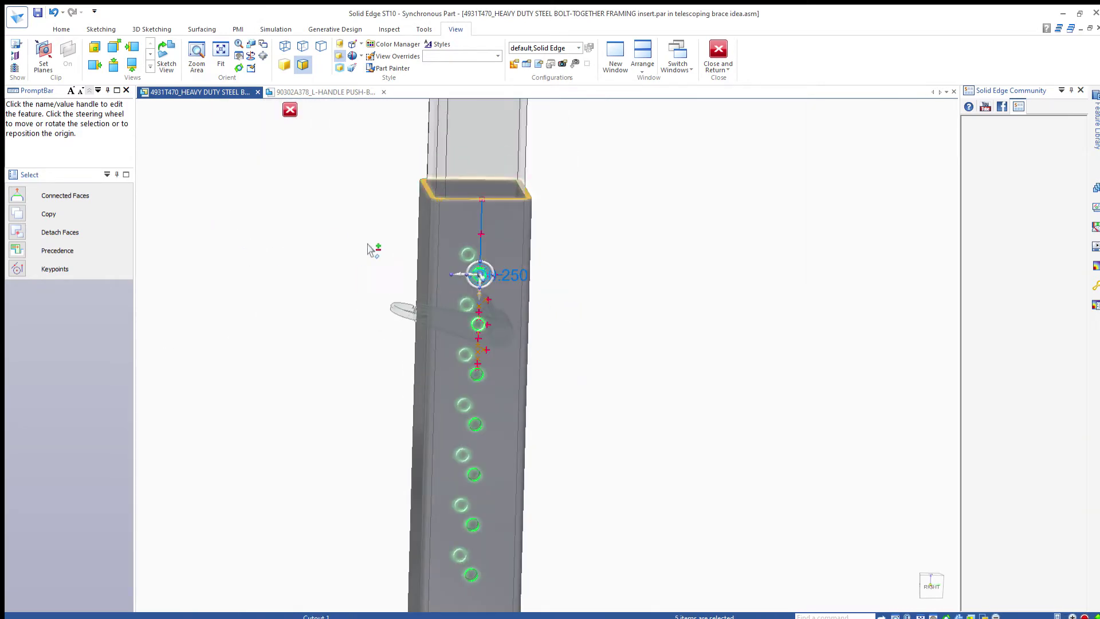
{"action": "left_click", "coordinate": [508, 275]}
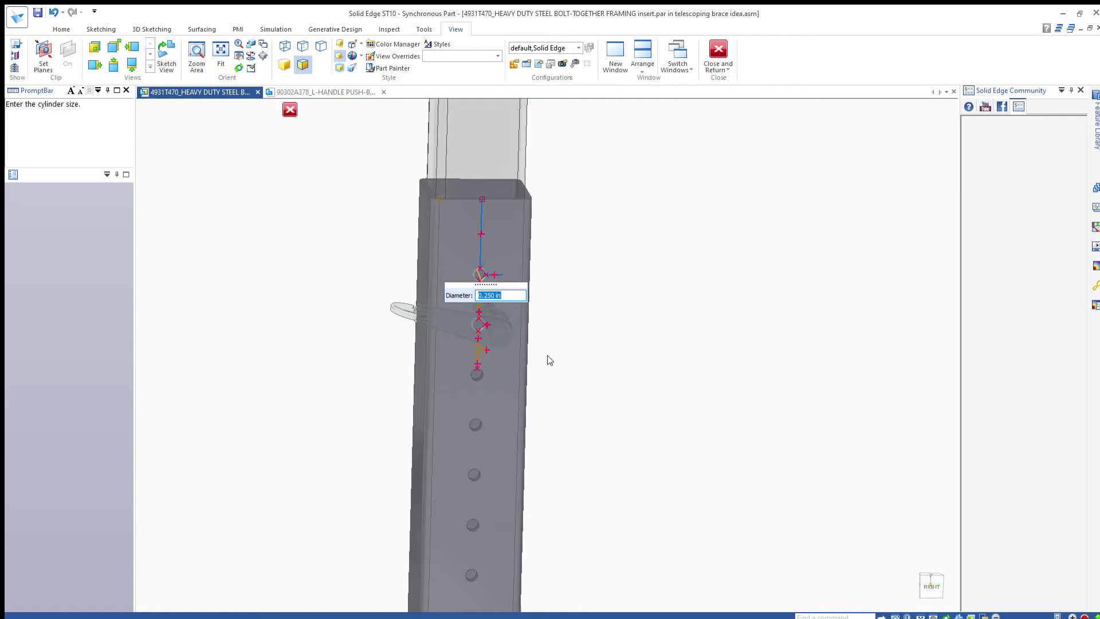
{"action": "type", "text": ".375"}
{"action": "key", "text": "Return"}
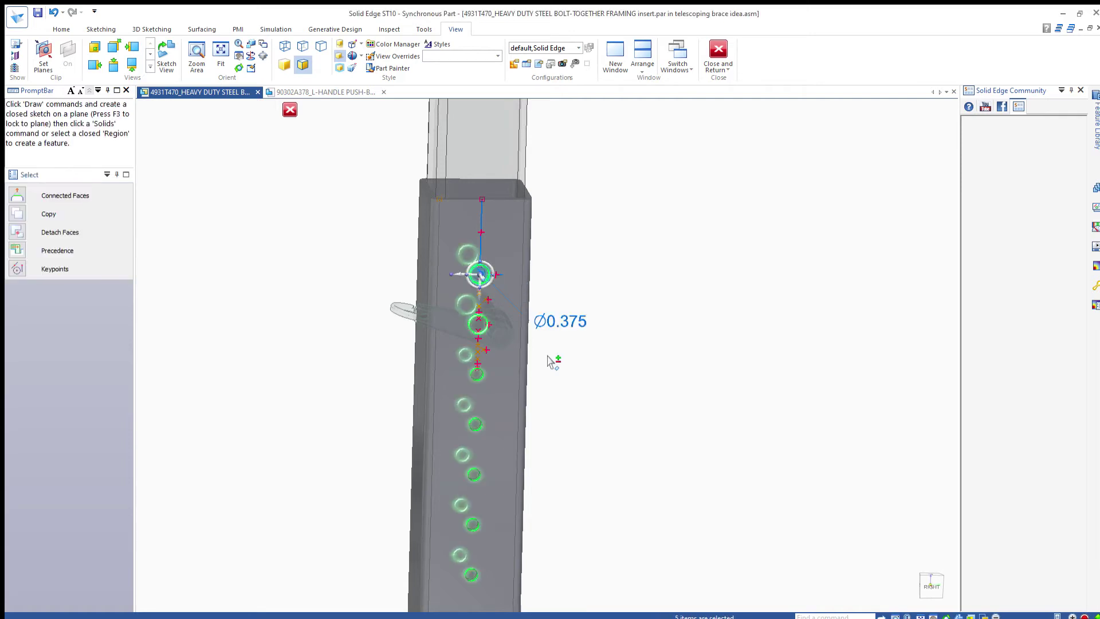
{"action": "scroll", "coordinate": [544, 344], "scroll_direction": "down", "scroll_amount": 2}
Step: Clear the hole selection, orbit to face the holes, and select the tube's cutout holes
{"action": "scroll", "coordinate": [536, 310], "scroll_direction": "up", "scroll_amount": 3}
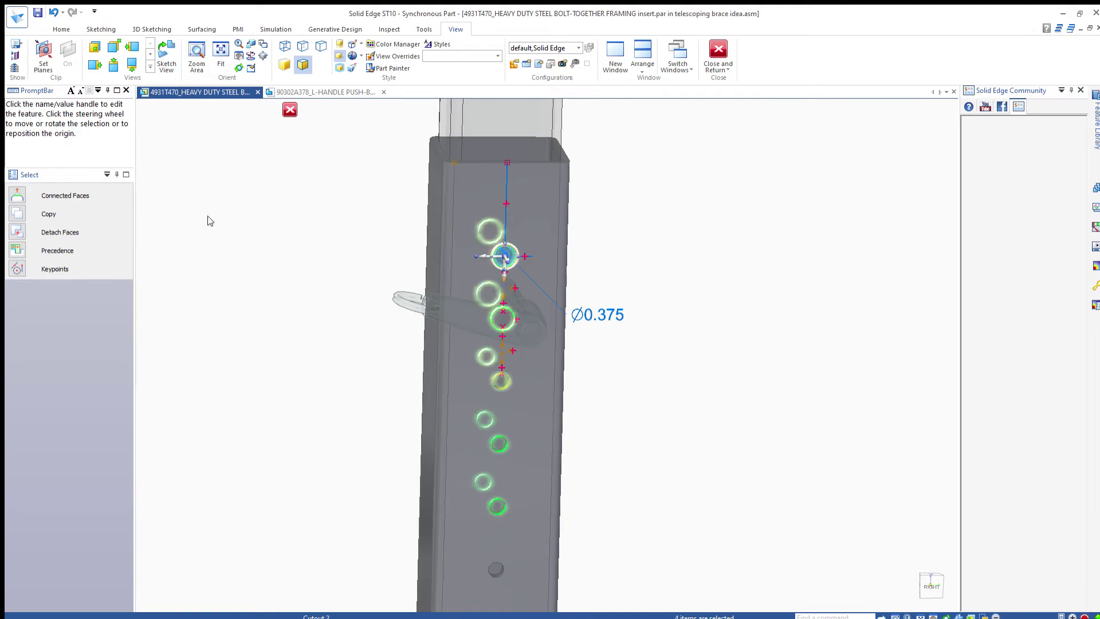
{"action": "scroll", "coordinate": [331, 475], "scroll_direction": "down", "scroll_amount": 1}
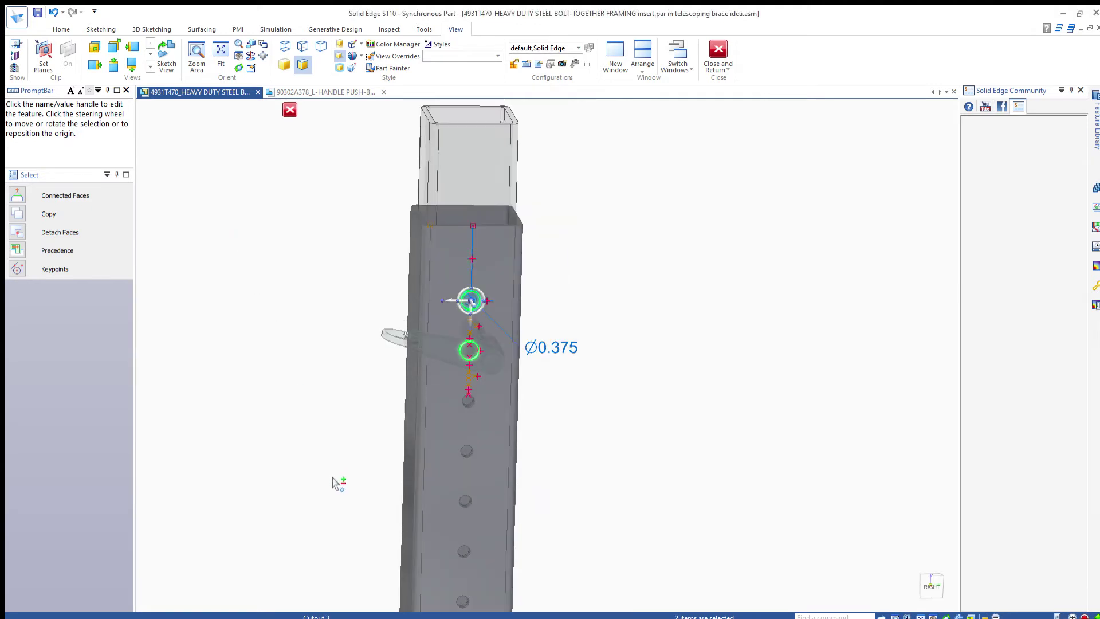
{"action": "left_click", "coordinate": [333, 477]}
{"action": "middle_click_drag", "start_coordinate": [422, 459], "coordinate": [484, 240]}
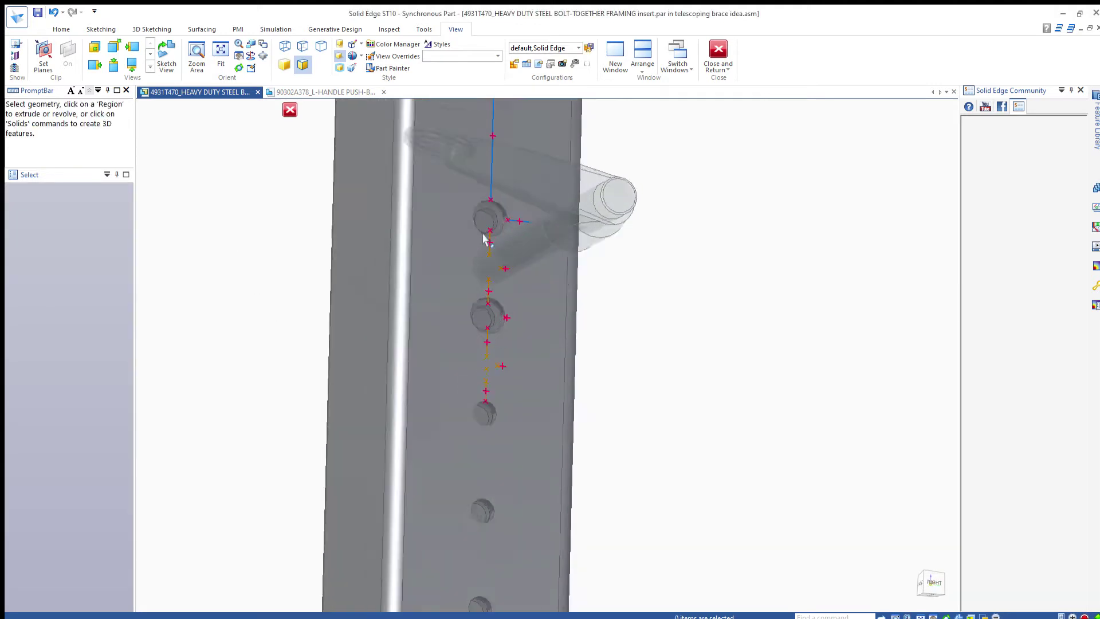
{"action": "scroll", "coordinate": [484, 239], "scroll_direction": "up", "scroll_amount": 1}
{"action": "middle_click_drag", "start_coordinate": [484, 455], "coordinate": [508, 338]}
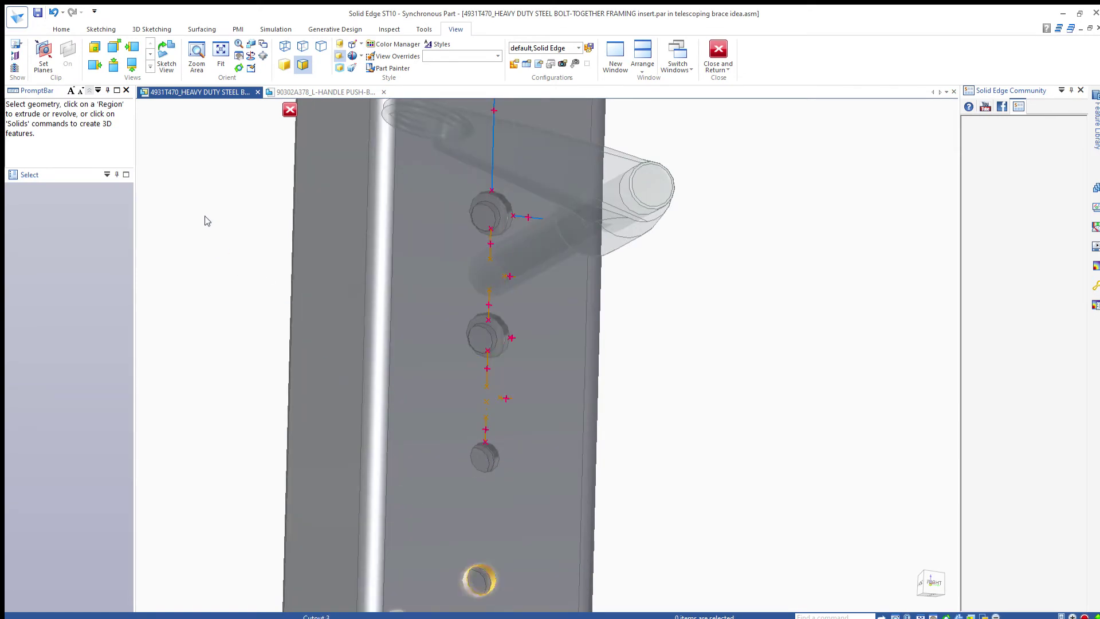
{"action": "left_click", "coordinate": [206, 221]}
Step: Orbit out to the whole tube and pick one hole's face to show its Ø0.250 dimension
{"action": "scroll", "coordinate": [506, 471], "scroll_direction": "down", "scroll_amount": 2}
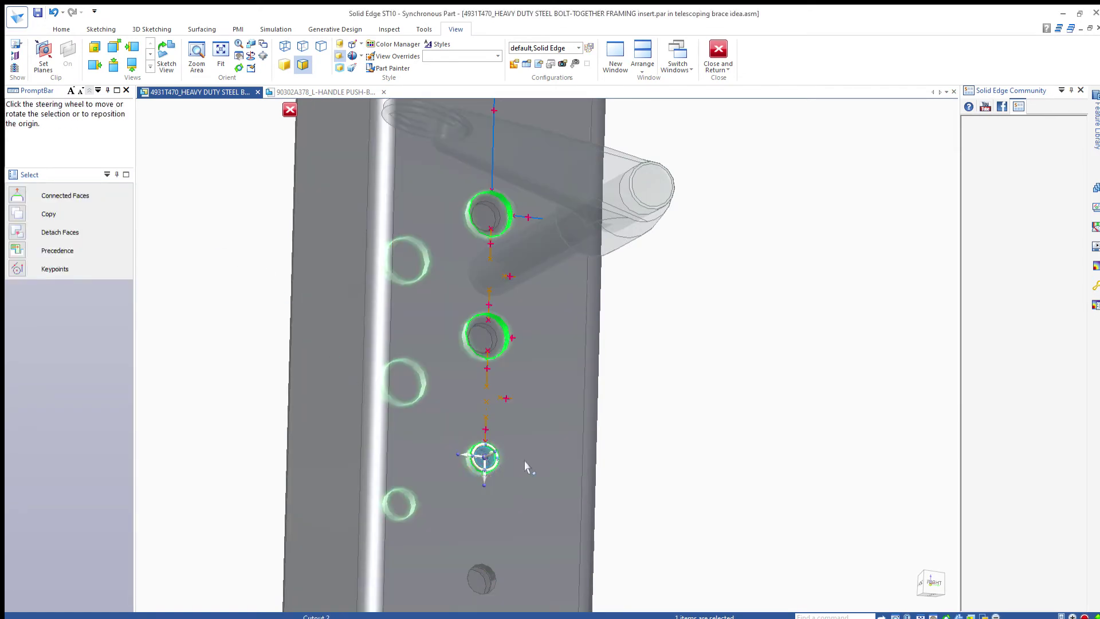
{"action": "mouse_move", "coordinate": [506, 471]}
{"action": "middle_mouse_down"}
{"action": "mouse_move", "coordinate": [609, 441]}
{"action": "mouse_move", "coordinate": [591, 449]}
{"action": "mouse_move", "coordinate": [602, 452]}
{"action": "middle_mouse_up"}
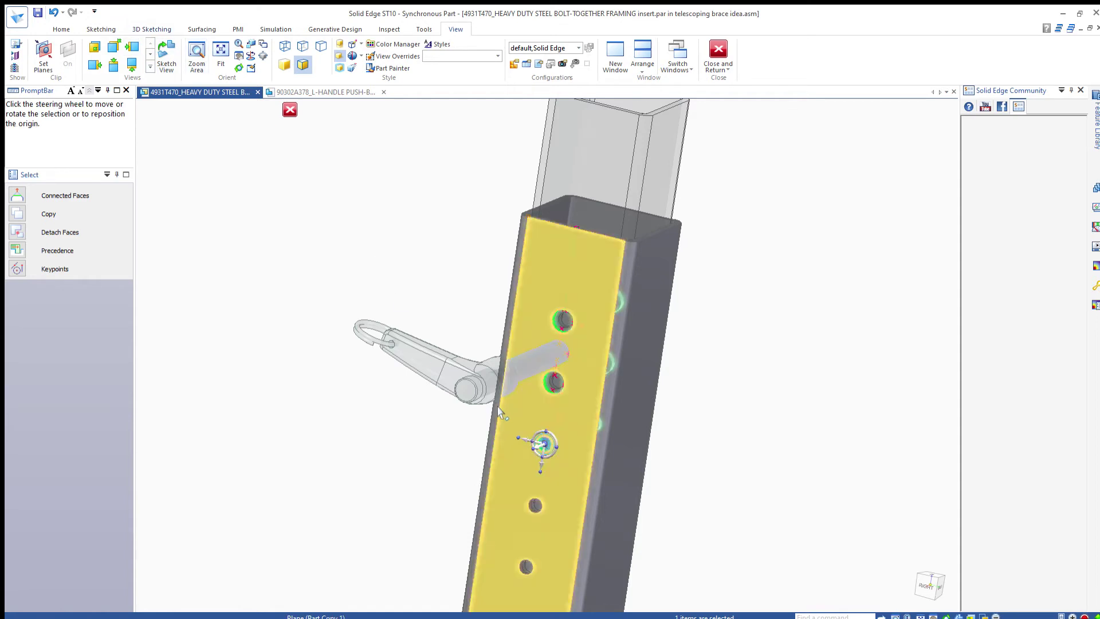
{"action": "scroll", "coordinate": [498, 410], "scroll_direction": "up", "scroll_amount": 3}
{"action": "scroll", "coordinate": [536, 423], "scroll_direction": "up", "scroll_amount": 2}
{"action": "left_click", "coordinate": [520, 423]}
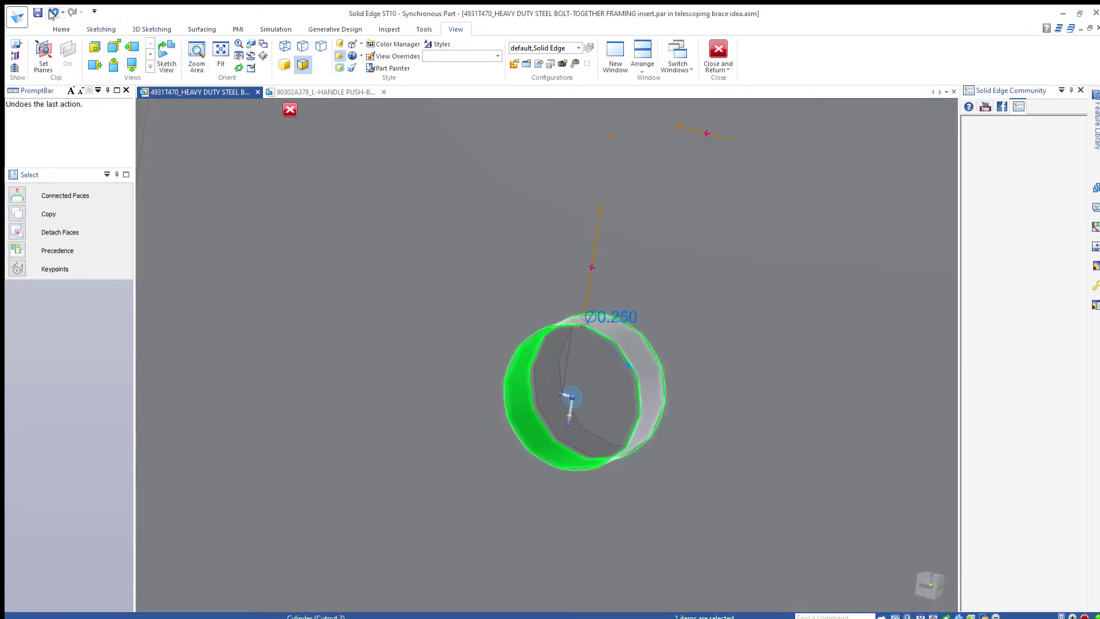
Step: Browse the simulation, annotation, surfacing, 3D sketching and sketching ribbon tabs
{"action": "left_click", "coordinate": [276, 29]}
{"action": "scroll", "coordinate": [405, 368], "scroll_direction": "up", "scroll_amount": 2}
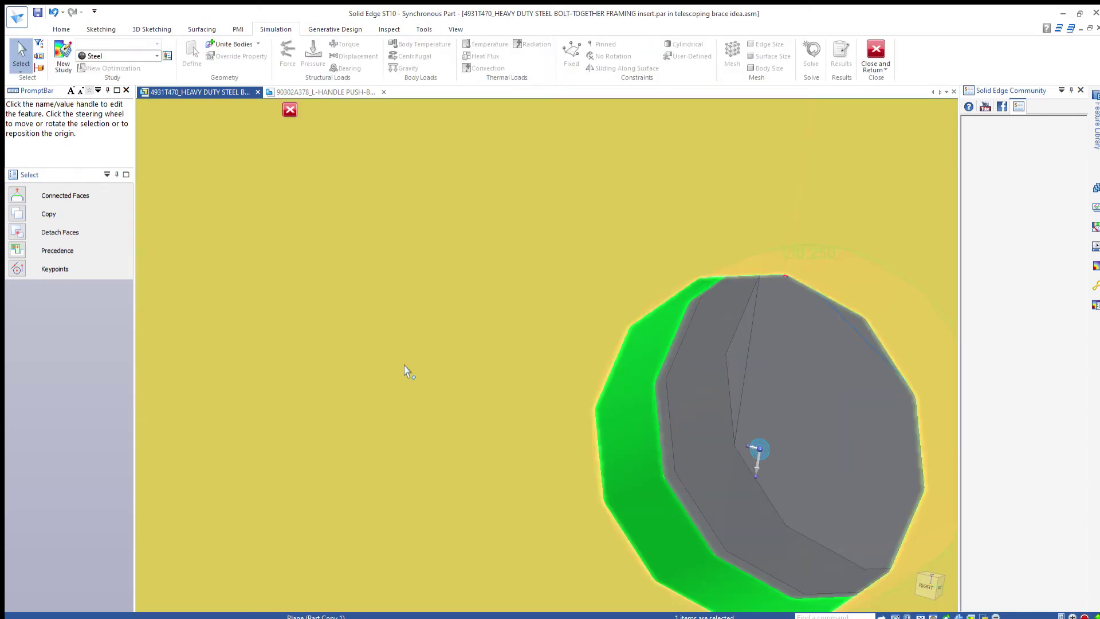
{"action": "scroll", "coordinate": [380, 333], "scroll_direction": "down", "scroll_amount": 4}
{"action": "left_click", "coordinate": [235, 29]}
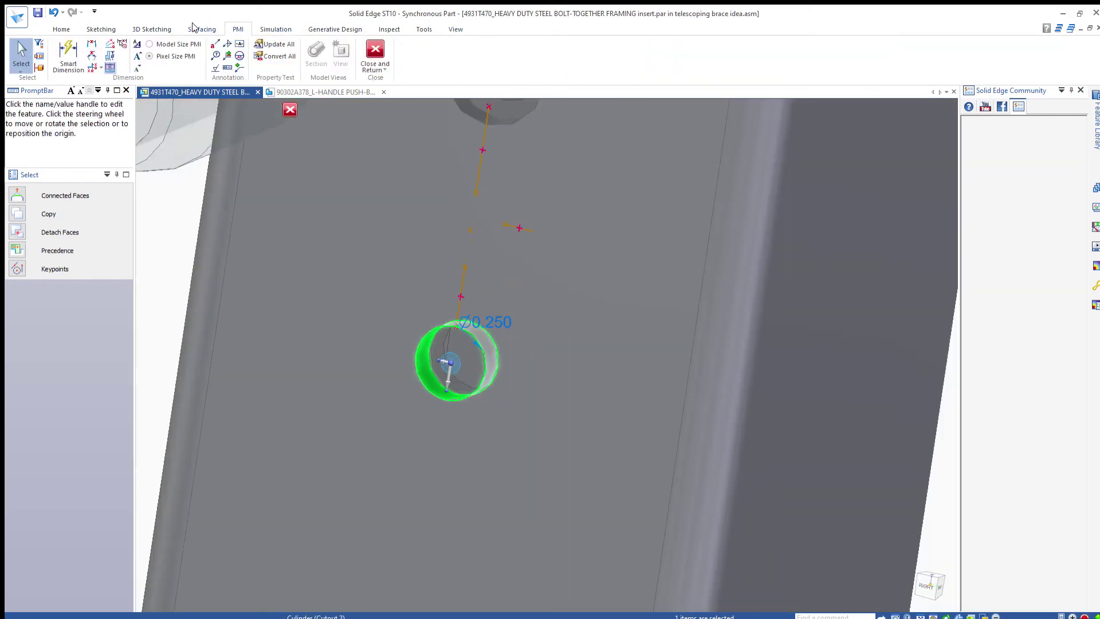
{"action": "left_click", "coordinate": [195, 28]}
{"action": "left_click", "coordinate": [153, 29]}
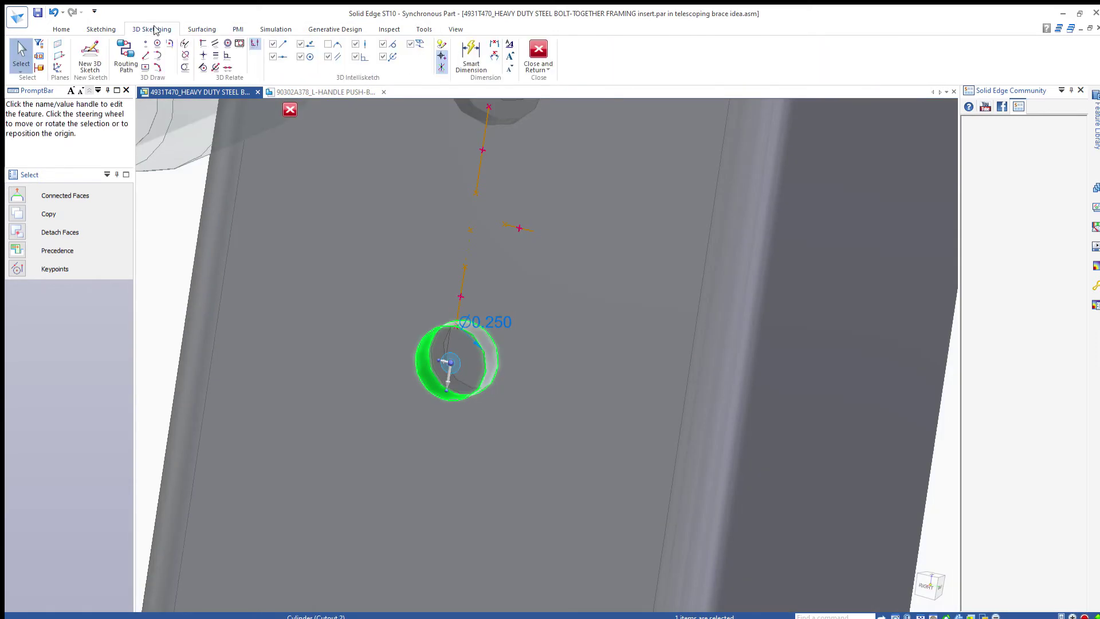
{"action": "left_click", "coordinate": [102, 29]}
Step: Look through the remaining ribbon tabs and start a PMI Distance Between dimension
{"action": "left_click", "coordinate": [348, 28]}
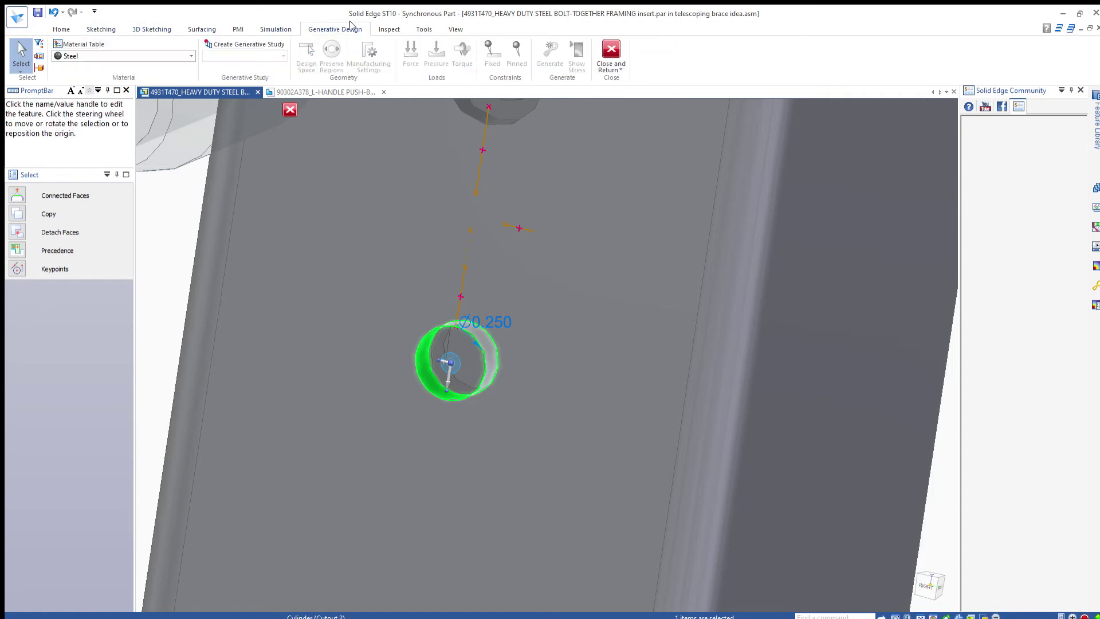
{"action": "left_click", "coordinate": [382, 31]}
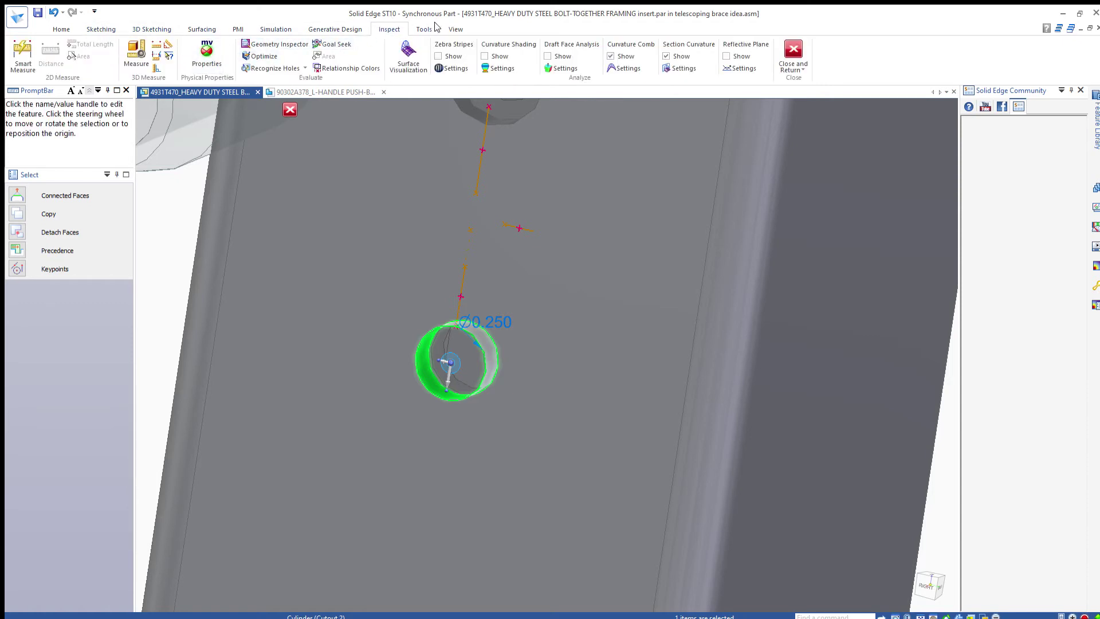
{"action": "left_click", "coordinate": [418, 27]}
{"action": "left_click", "coordinate": [305, 25]}
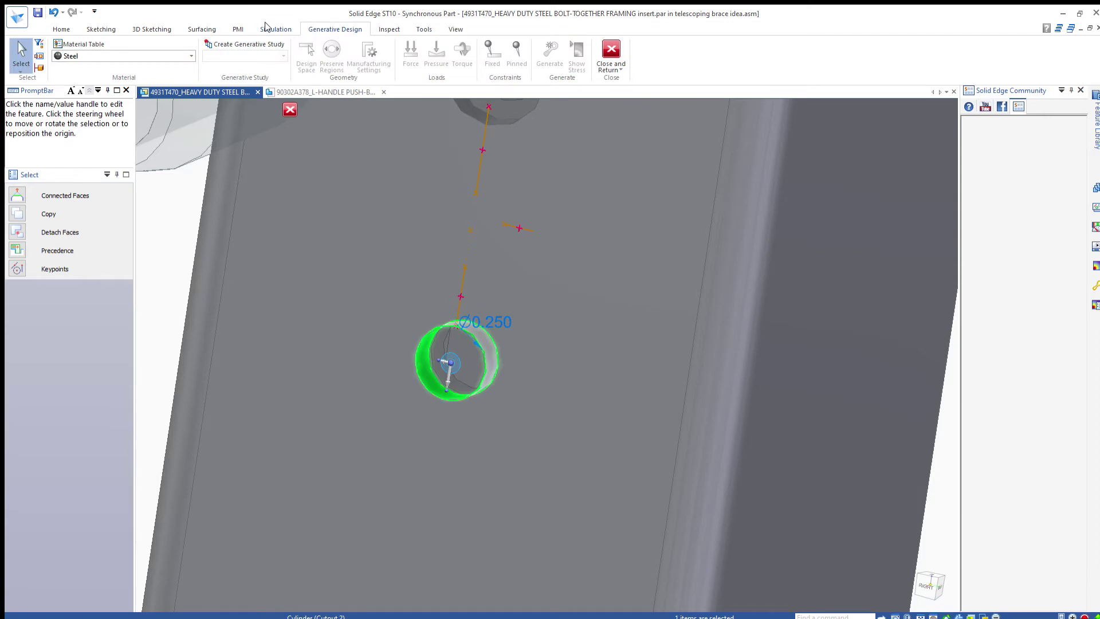
{"action": "left_click", "coordinate": [238, 27]}
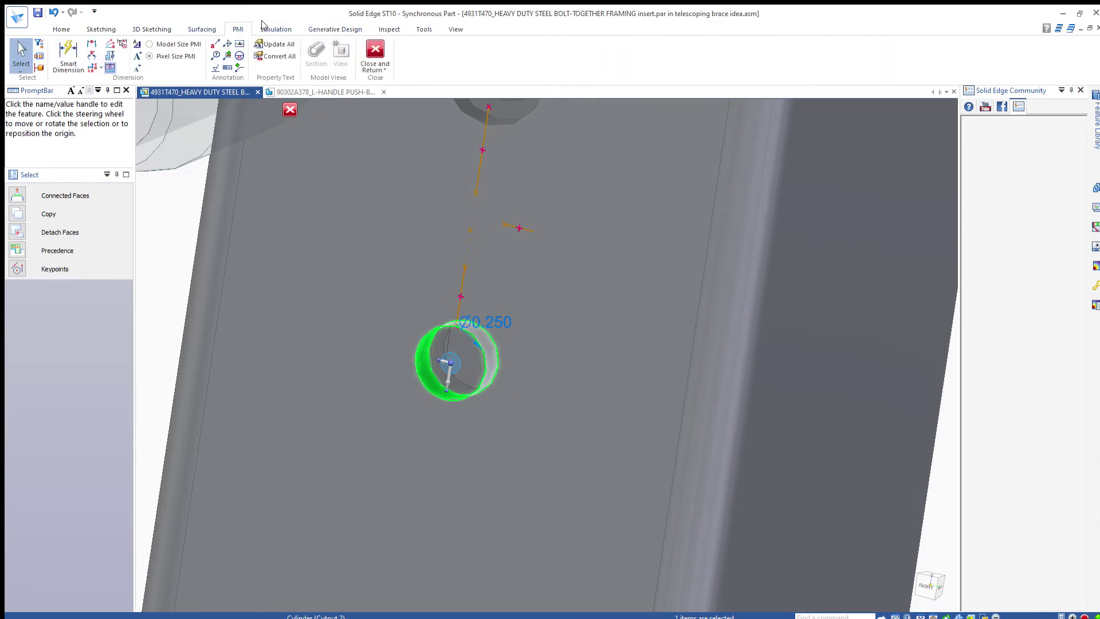
{"action": "left_click", "coordinate": [200, 27]}
{"action": "left_click", "coordinate": [238, 29]}
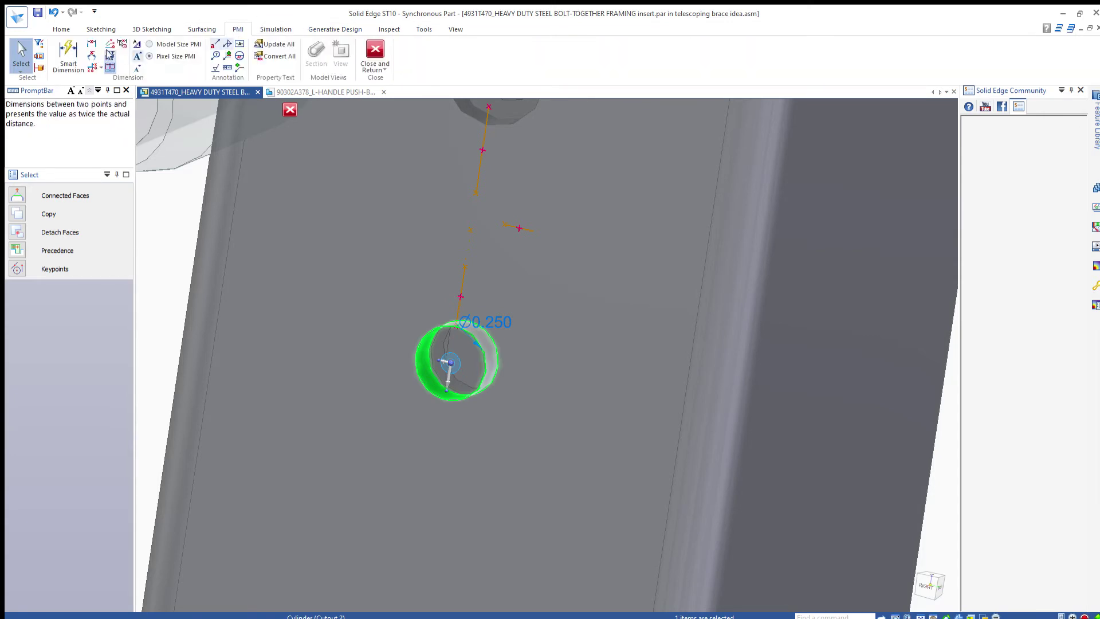
{"action": "left_click", "coordinate": [91, 43]}
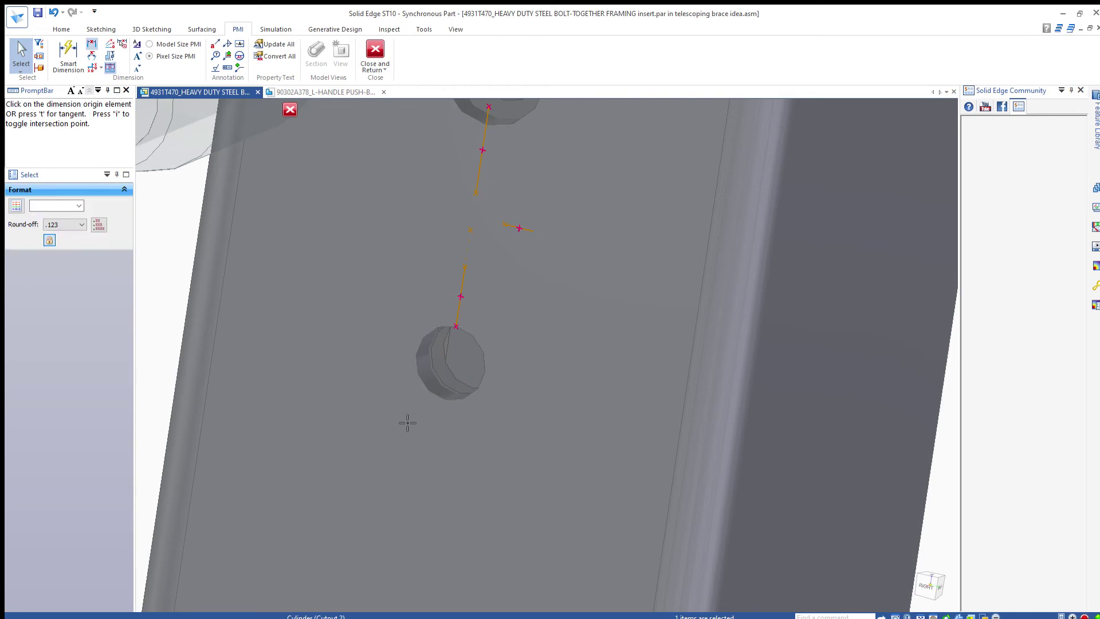
Step: Smart Dimension the hole's diameter and change it to 0.375
{"action": "left_click", "coordinate": [425, 378]}
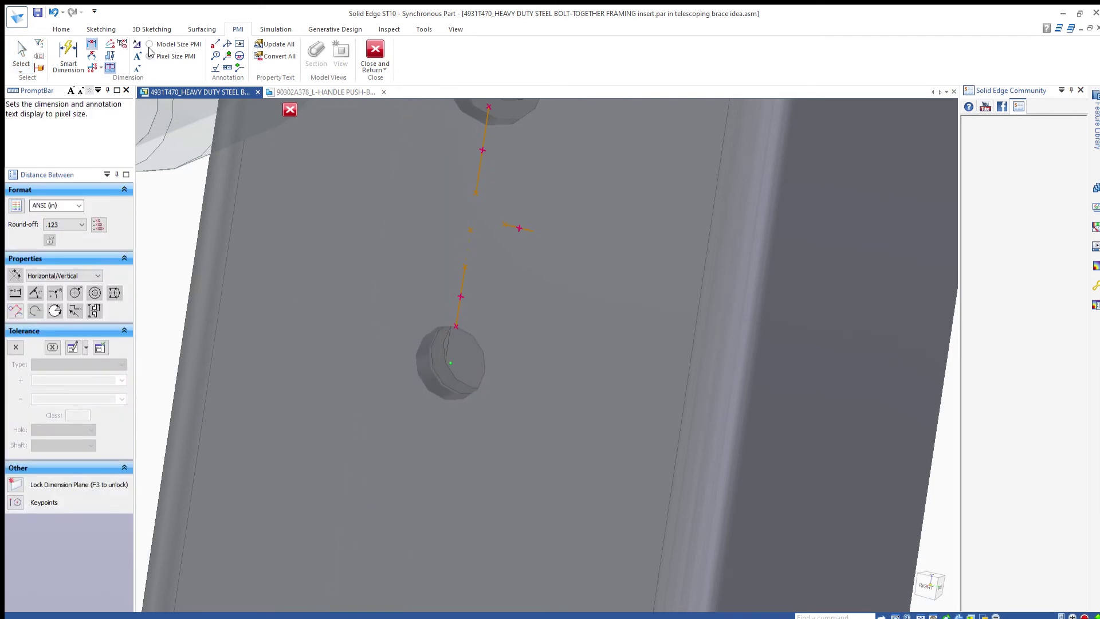
{"action": "left_click", "coordinate": [68, 53]}
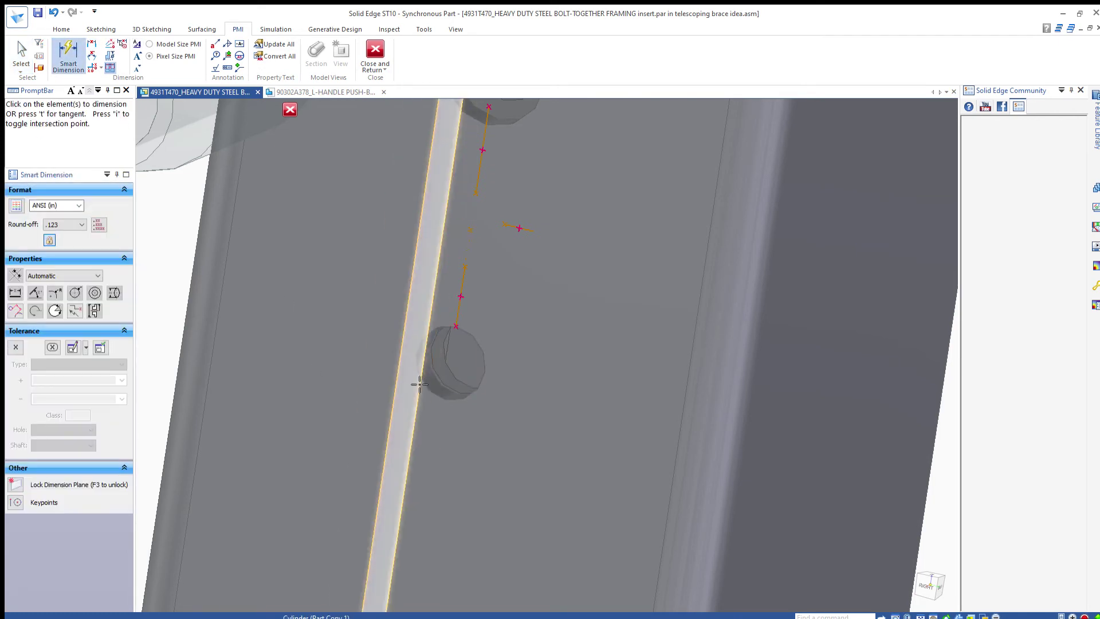
{"action": "left_click", "coordinate": [422, 380]}
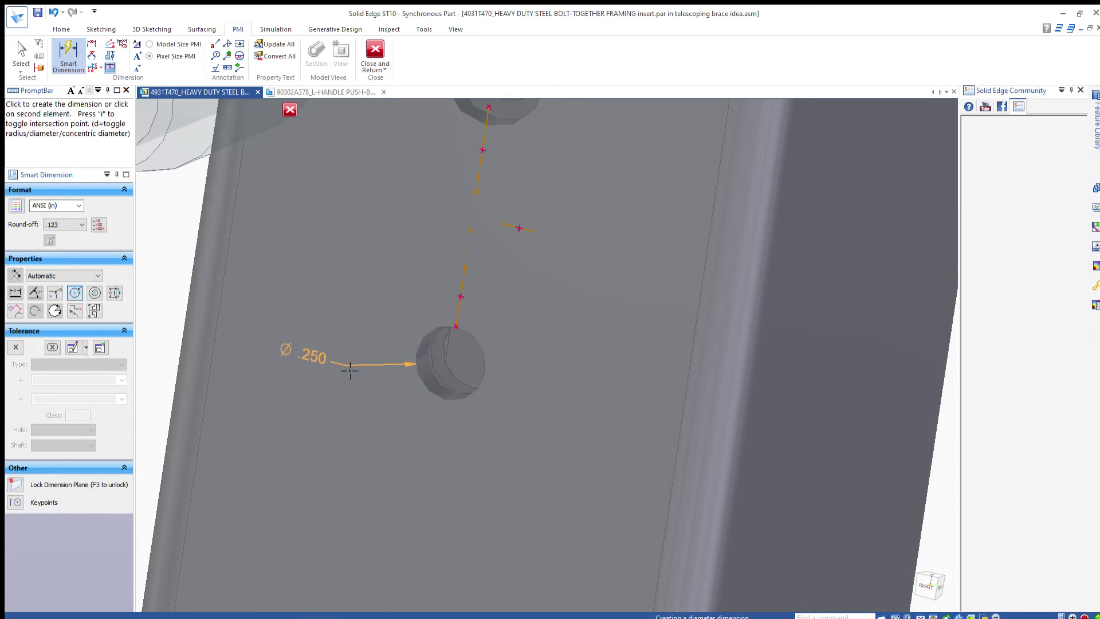
{"action": "left_click", "coordinate": [346, 372]}
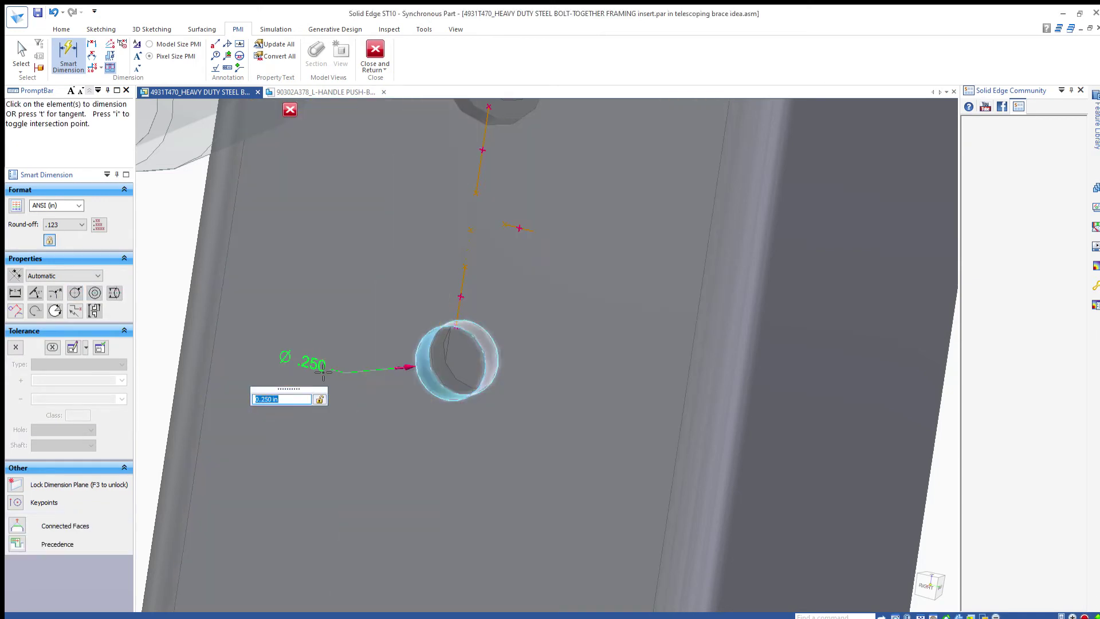
{"action": "type", "text": "8"}
{"action": "key", "text": "Return"}
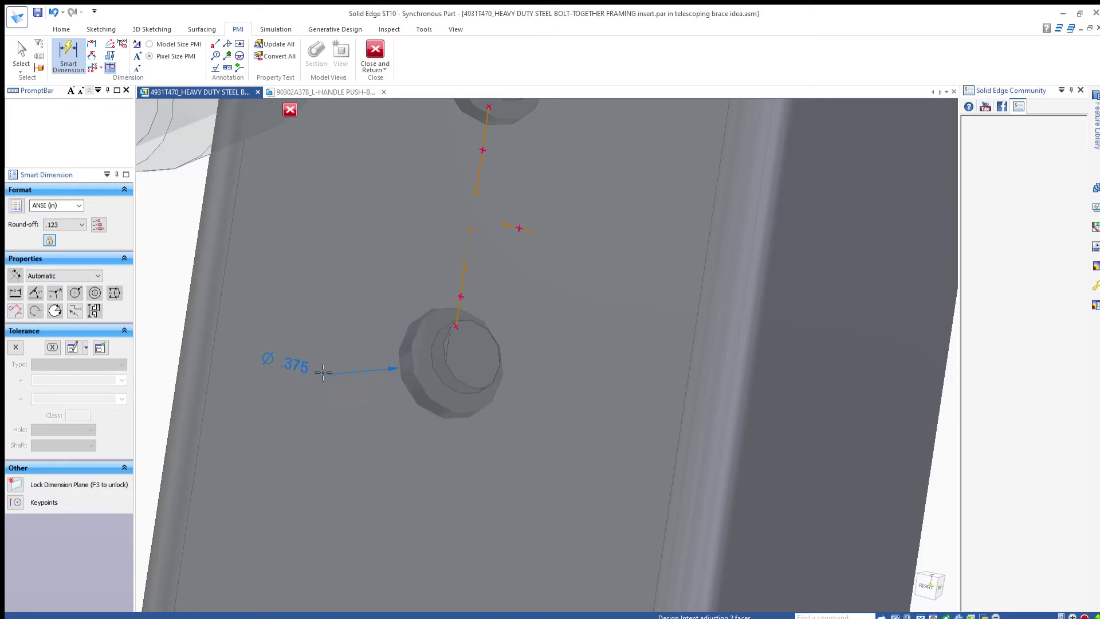
Step: Orbit to face the holes and place a Ø0.250 diameter dimension on the top hole
{"action": "scroll", "coordinate": [469, 185], "scroll_direction": "down", "scroll_amount": 3}
{"action": "scroll", "coordinate": [469, 185], "scroll_direction": "up", "scroll_amount": 1}
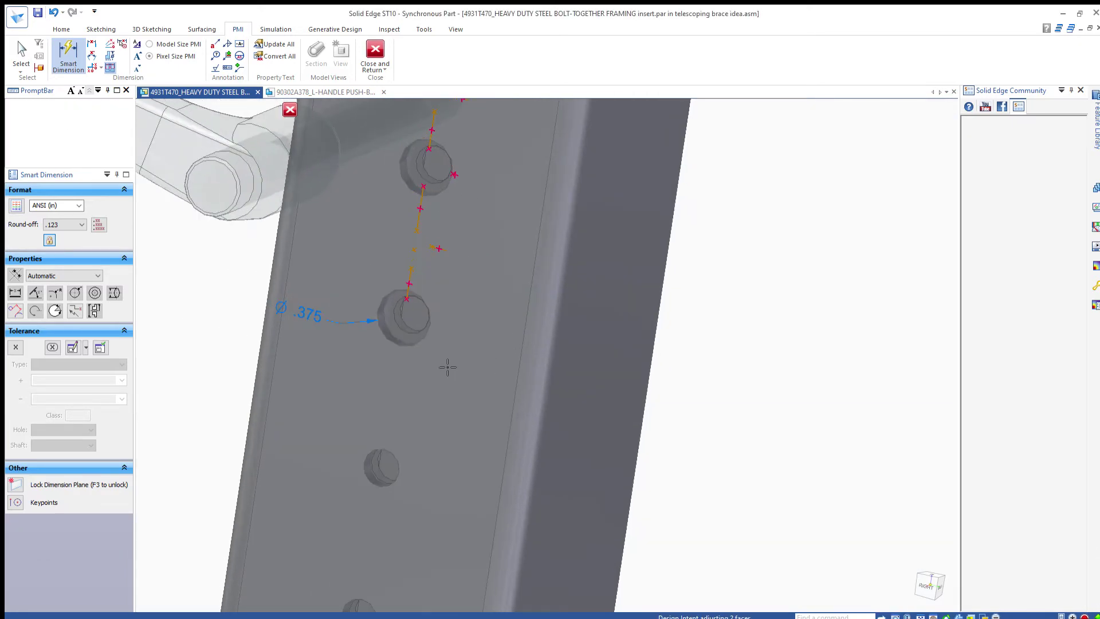
{"action": "mouse_move", "coordinate": [453, 401]}
{"action": "middle_mouse_down"}
{"action": "mouse_move", "coordinate": [475, 374]}
{"action": "mouse_move", "coordinate": [451, 375]}
{"action": "middle_mouse_up"}
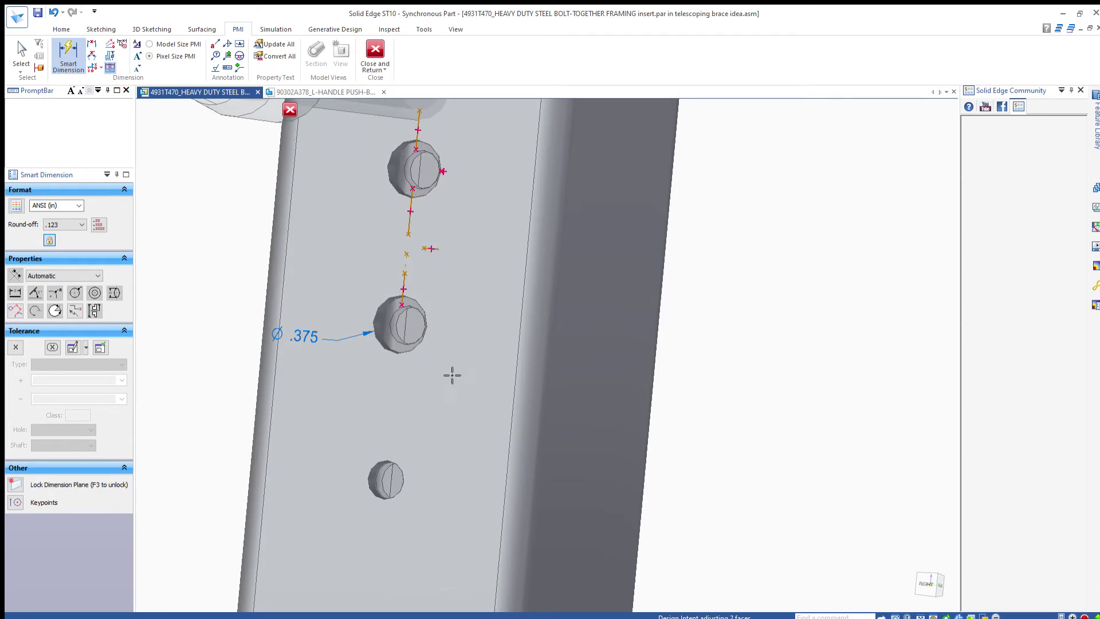
{"action": "left_click", "coordinate": [377, 497]}
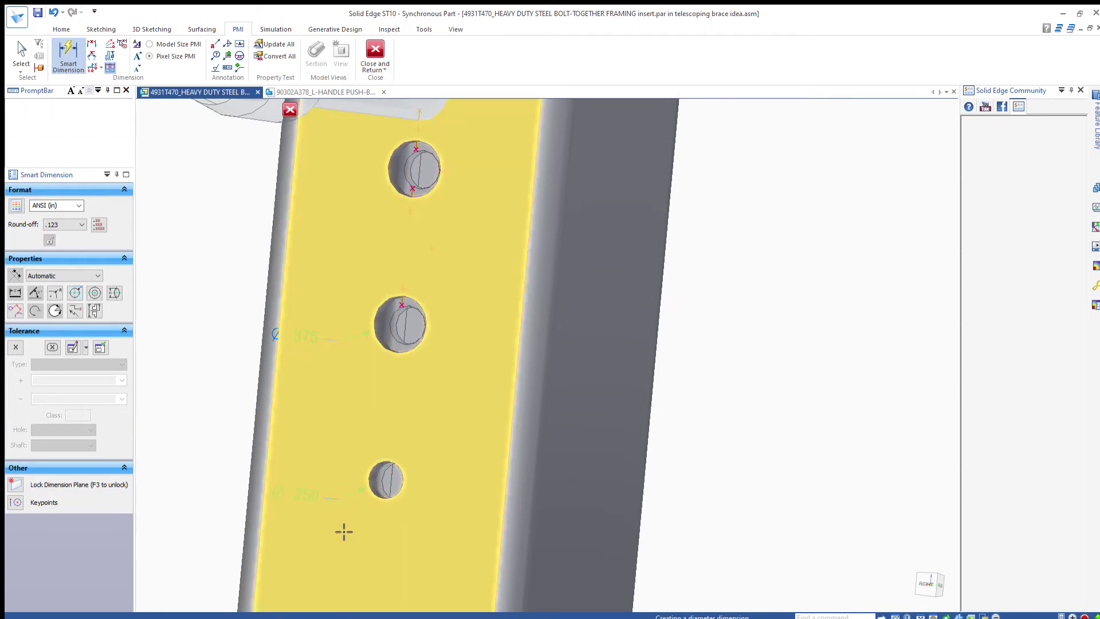
{"action": "mouse_move", "coordinate": [399, 431]}
{"action": "middle_mouse_down"}
{"action": "mouse_move", "coordinate": [373, 437]}
{"action": "mouse_move", "coordinate": [351, 487]}
{"action": "mouse_move", "coordinate": [393, 332]}
{"action": "middle_mouse_up"}
{"action": "left_click", "coordinate": [393, 332]}
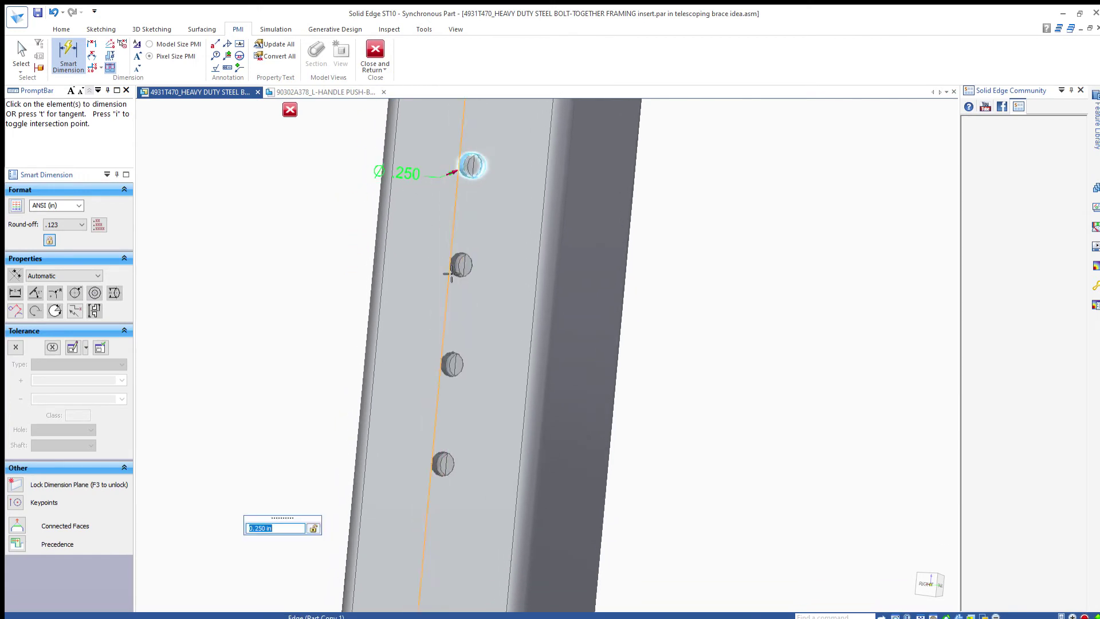
Step: Set the top hole's diameter dimension to 3/8
{"action": "left_click", "coordinate": [456, 277]}
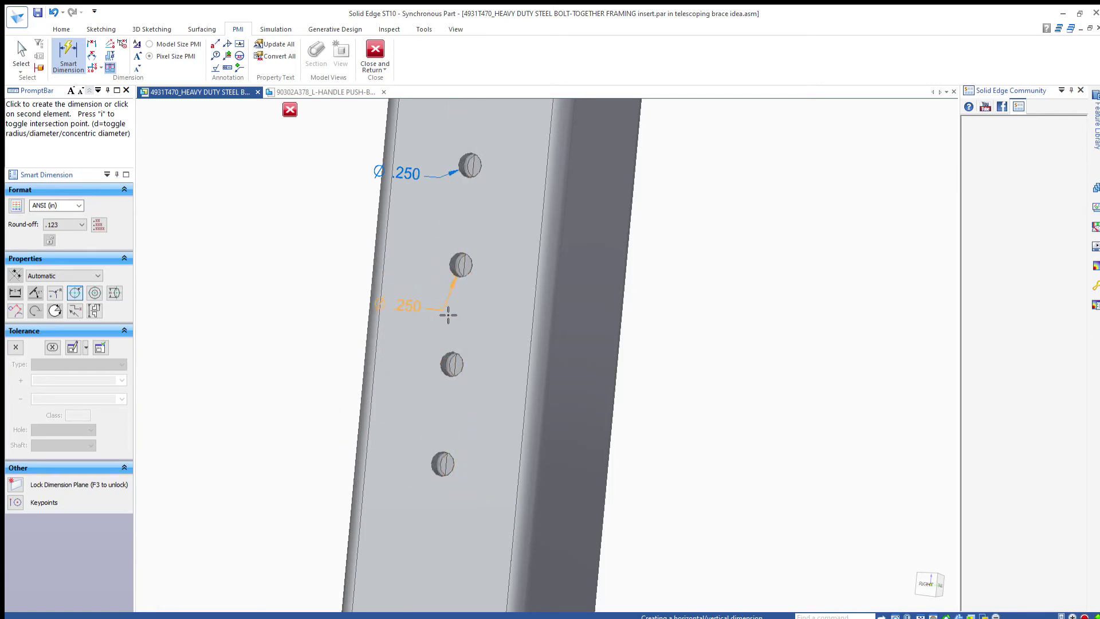
{"action": "key", "text": "Escape"}
{"action": "key", "text": "Escape"}
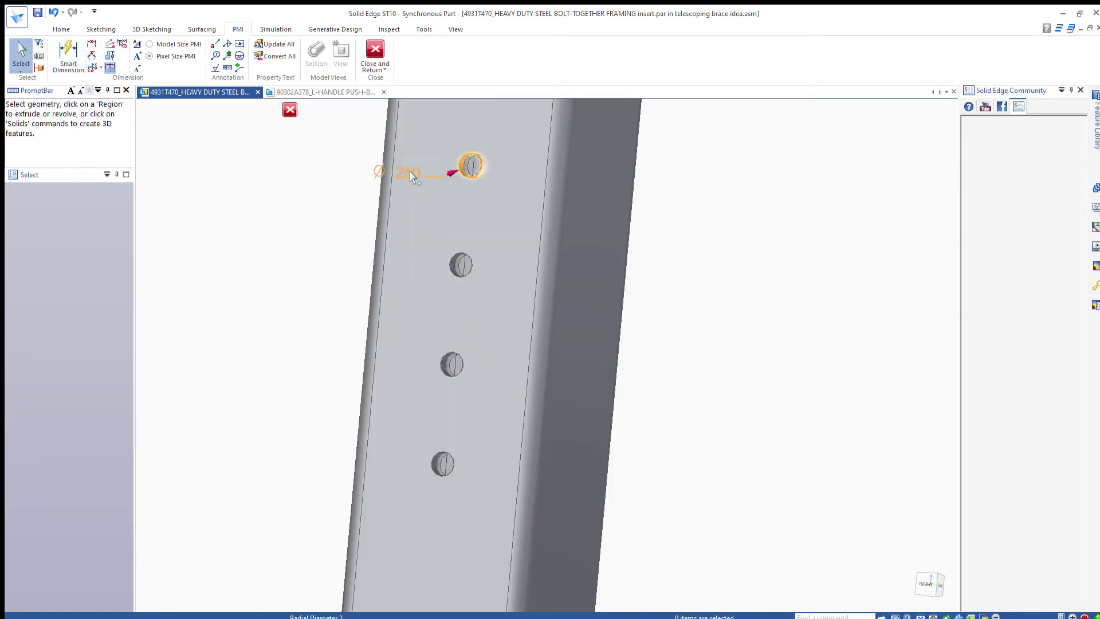
{"action": "left_click", "coordinate": [407, 172]}
{"action": "type", "text": "3/"}
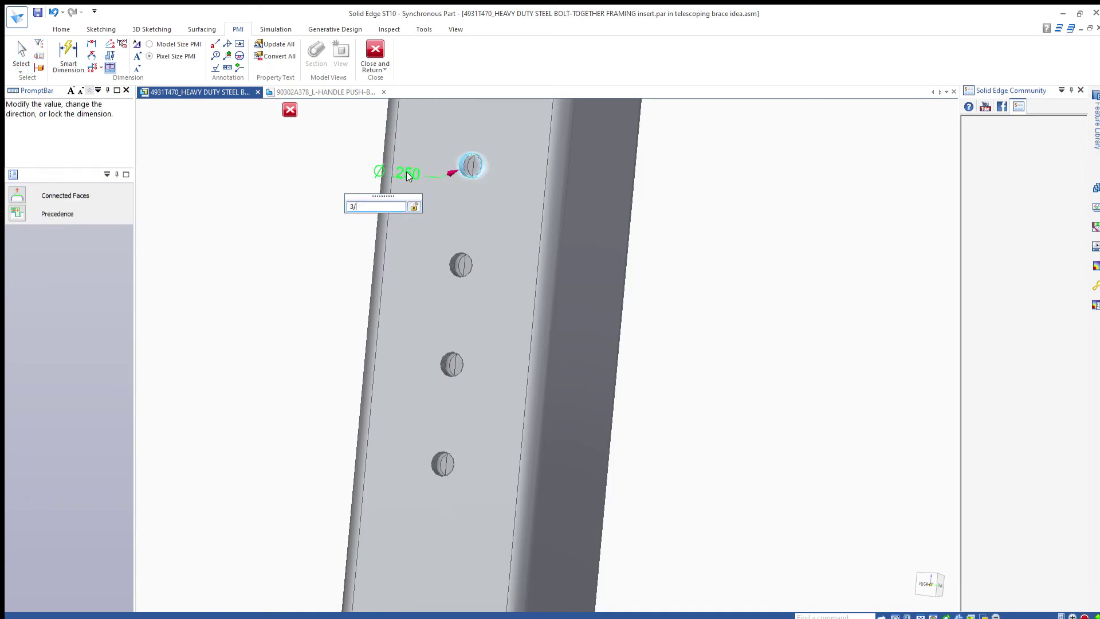
{"action": "type", "text": "8"}
{"action": "key", "text": "Return"}
{"action": "key", "text": "Escape"}
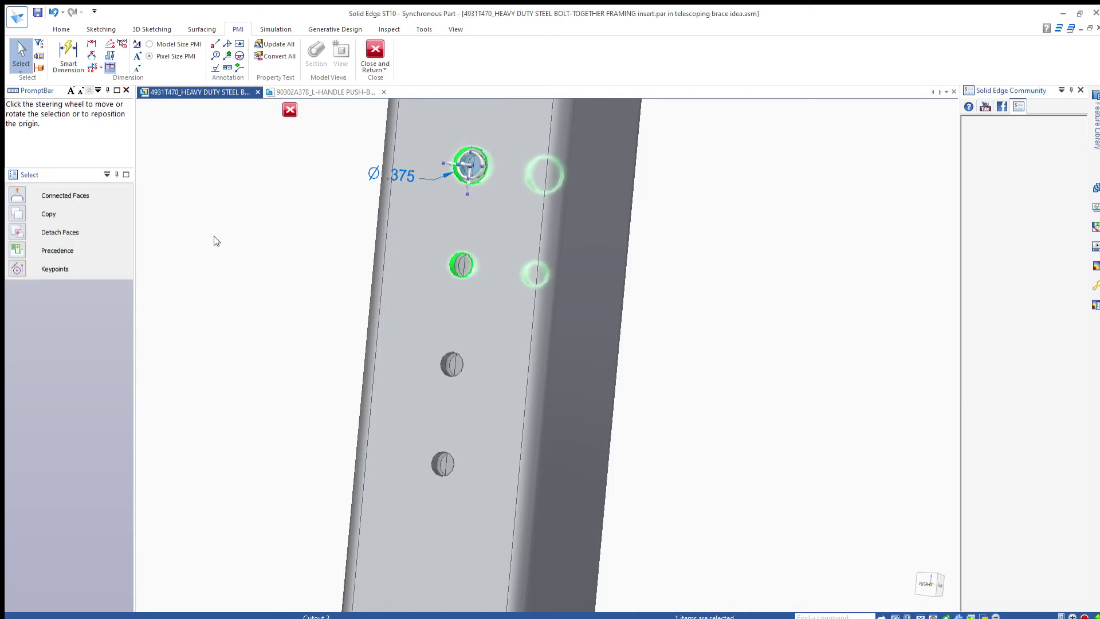
{"action": "left_click", "coordinate": [397, 174]}
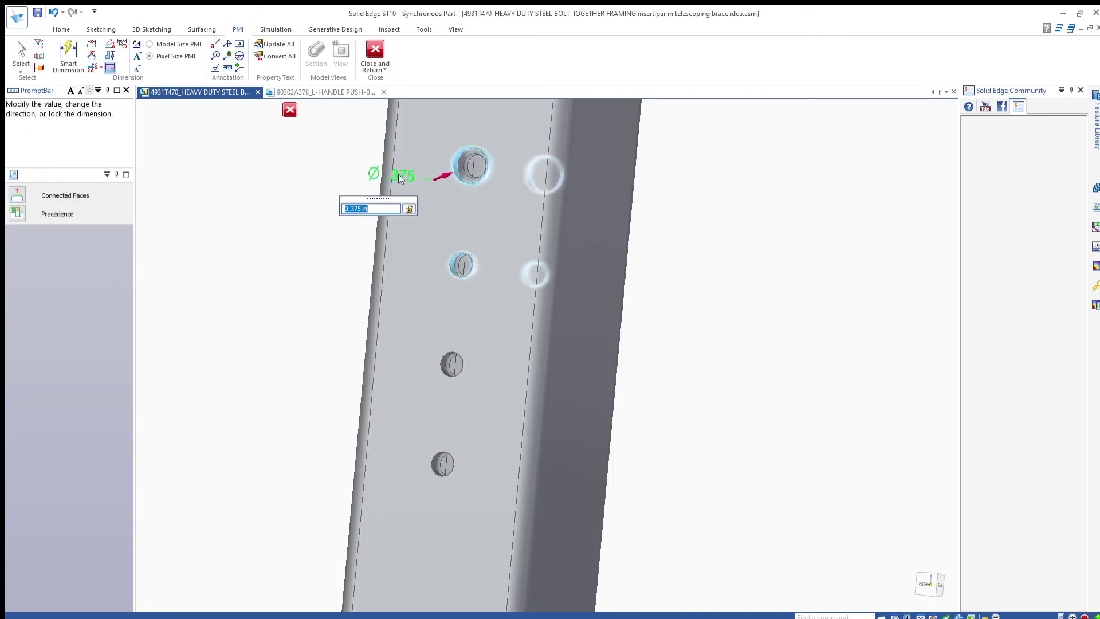
{"action": "type", "text": "3/8"}
{"action": "key", "text": "Return"}
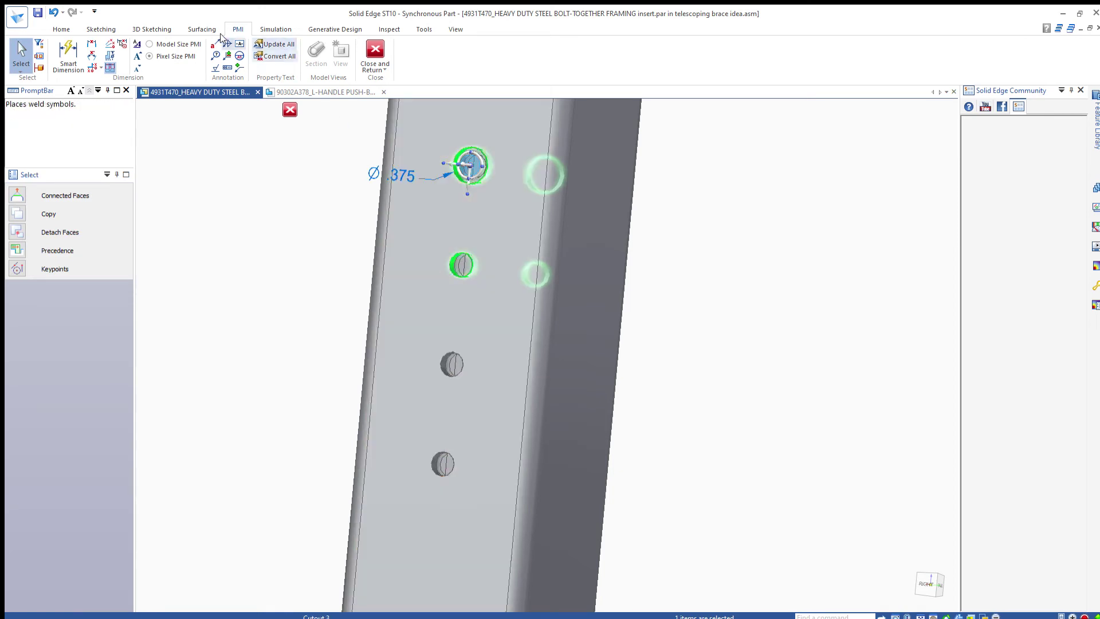
Step: Smart Dimension the second hole on the locked tube-face plane and set it to 3/8
{"action": "left_click", "coordinate": [68, 52]}
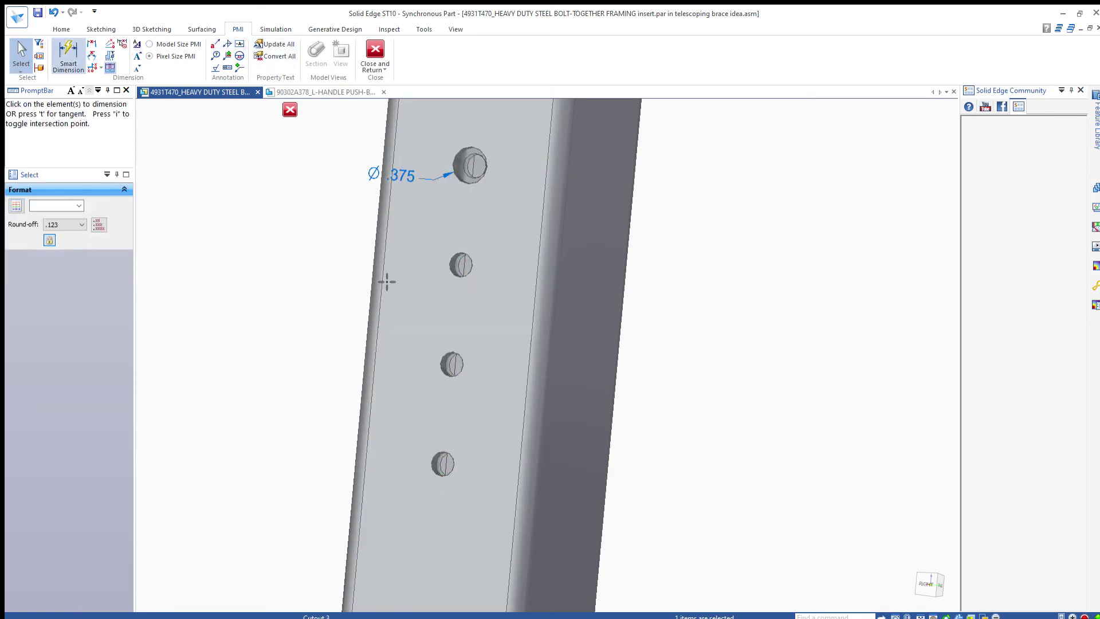
{"action": "key", "text": "F3"}
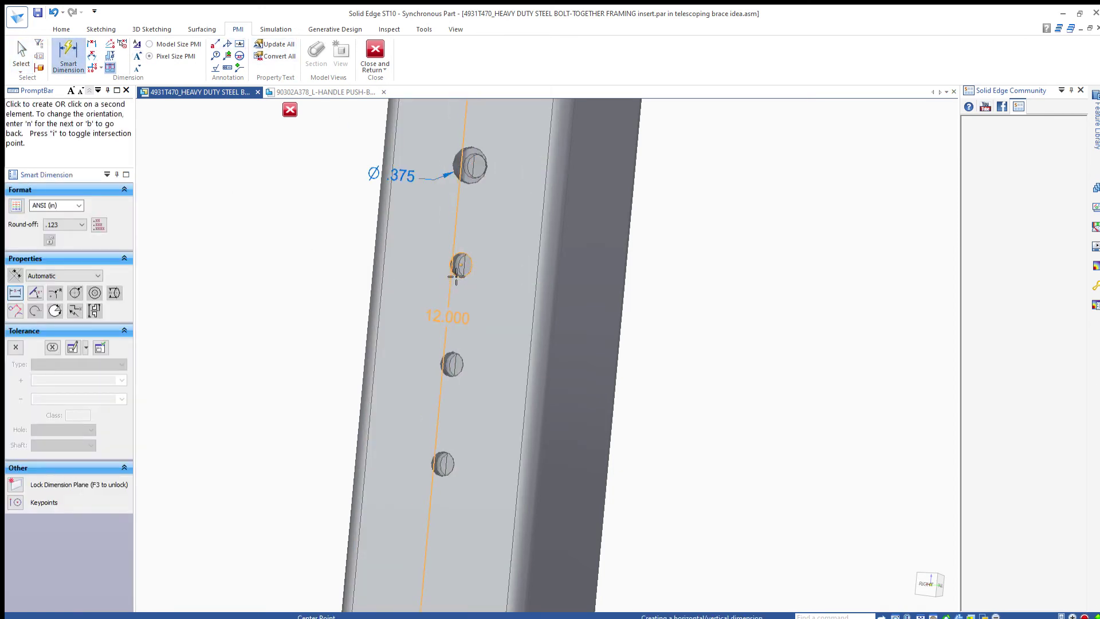
{"action": "left_click", "coordinate": [458, 280]}
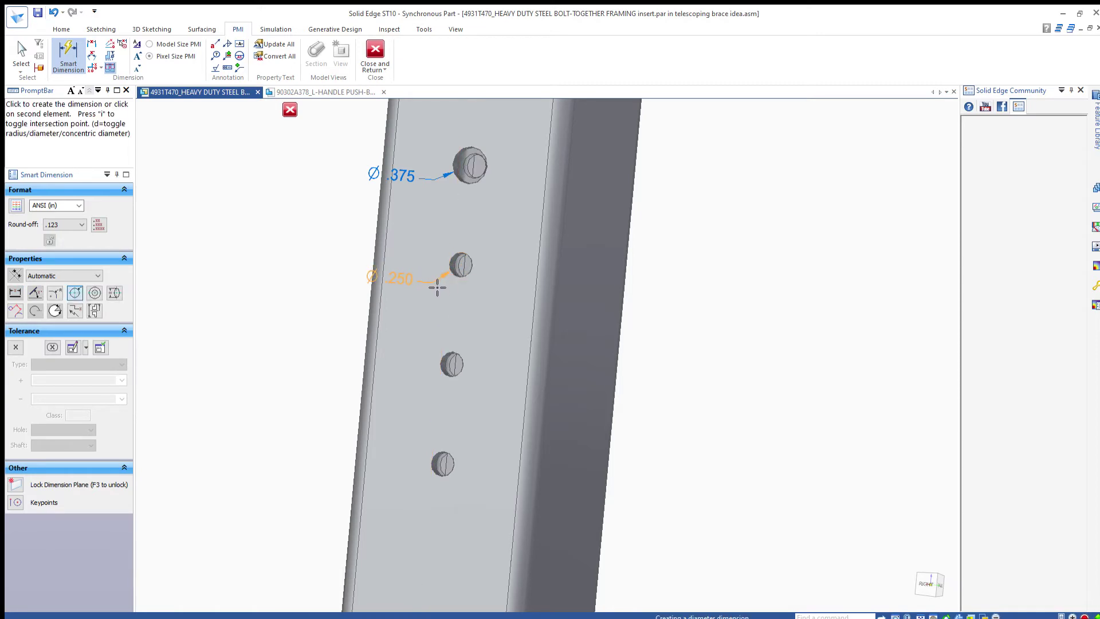
{"action": "left_click", "coordinate": [437, 286]}
{"action": "type", "text": "3/8"}
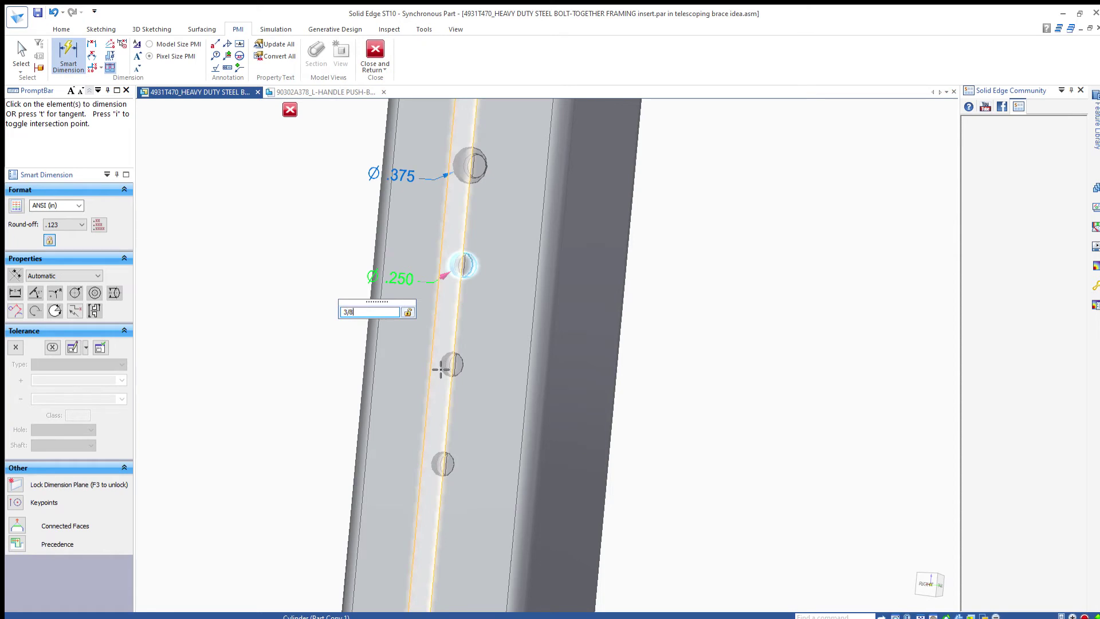
{"action": "key", "text": "Return"}
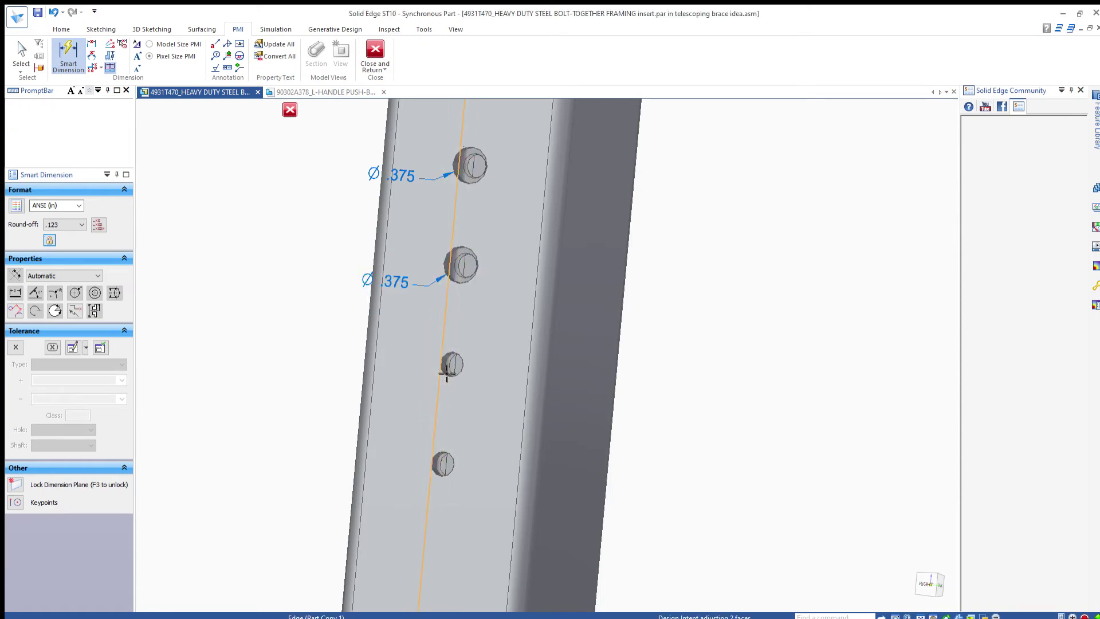
Step: Dimension the third and bottom holes, setting each diameter to 3/8
{"action": "middle_click_drag", "start_coordinate": [447, 371], "coordinate": [450, 364]}
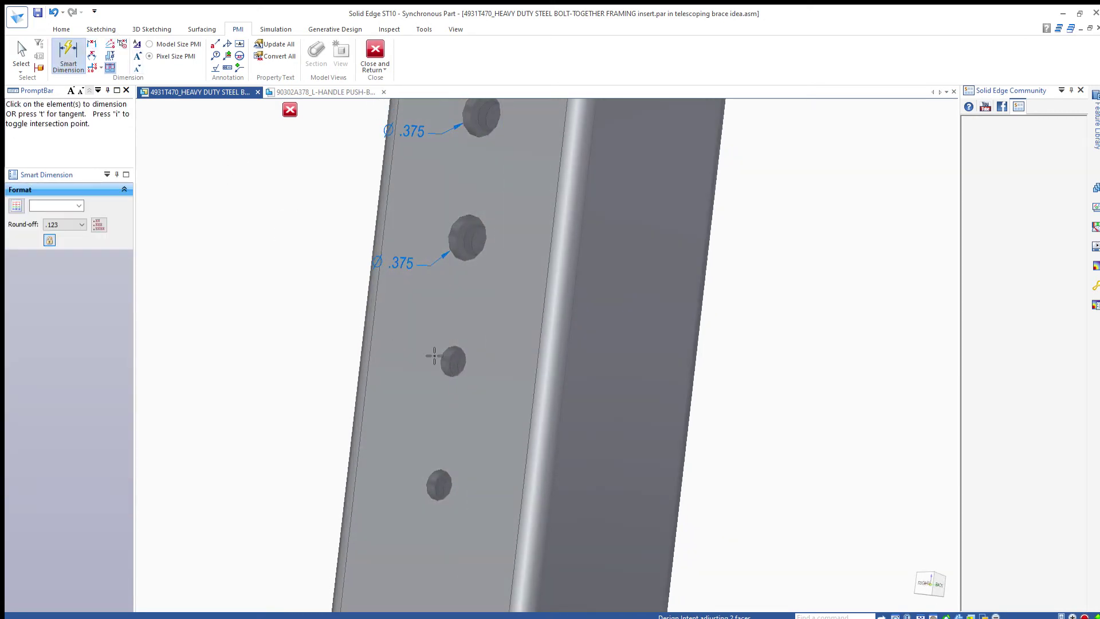
{"action": "left_click", "coordinate": [448, 366]}
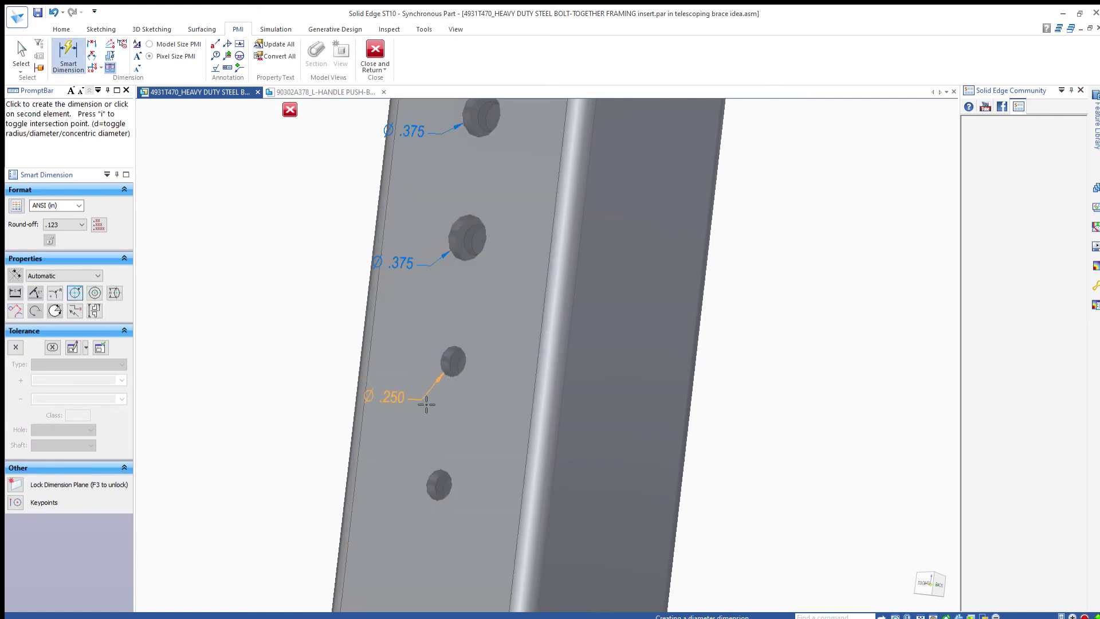
{"action": "left_click", "coordinate": [426, 404]}
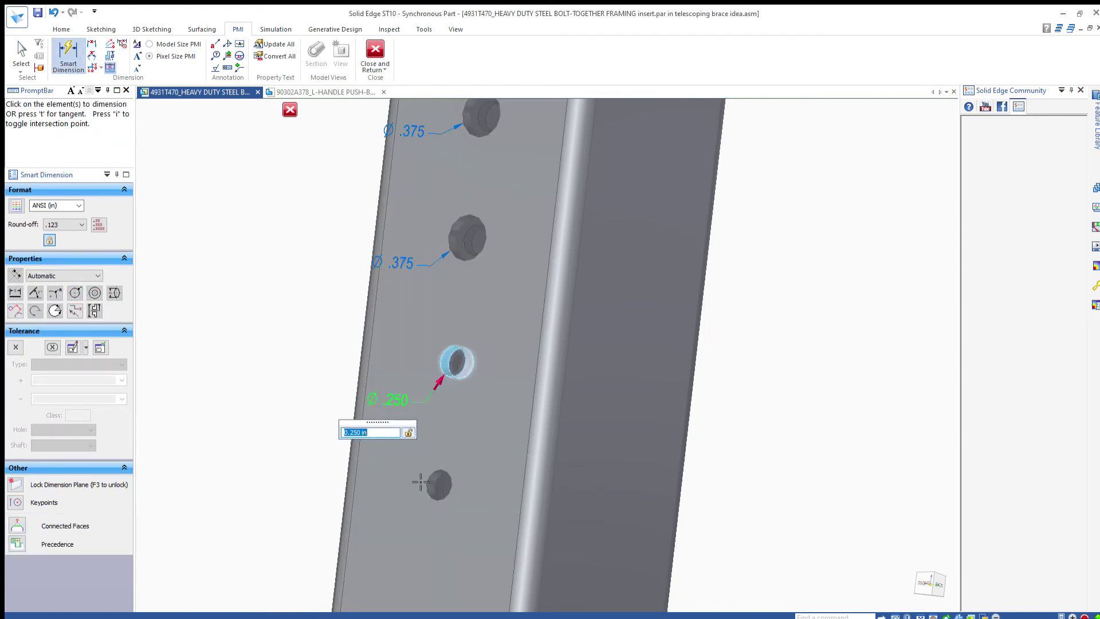
{"action": "type", "text": "8"}
{"action": "key", "text": "Return"}
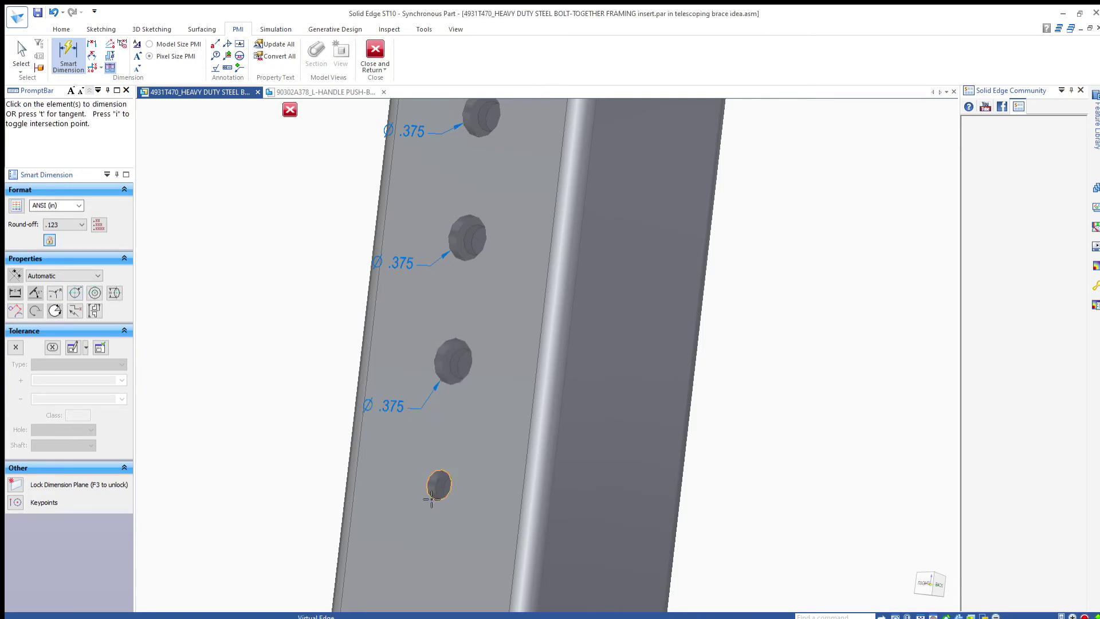
{"action": "left_click", "coordinate": [430, 497]}
{"action": "left_click", "coordinate": [419, 524]}
{"action": "type", "text": "3/"}
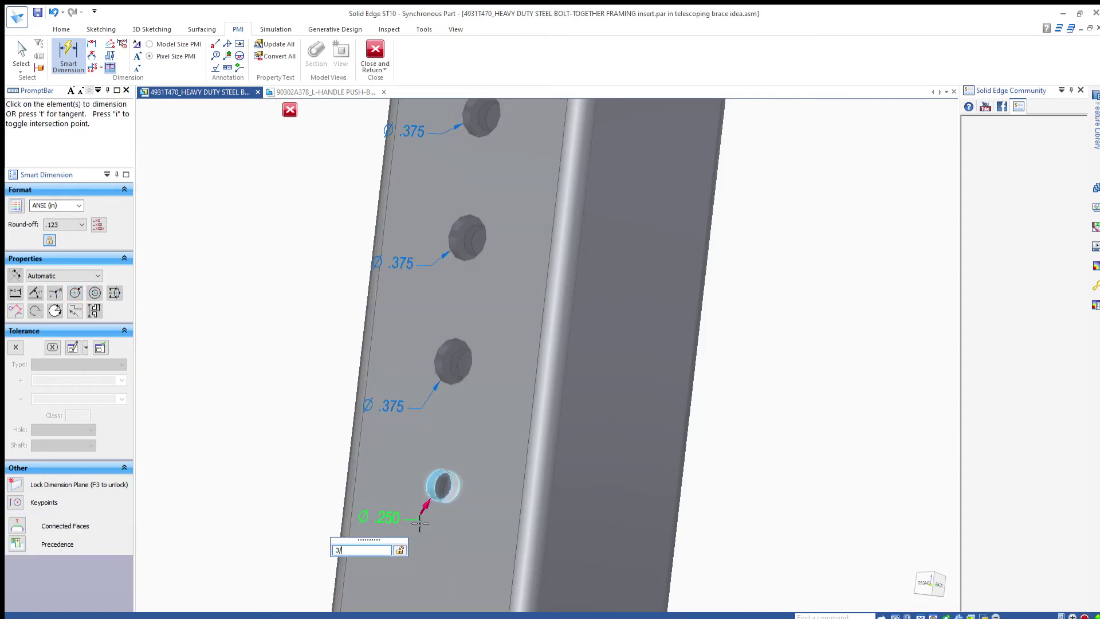
{"action": "type", "text": "8"}
{"action": "key", "text": "Return"}
{"action": "key", "text": "Escape"}
Step: Switch to the right view, then orbit, zoom and pan to inspect the whole post
{"action": "scroll", "coordinate": [435, 510], "scroll_direction": "down", "scroll_amount": 2}
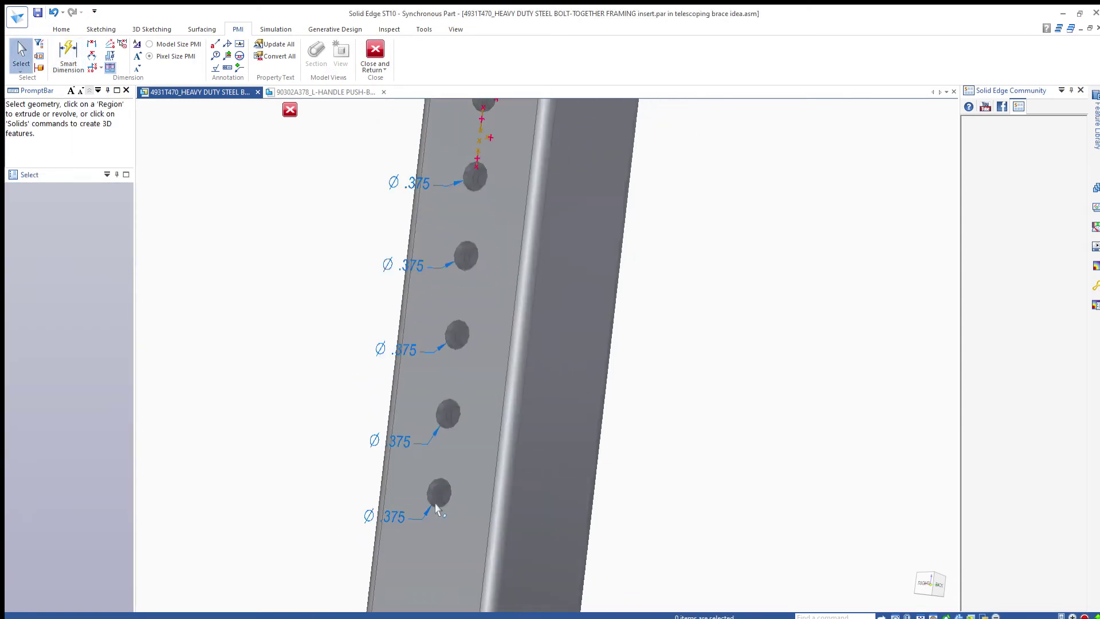
{"action": "scroll", "coordinate": [443, 506], "scroll_direction": "down", "scroll_amount": 1}
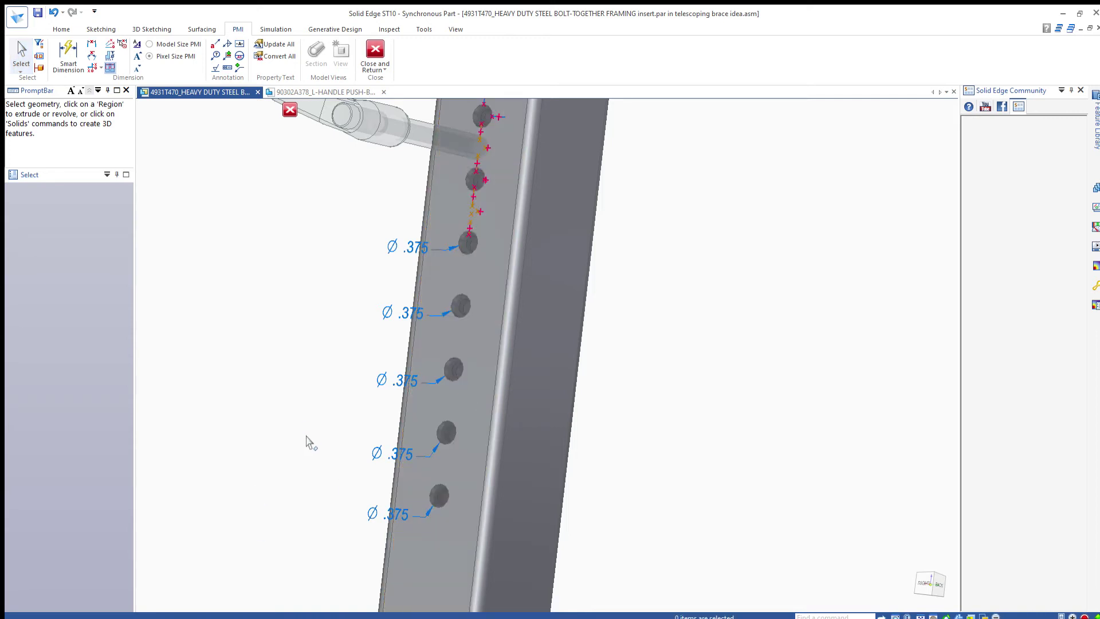
{"action": "key", "text": "ctrl+r"}
{"action": "middle_click_drag", "start_coordinate": [383, 471], "coordinate": [376, 491]}
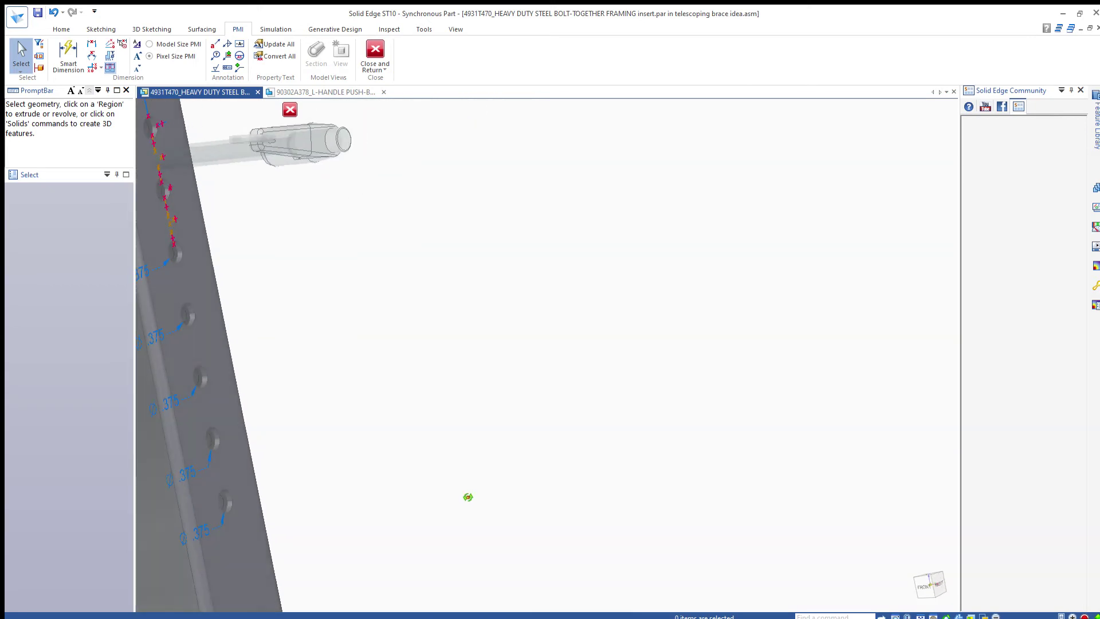
{"action": "scroll", "coordinate": [376, 491], "scroll_direction": "down", "scroll_amount": 5}
{"action": "middle_click_drag", "start_coordinate": [285, 479], "coordinate": [503, 444]}
{"action": "scroll", "coordinate": [227, 496], "scroll_direction": "up", "scroll_amount": 5}
{"action": "middle_click_drag", "start_coordinate": [227, 496], "coordinate": [372, 436], "text": "shift"}
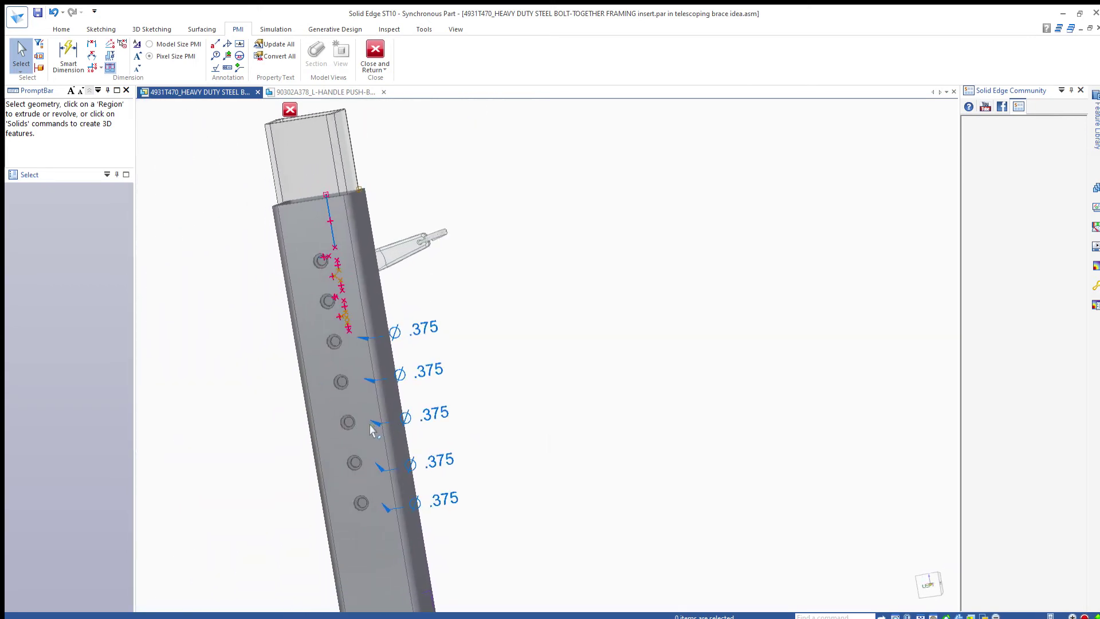
Step: Return to the assembly and edit the outer tube in place
{"action": "left_click", "coordinate": [378, 49]}
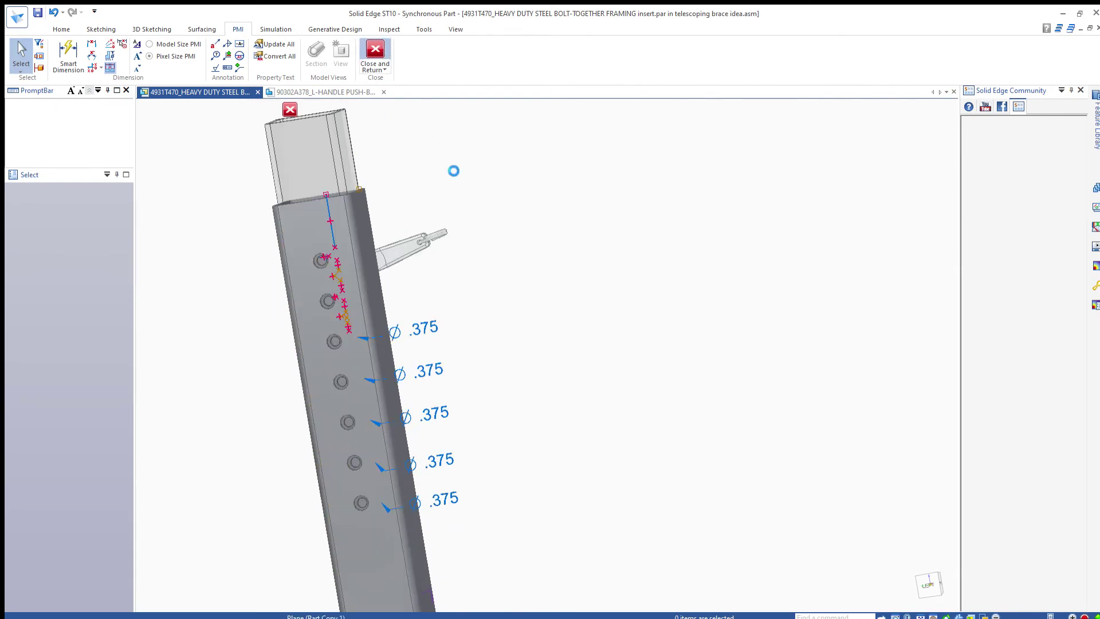
{"action": "scroll", "coordinate": [378, 261], "scroll_direction": "up", "scroll_amount": 2}
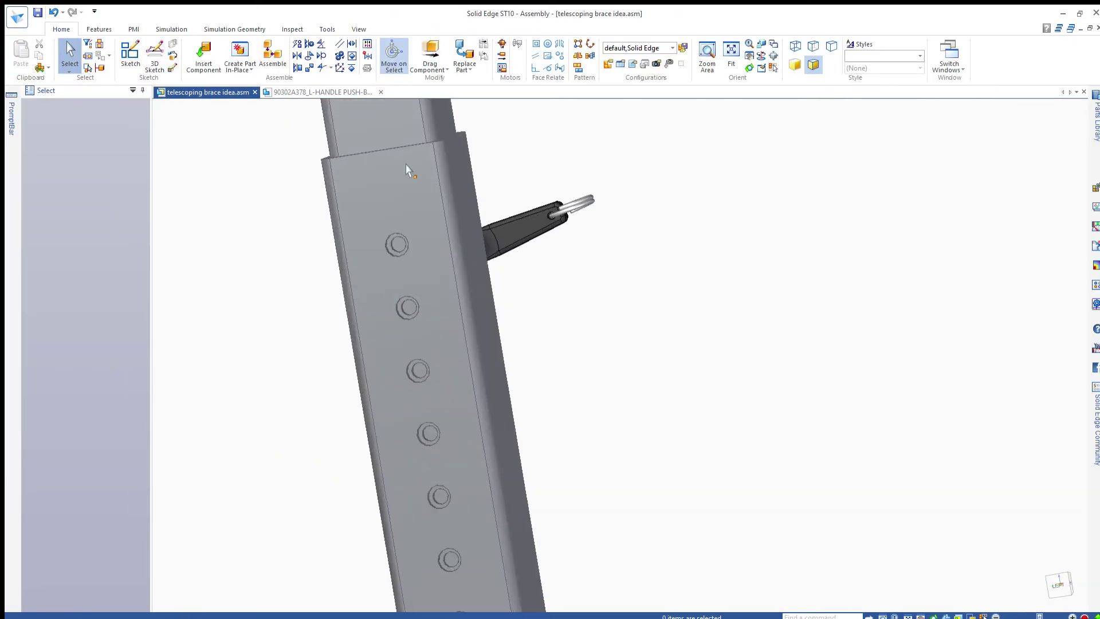
{"action": "left_click", "coordinate": [405, 175]}
{"action": "left_click", "coordinate": [666, 263]}
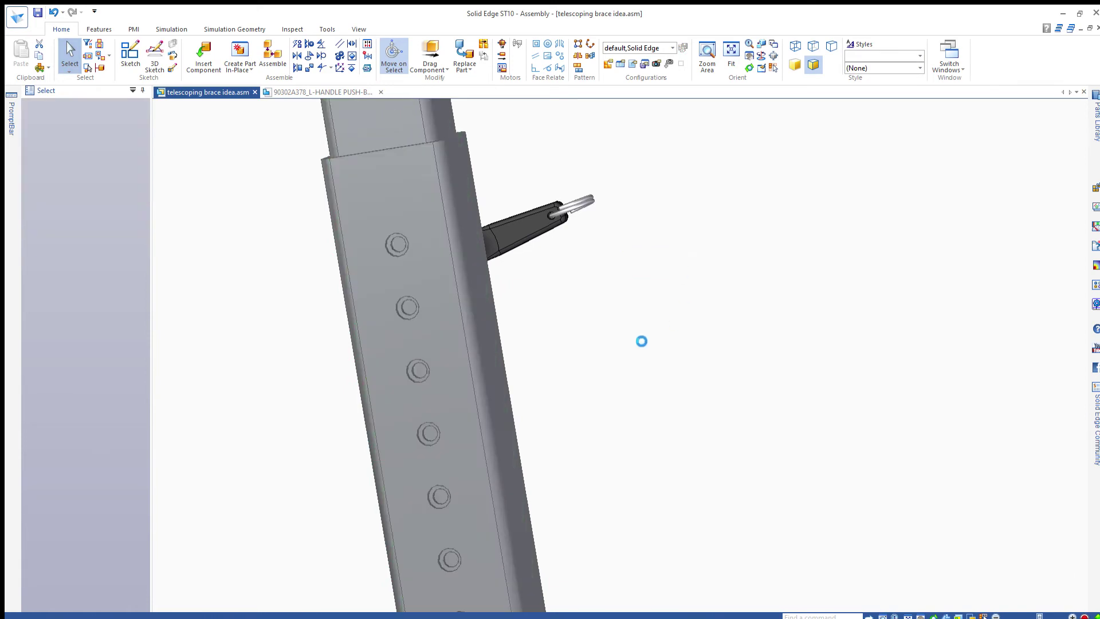
Step: Select the outer tube's matching holes, then a single hole to check its Ø0.250 size
{"action": "scroll", "coordinate": [314, 290], "scroll_direction": "up", "scroll_amount": 2}
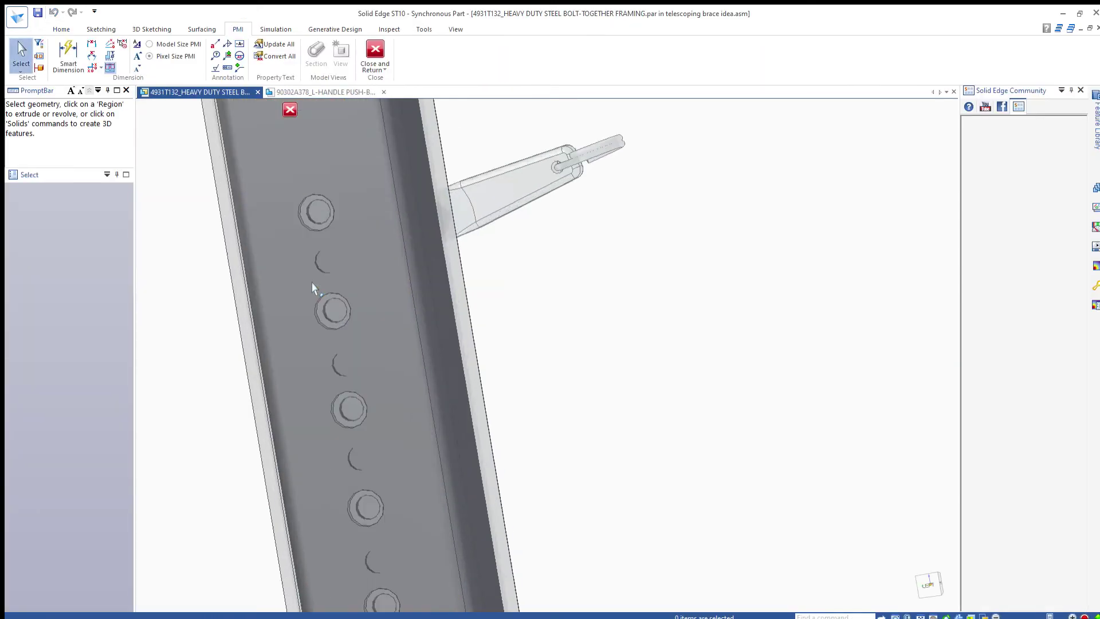
{"action": "scroll", "coordinate": [310, 286], "scroll_direction": "up", "scroll_amount": 2}
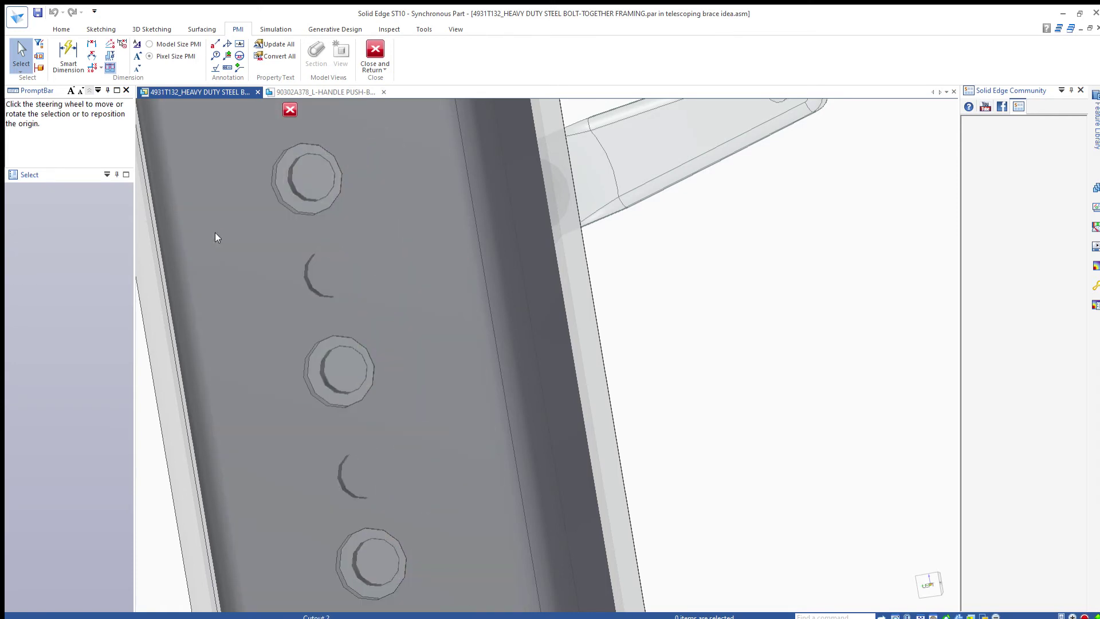
{"action": "left_click", "coordinate": [288, 189]}
{"action": "left_click", "coordinate": [287, 191]}
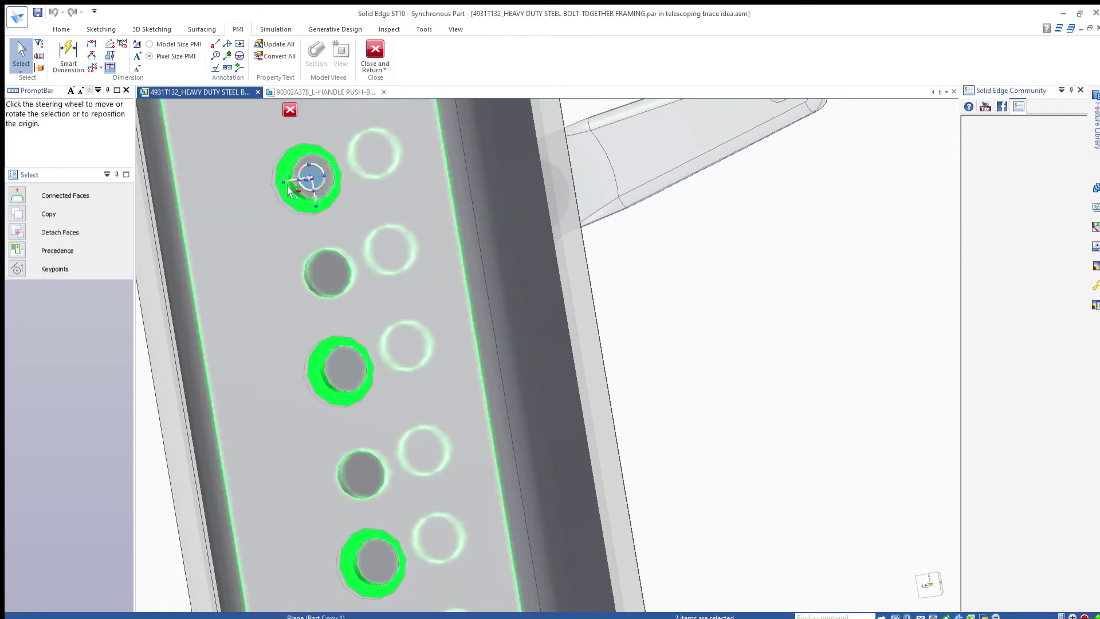
{"action": "key", "text": "Escape"}
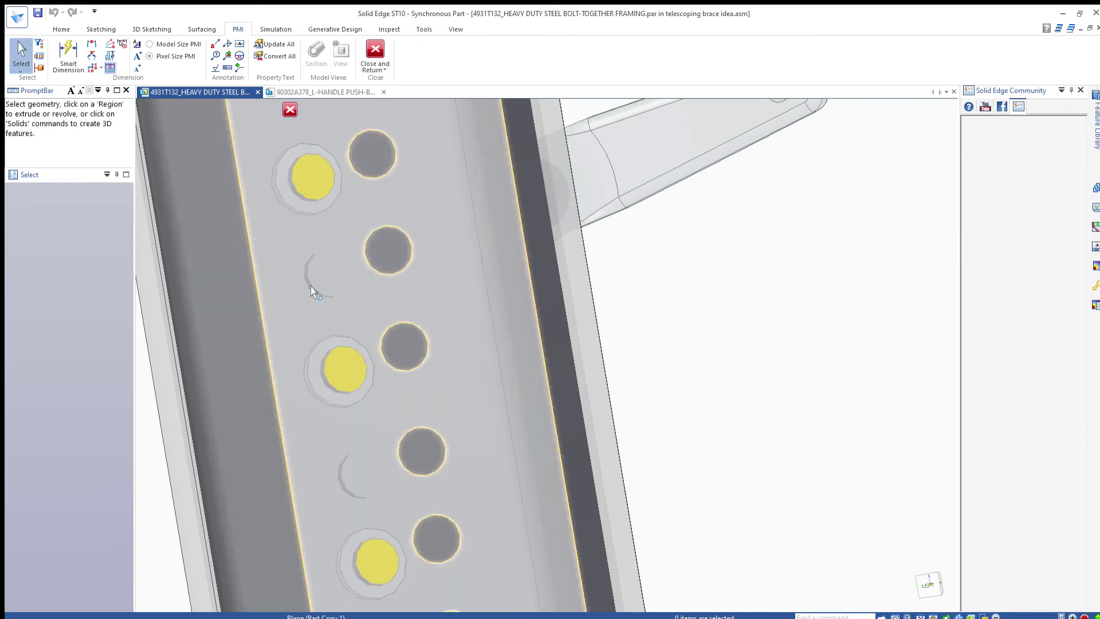
{"action": "scroll", "coordinate": [310, 291], "scroll_direction": "up", "scroll_amount": 3}
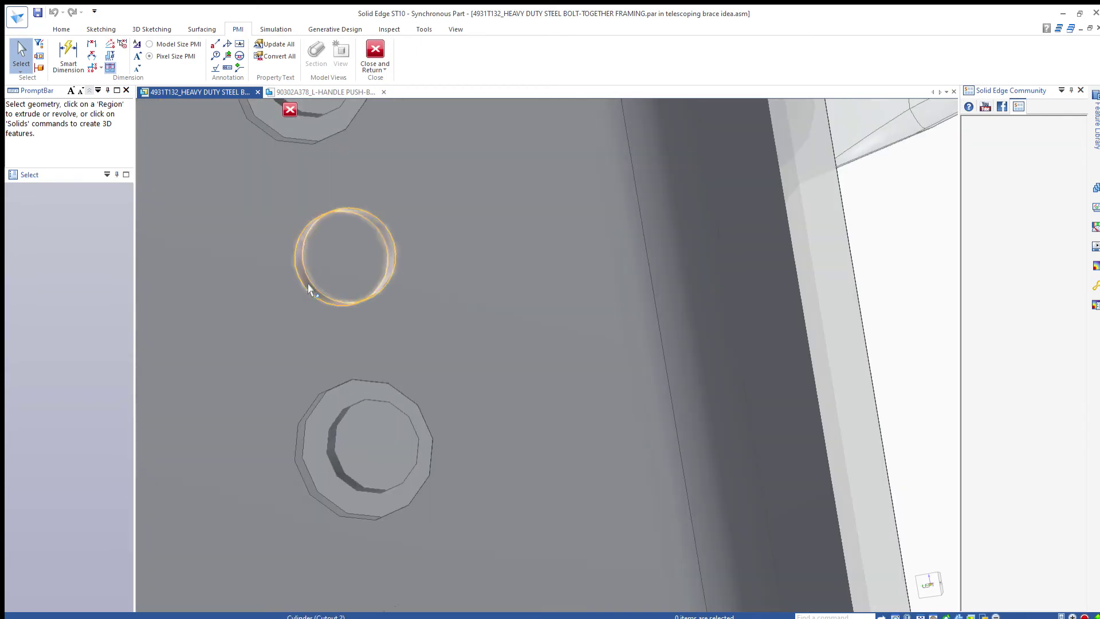
{"action": "left_click", "coordinate": [312, 286]}
{"action": "scroll", "coordinate": [381, 430], "scroll_direction": "down", "scroll_amount": 4}
{"action": "scroll", "coordinate": [383, 434], "scroll_direction": "down", "scroll_amount": 3}
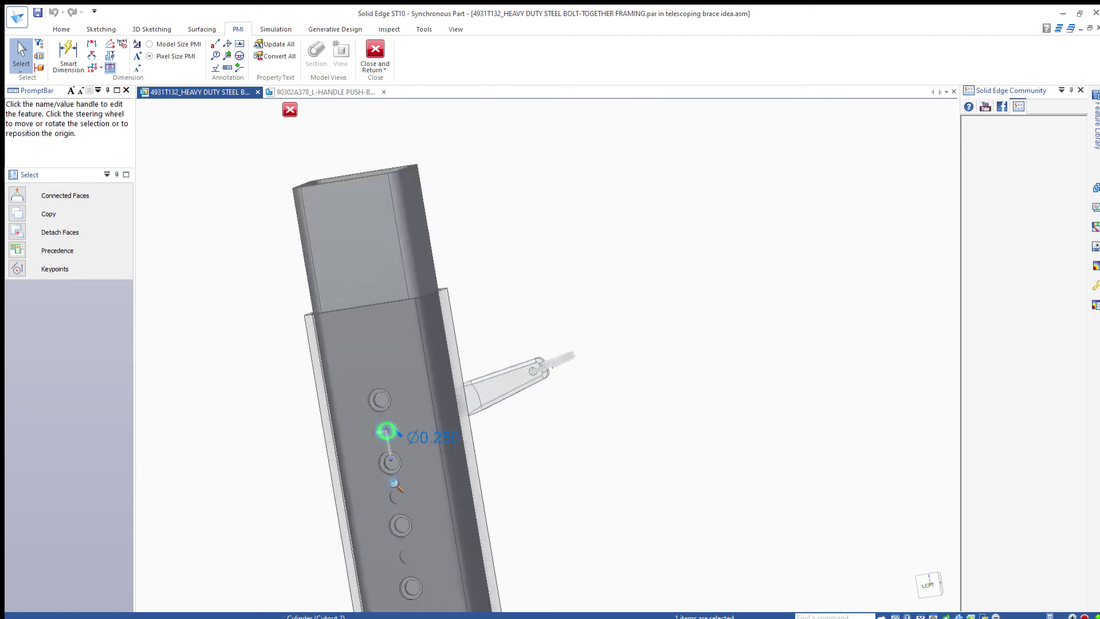
{"action": "scroll", "coordinate": [399, 573], "scroll_direction": "up", "scroll_amount": 5}
Step: Bring the middle hole into view, reselect the hole cutouts, and start Smart Dimension
{"action": "middle_click_drag", "start_coordinate": [399, 573], "coordinate": [374, 395], "text": "shift"}
{"action": "scroll", "coordinate": [374, 395], "scroll_direction": "up", "scroll_amount": 3}
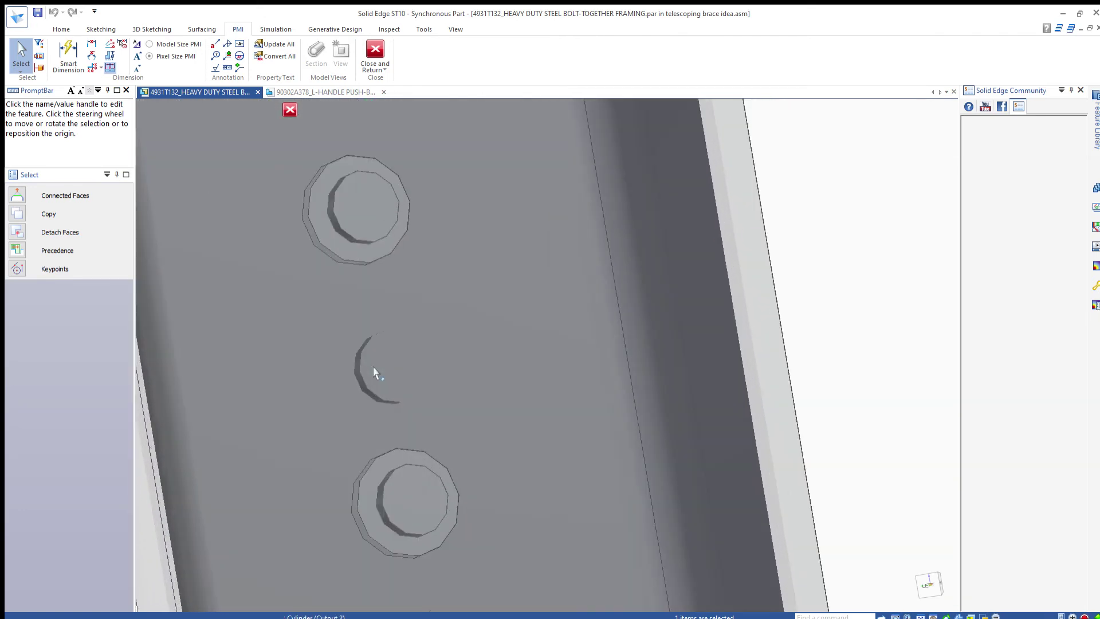
{"action": "scroll", "coordinate": [374, 396], "scroll_direction": "down", "scroll_amount": 4}
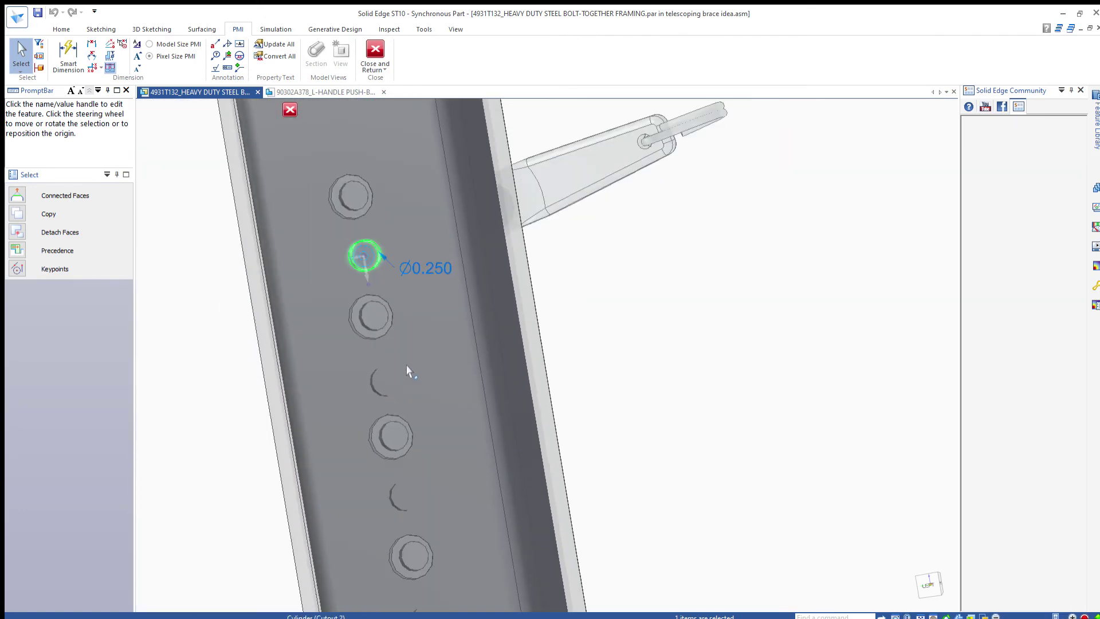
{"action": "key", "text": "Escape"}
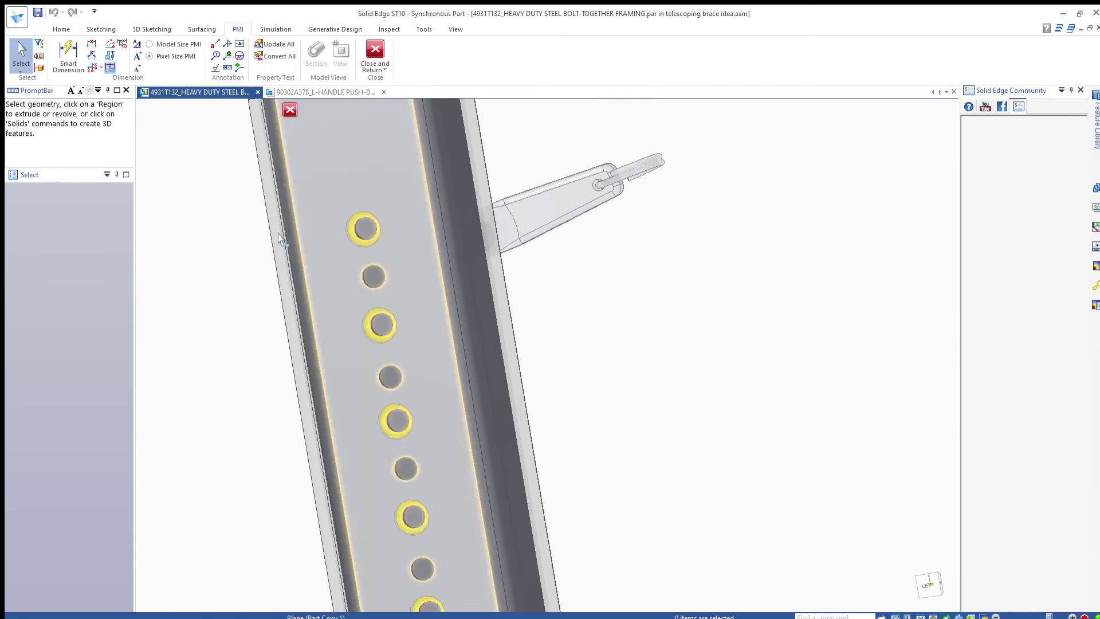
{"action": "key", "text": "ctrl+v"}
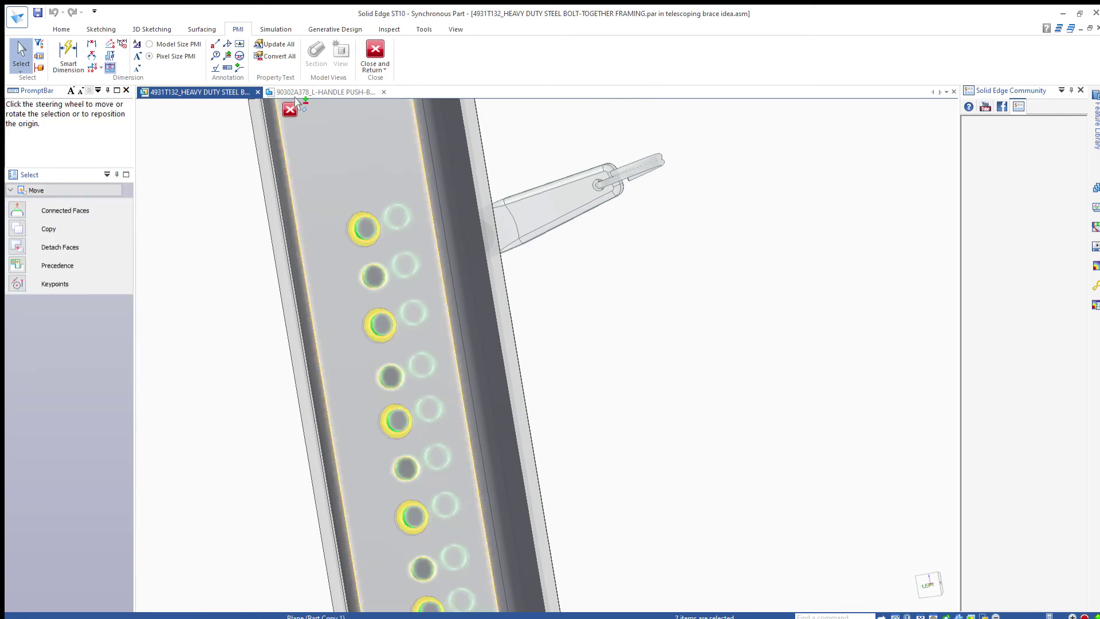
{"action": "left_click", "coordinate": [68, 53]}
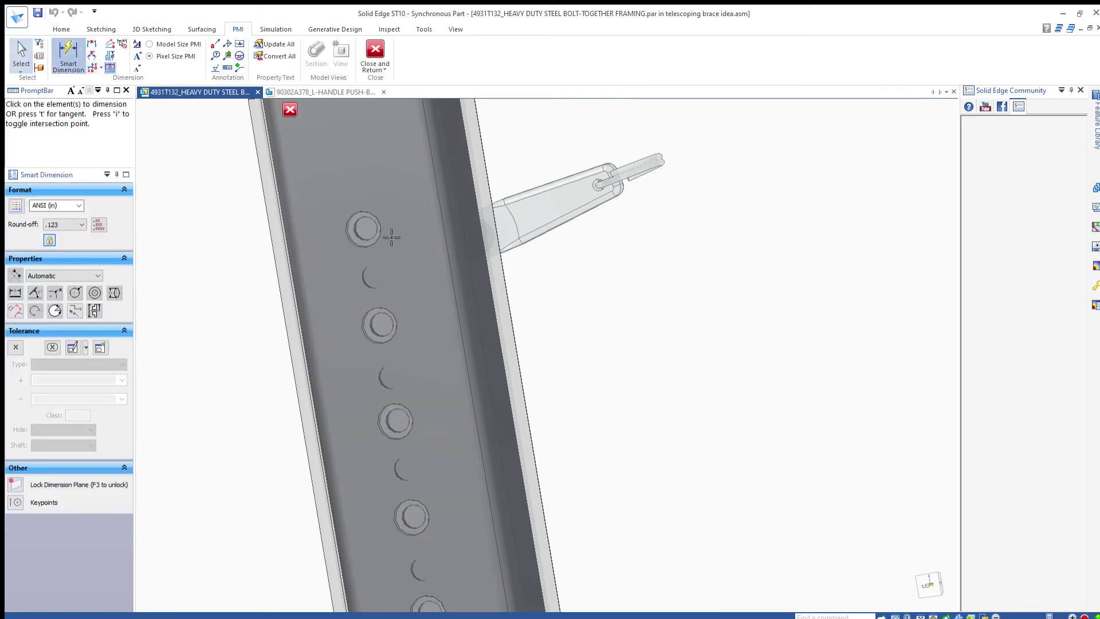
Step: Dimension the outer tube's top hole and change its diameter from 0.250 to 3/8
{"action": "left_click", "coordinate": [366, 228]}
{"action": "left_click", "coordinate": [557, 289]}
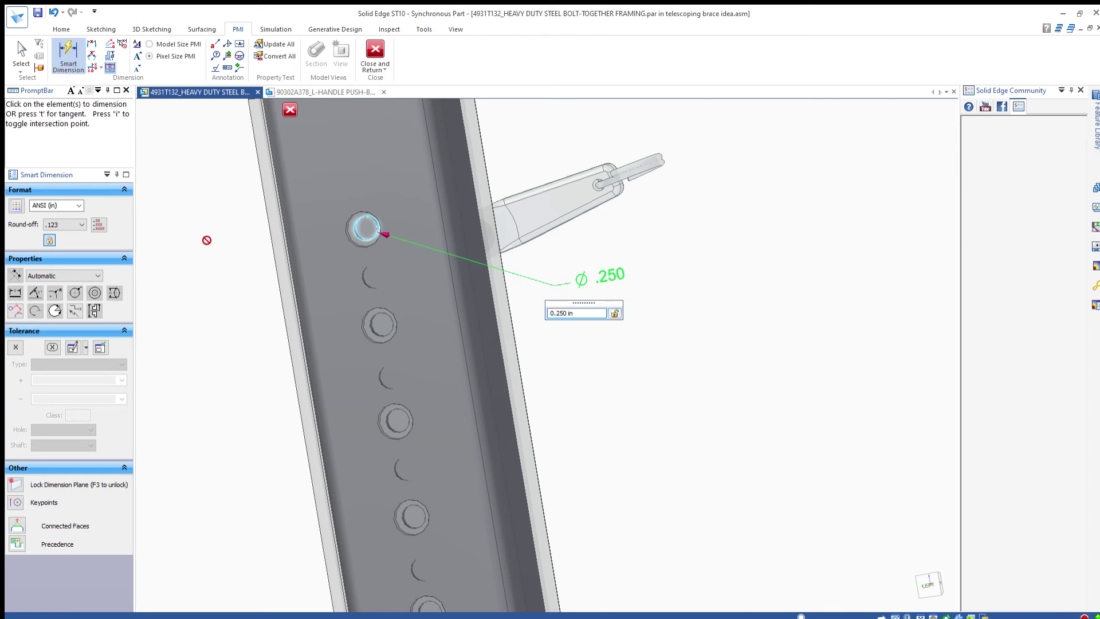
{"action": "key", "text": "Escape"}
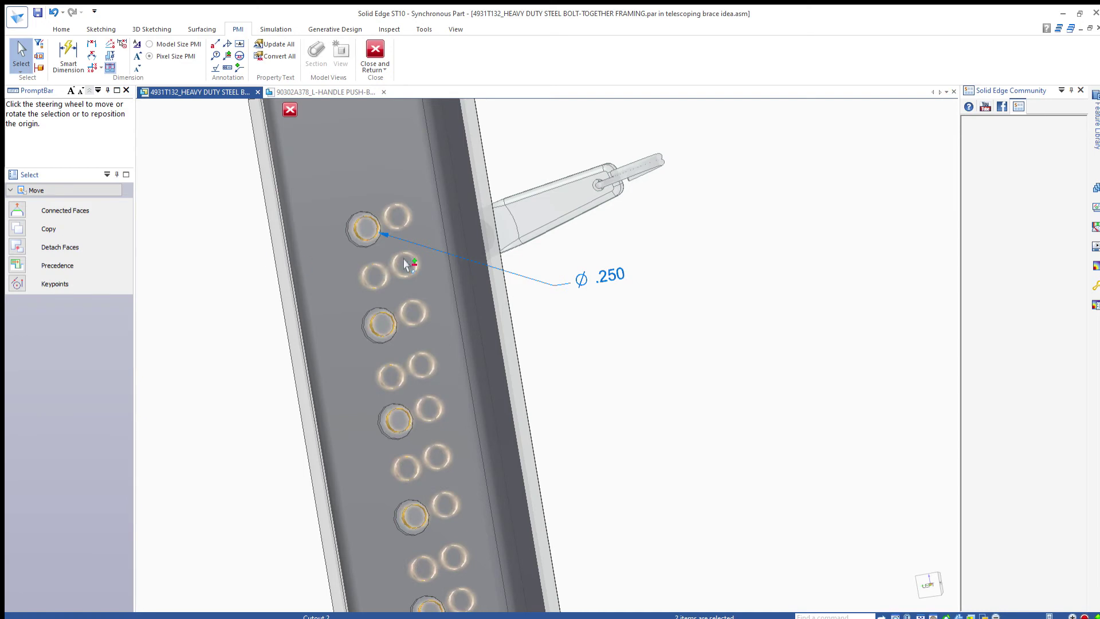
{"action": "left_click", "coordinate": [608, 275]}
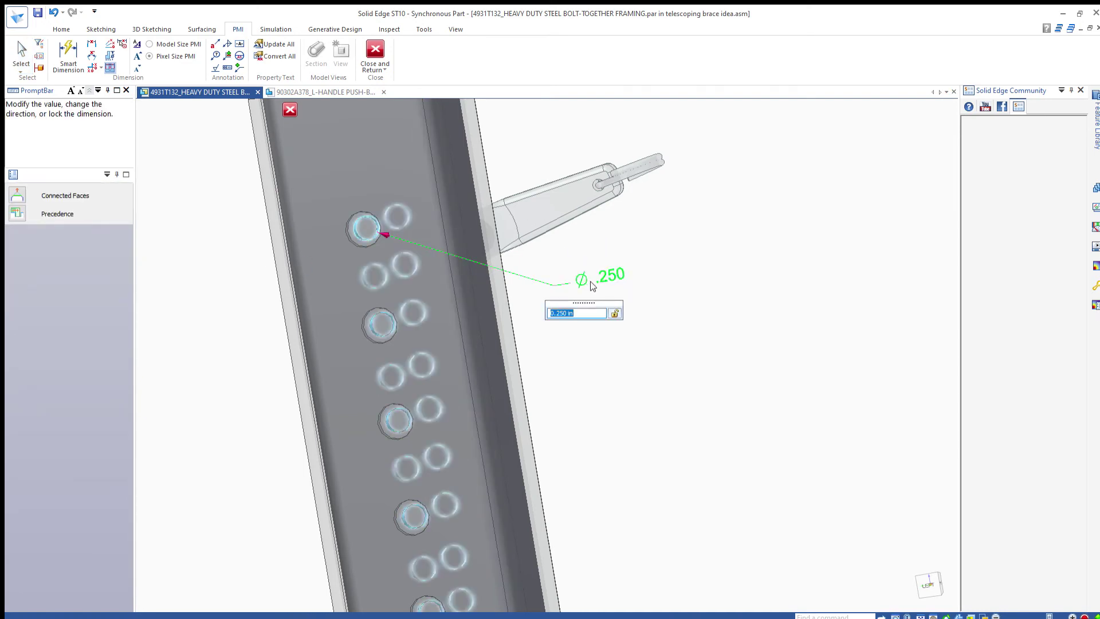
{"action": "type", "text": "3"}
{"action": "type", "text": "8"}
{"action": "key", "text": "Return"}
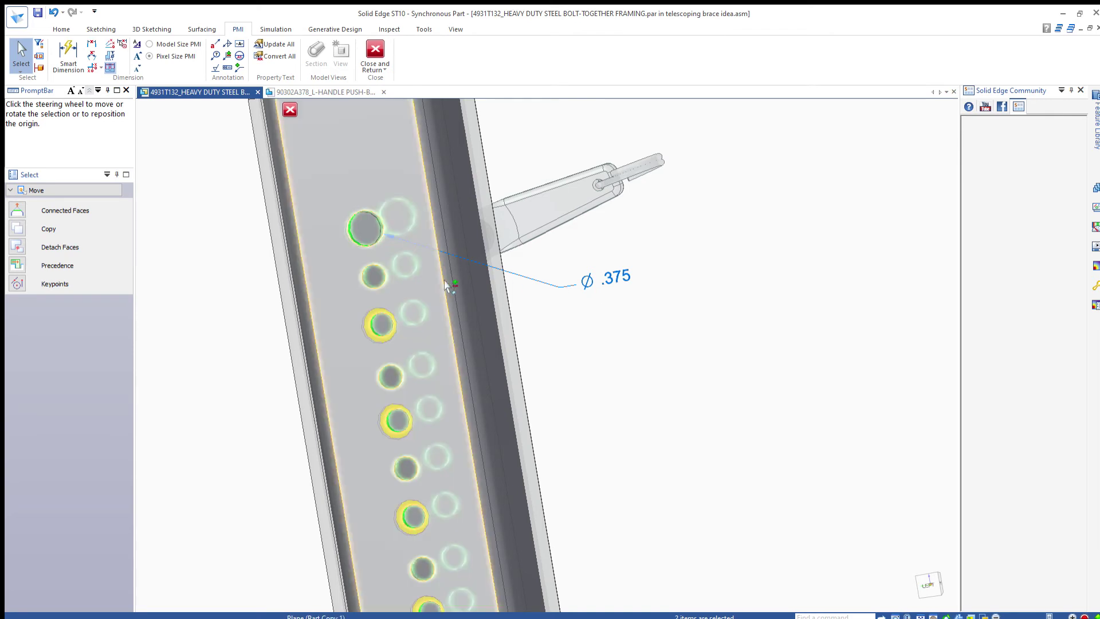
{"action": "left_click", "coordinate": [606, 277]}
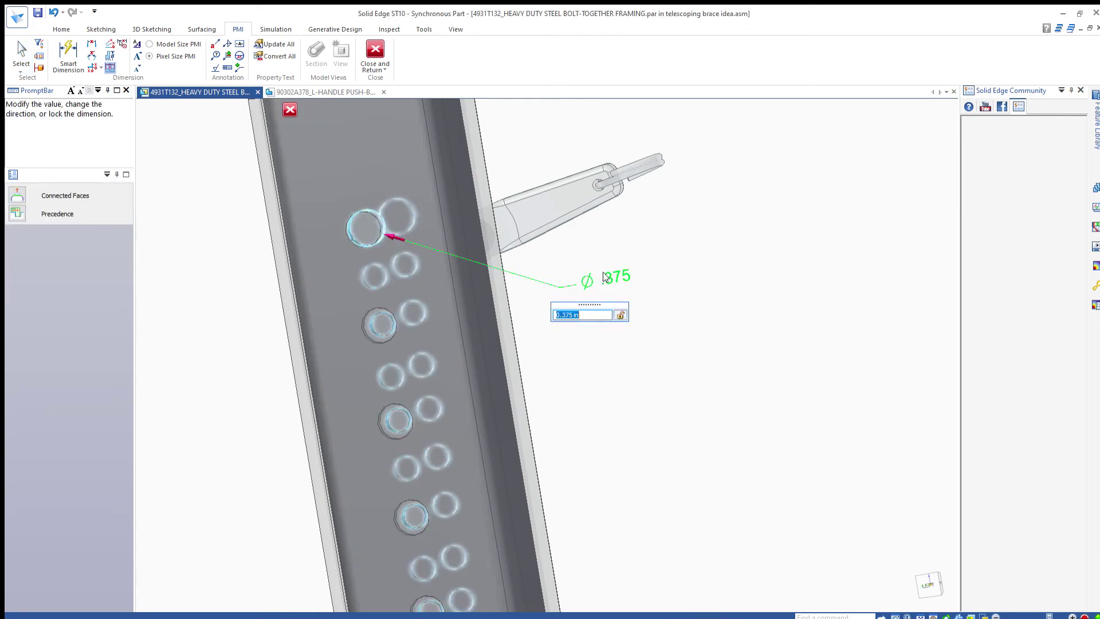
{"action": "type", "text": "3/8"}
{"action": "key", "text": "Return"}
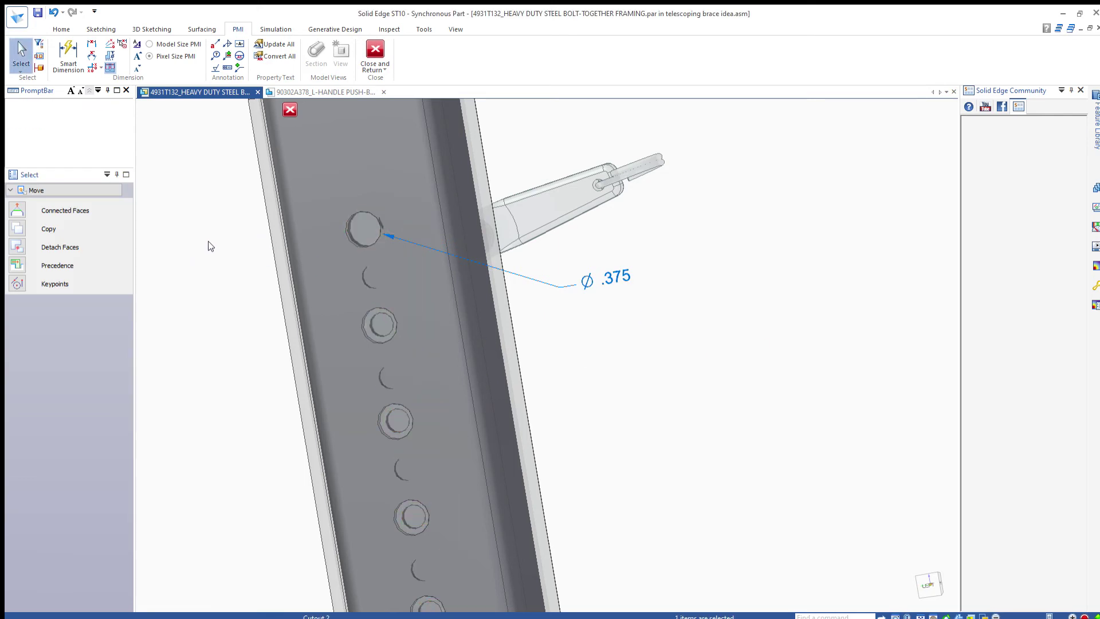
Step: Re-confirm the top hole's Ø .375 diameter value and clear the selection
{"action": "key", "text": "Escape"}
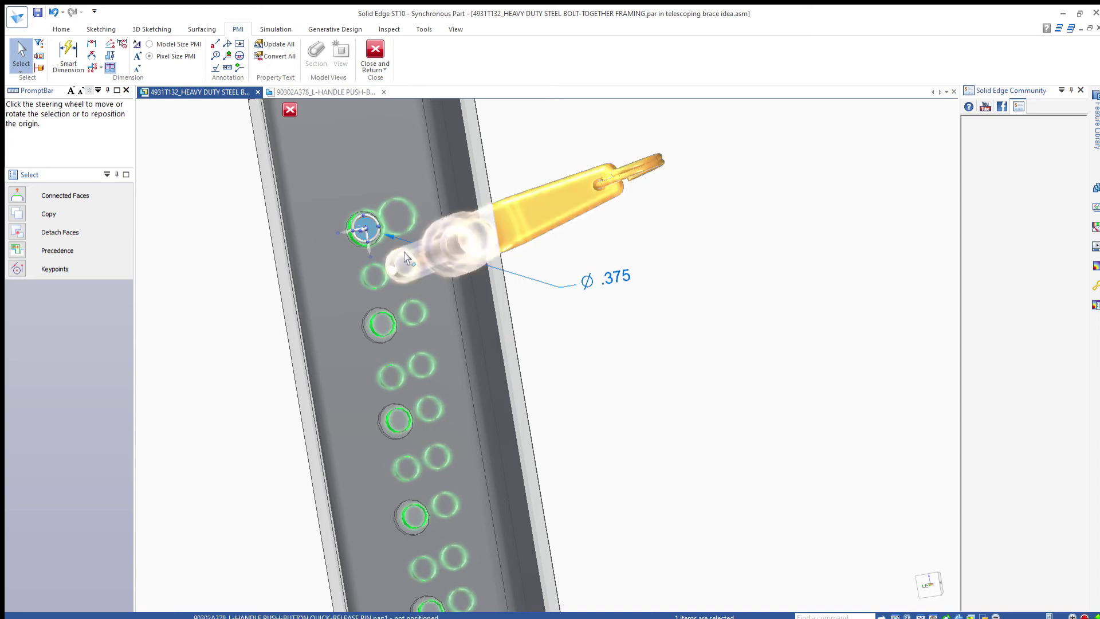
{"action": "left_click", "coordinate": [614, 278]}
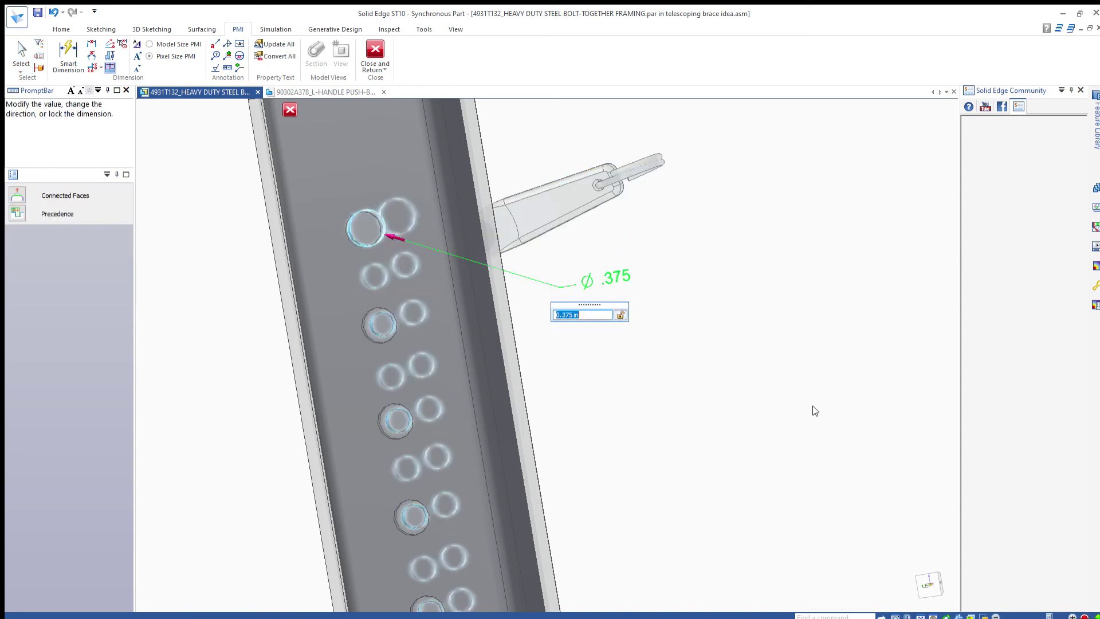
{"action": "left_click", "coordinate": [597, 318]}
{"action": "key", "text": "Return"}
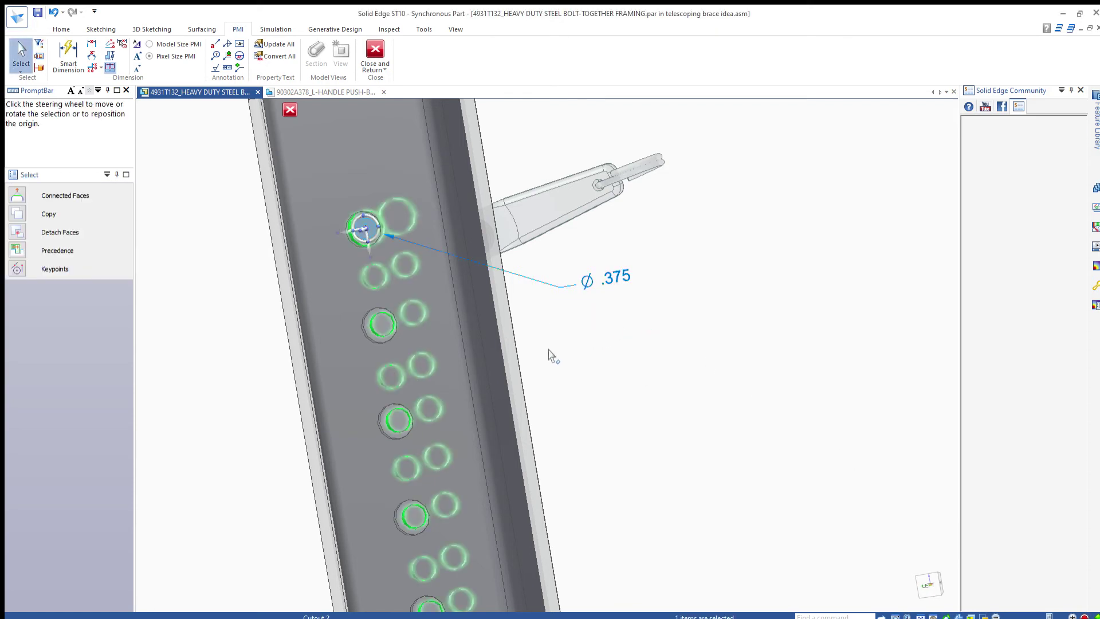
{"action": "key", "text": "Escape"}
{"action": "scroll", "coordinate": [352, 272], "scroll_direction": "up", "scroll_amount": 2}
{"action": "scroll", "coordinate": [352, 272], "scroll_direction": "up", "scroll_amount": 2}
{"action": "scroll", "coordinate": [367, 292], "scroll_direction": "up", "scroll_amount": 2}
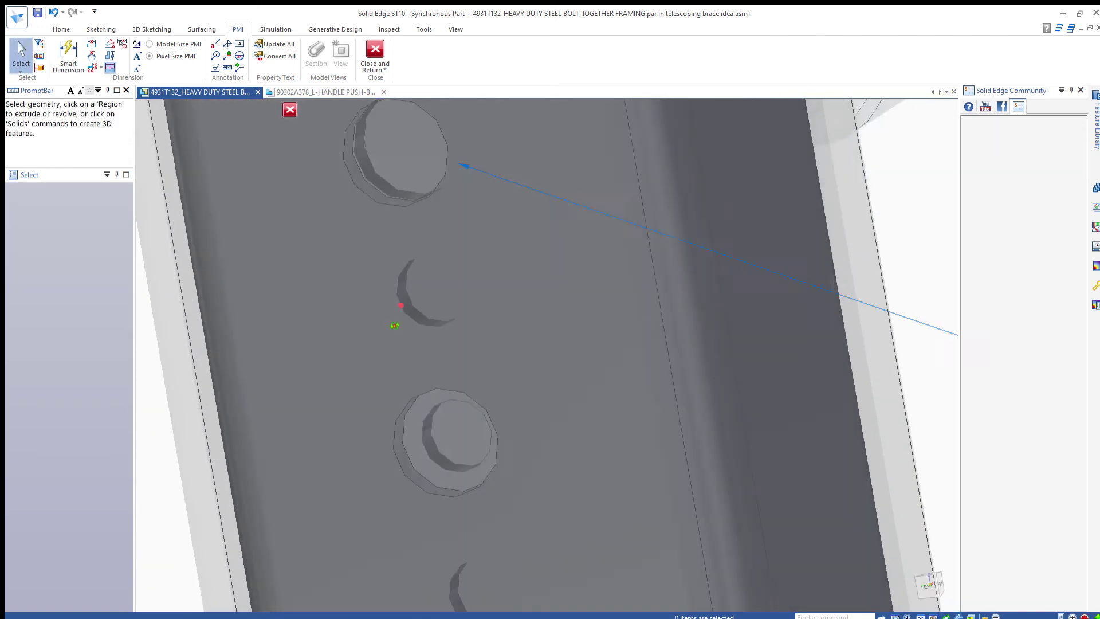
{"action": "scroll", "coordinate": [395, 326], "scroll_direction": "down", "scroll_amount": 2}
{"action": "scroll", "coordinate": [397, 334], "scroll_direction": "down", "scroll_amount": 2}
{"action": "scroll", "coordinate": [450, 319], "scroll_direction": "down", "scroll_amount": 2}
{"action": "scroll", "coordinate": [332, 279], "scroll_direction": "up", "scroll_amount": 2}
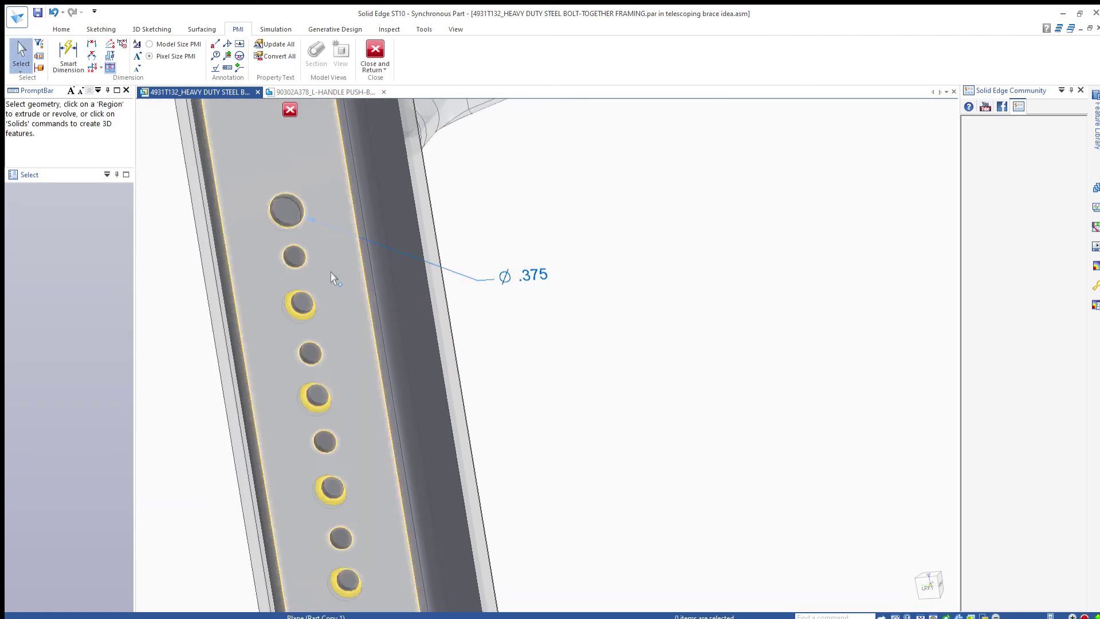
Step: Dimension the second hole, discarding a stray 1.046 distance, and resize it to .375
{"action": "left_click", "coordinate": [284, 211]}
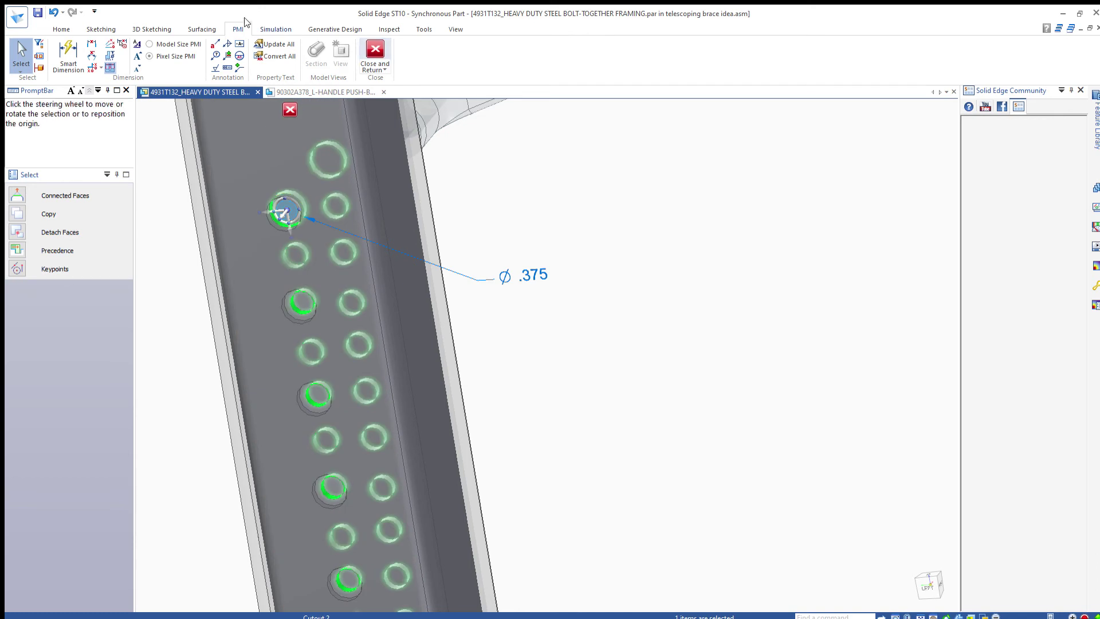
{"action": "left_click", "coordinate": [68, 54]}
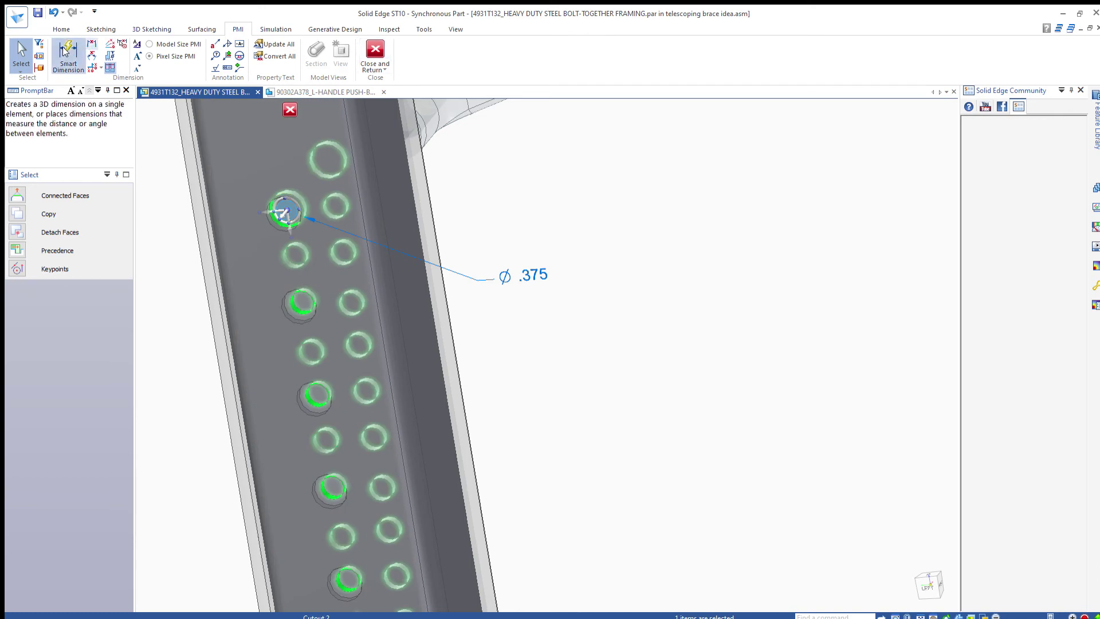
{"action": "left_click", "coordinate": [307, 267]}
{"action": "left_click", "coordinate": [312, 351]}
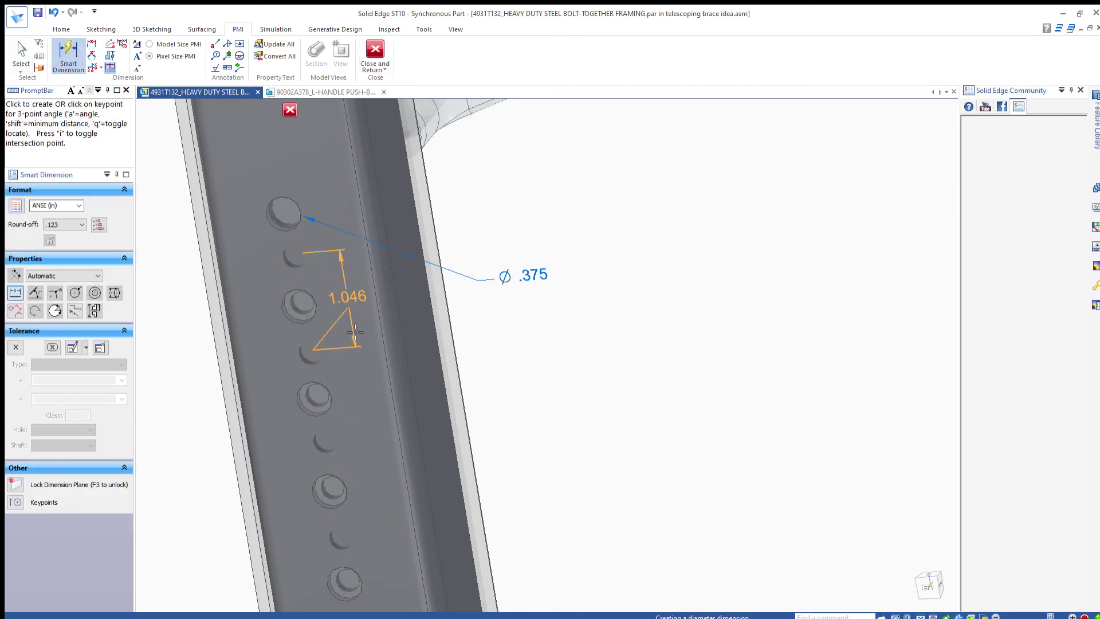
{"action": "right_click", "coordinate": [454, 307]}
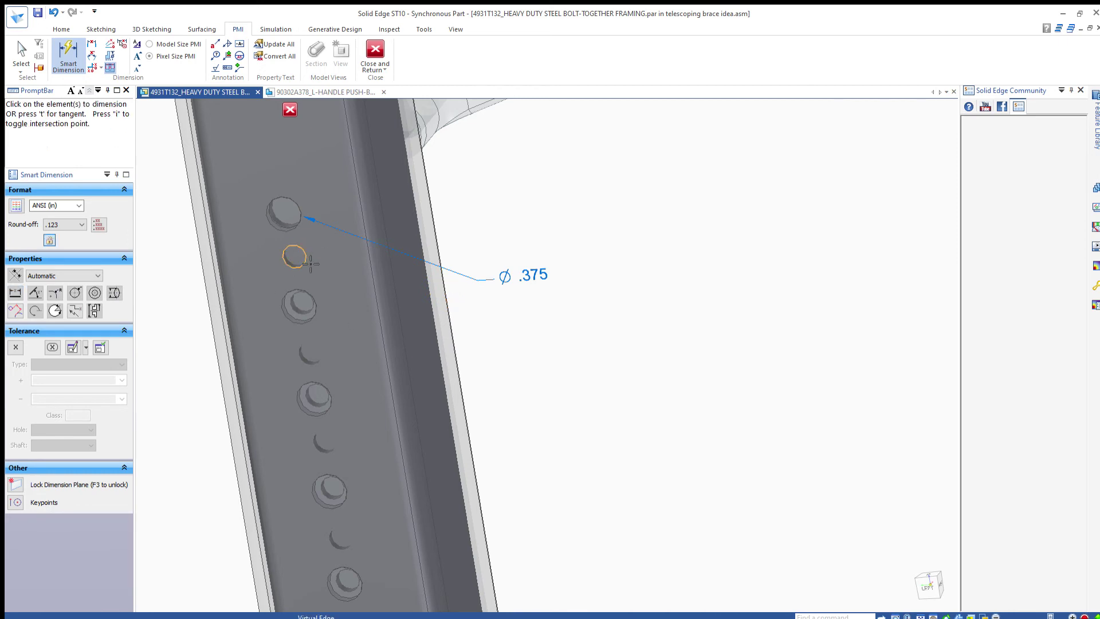
{"action": "left_click", "coordinate": [298, 260]}
{"action": "left_click", "coordinate": [498, 350]}
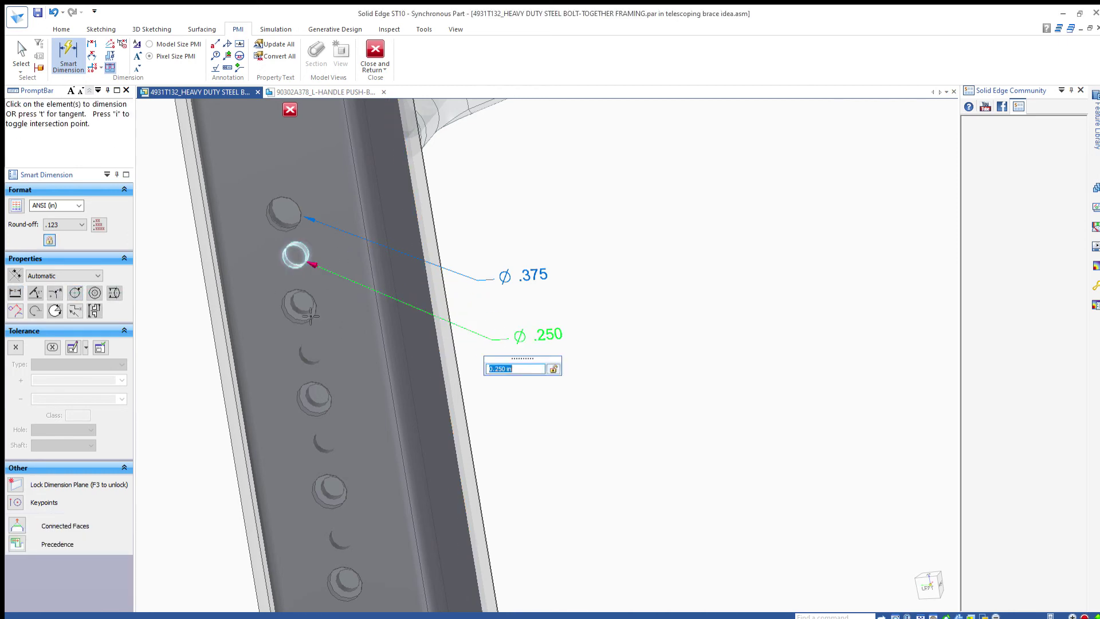
{"action": "type", "text": ".37"}
{"action": "type", "text": "5"}
{"action": "key", "text": "Return"}
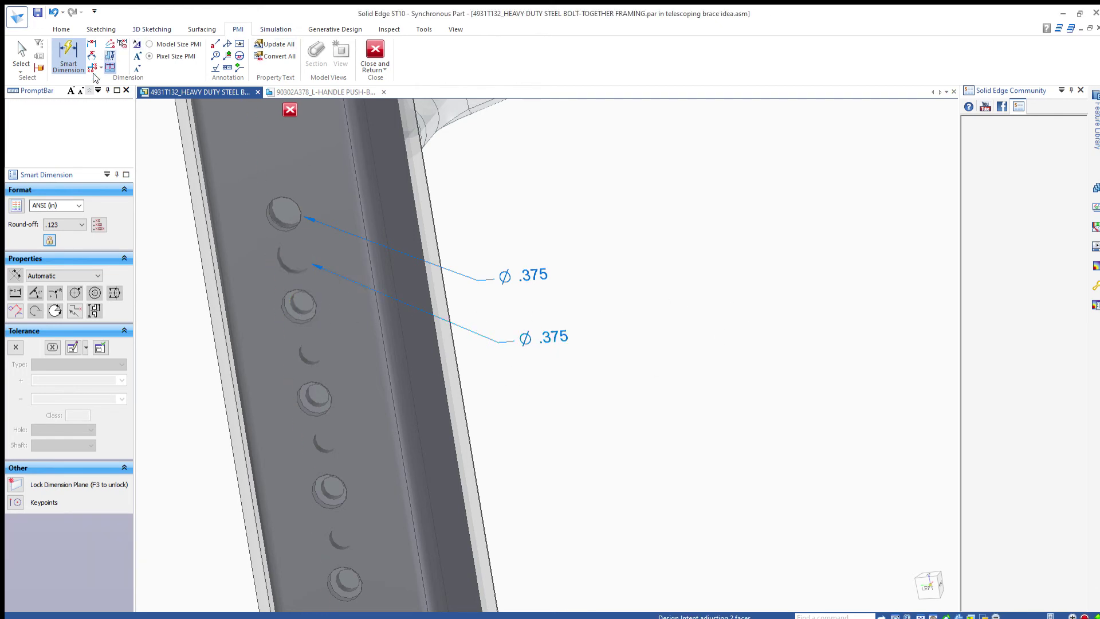
Step: Give the third, fourth and fifth holes diameter callouts set to 3/8
{"action": "left_click", "coordinate": [68, 55]}
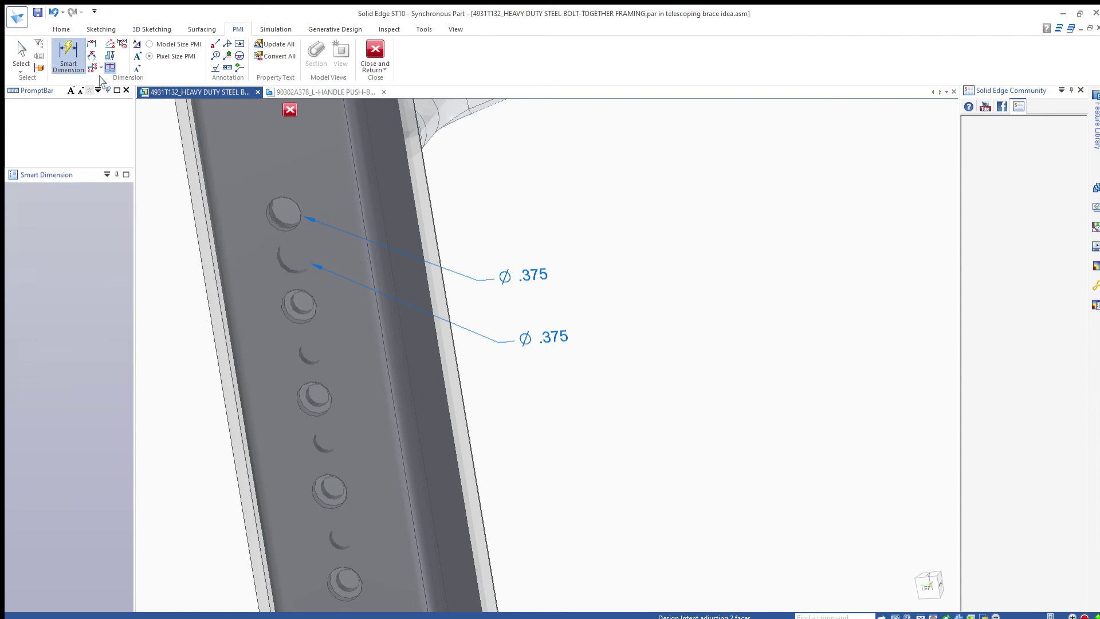
{"action": "left_click", "coordinate": [307, 314]}
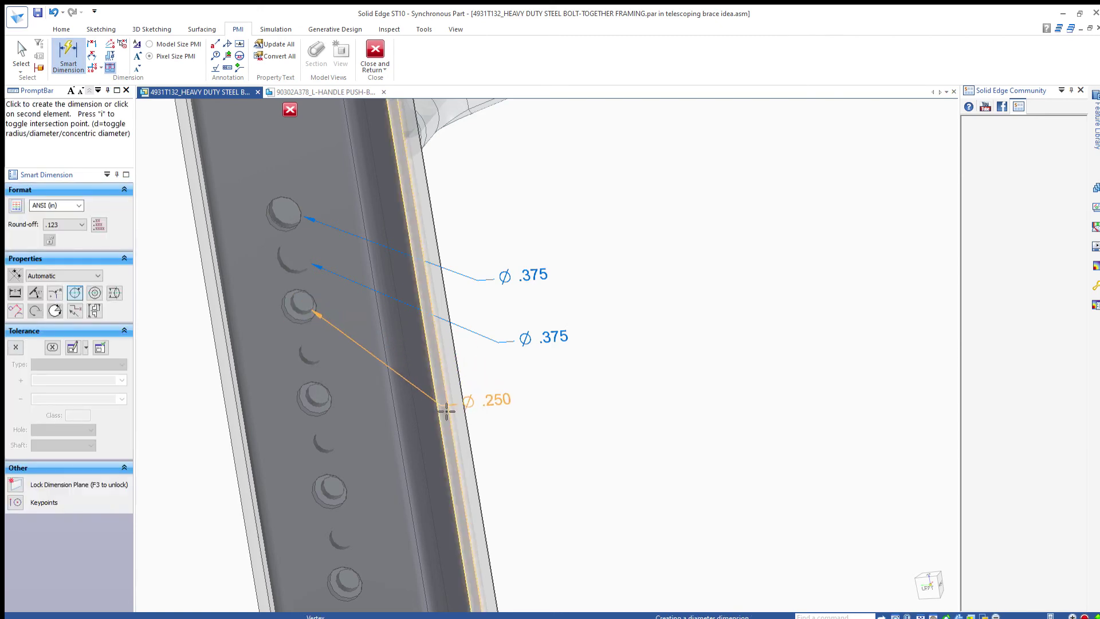
{"action": "left_click", "coordinate": [500, 417]}
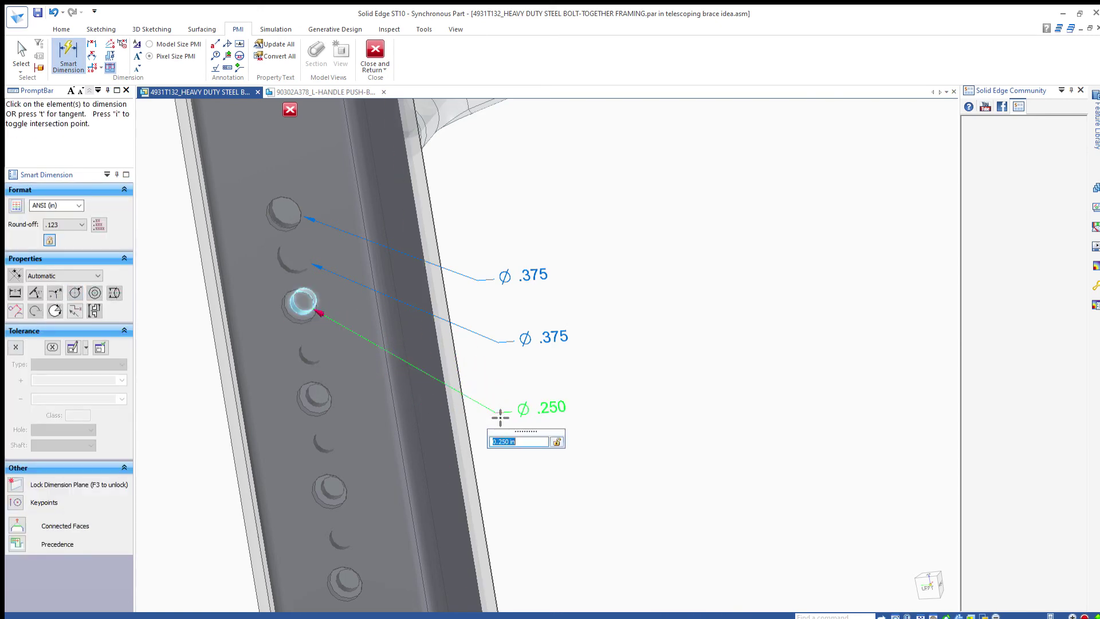
{"action": "type", "text": ".375"}
{"action": "key", "text": "Return"}
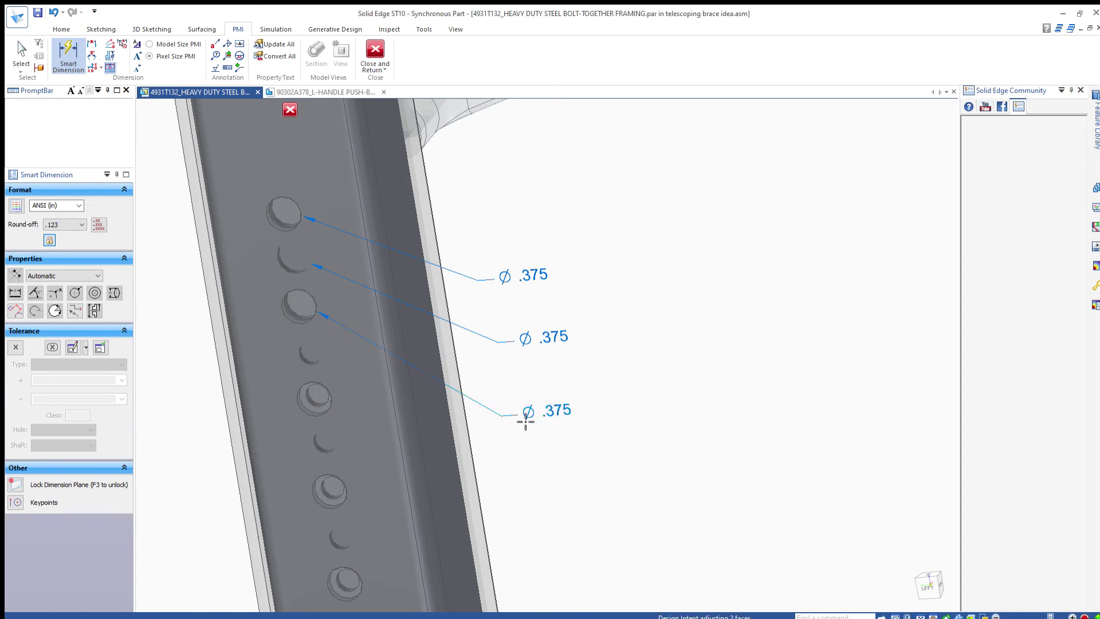
{"action": "left_click", "coordinate": [315, 366]}
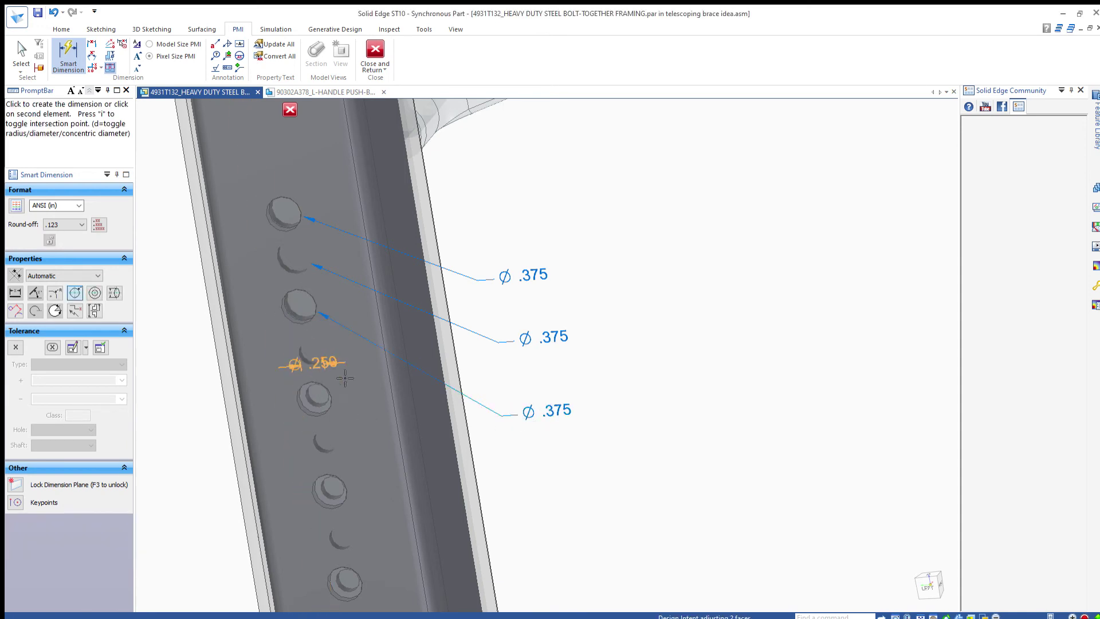
{"action": "left_click", "coordinate": [507, 467]}
{"action": "type", "text": "3/"}
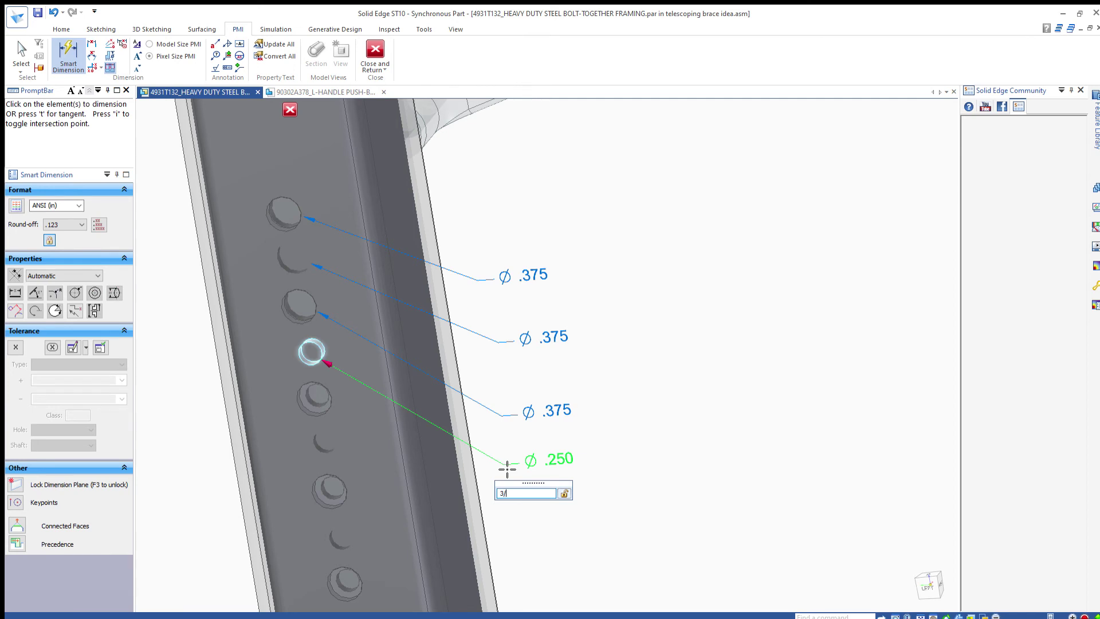
{"action": "type", "text": "8"}
{"action": "key", "text": "Return"}
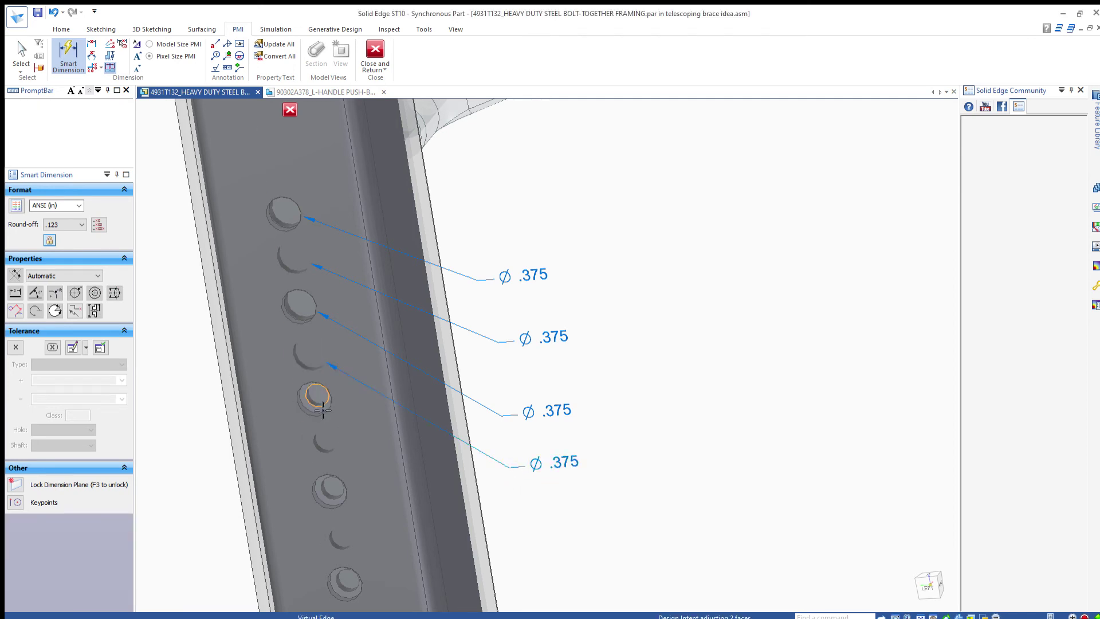
{"action": "left_click", "coordinate": [323, 409]}
{"action": "left_click", "coordinate": [513, 523]}
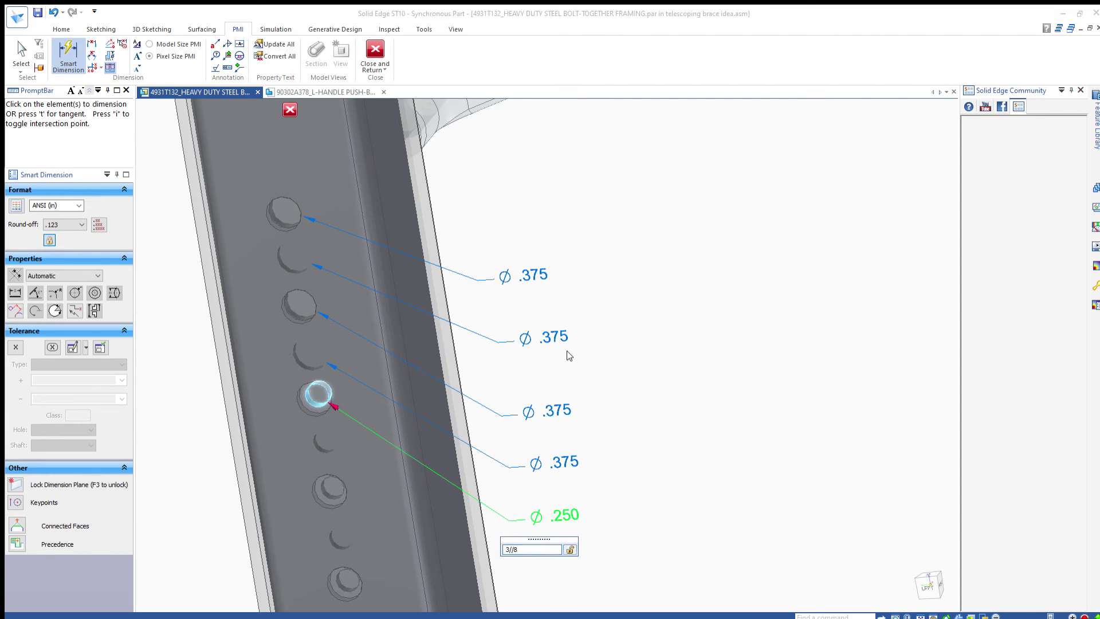
{"action": "type", "text": "13"}
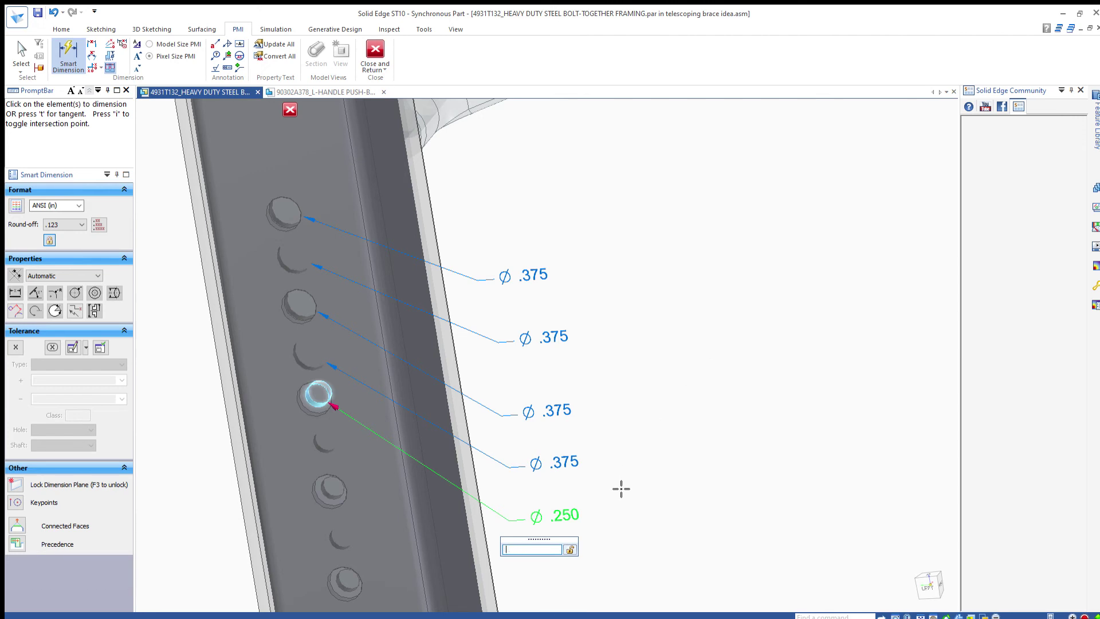
{"action": "type", "text": "8"}
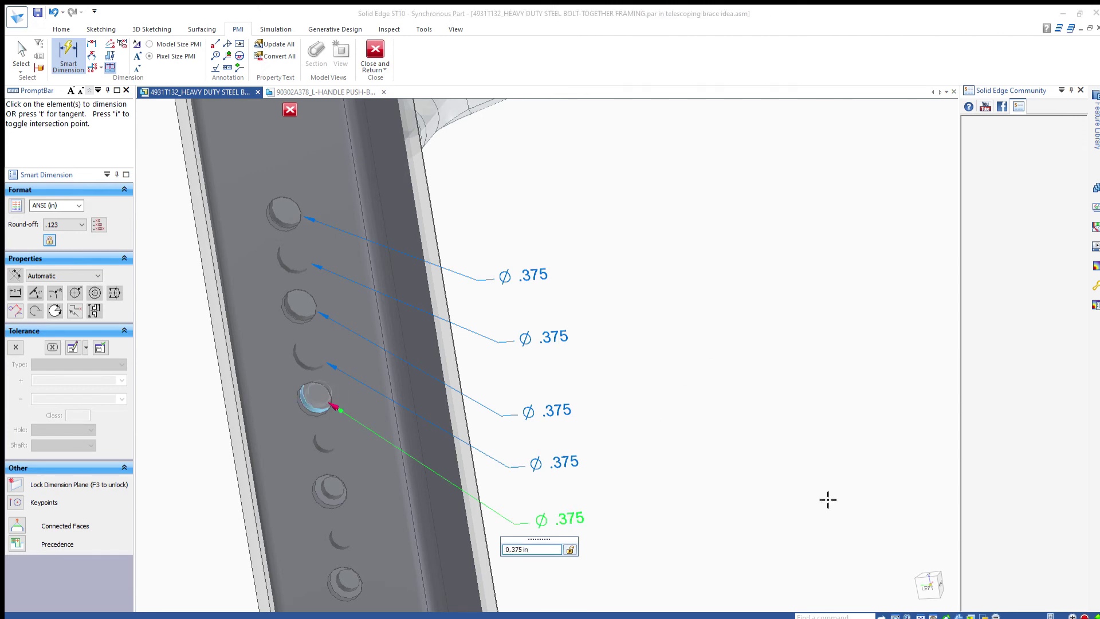
{"action": "key", "text": "Return"}
Step: End dimensioning, review the Ø .375 holes, then orbit from the right view to the opposite wall
{"action": "scroll", "coordinate": [355, 461], "scroll_direction": "down", "scroll_amount": 2}
{"action": "scroll", "coordinate": [358, 435], "scroll_direction": "down", "scroll_amount": 2}
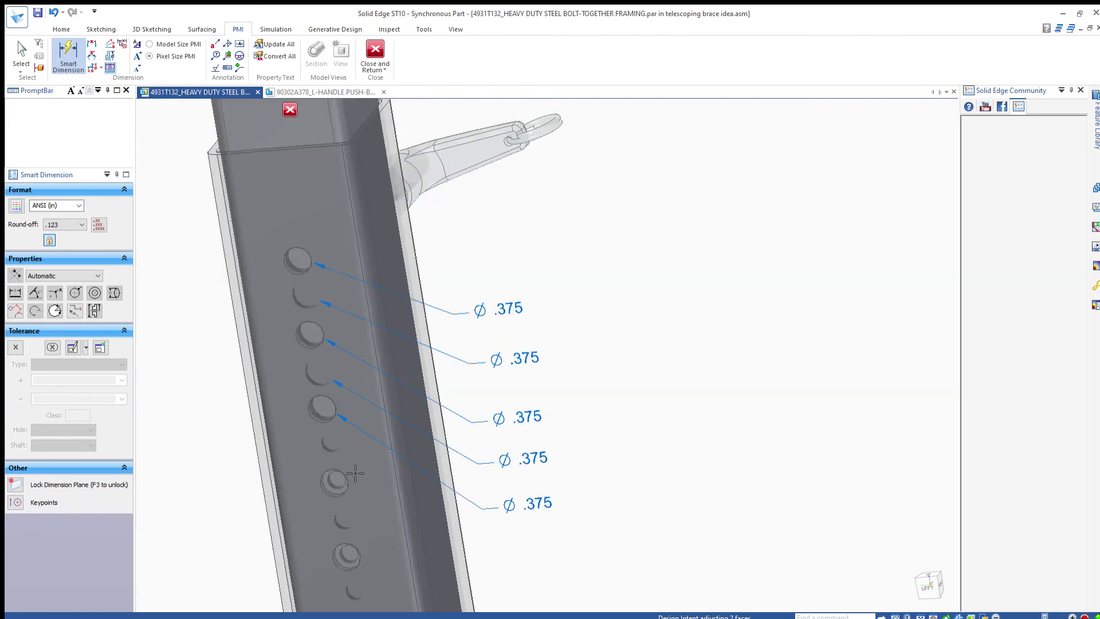
{"action": "scroll", "coordinate": [367, 373], "scroll_direction": "up", "scroll_amount": 2}
{"action": "scroll", "coordinate": [368, 356], "scroll_direction": "up", "scroll_amount": 2}
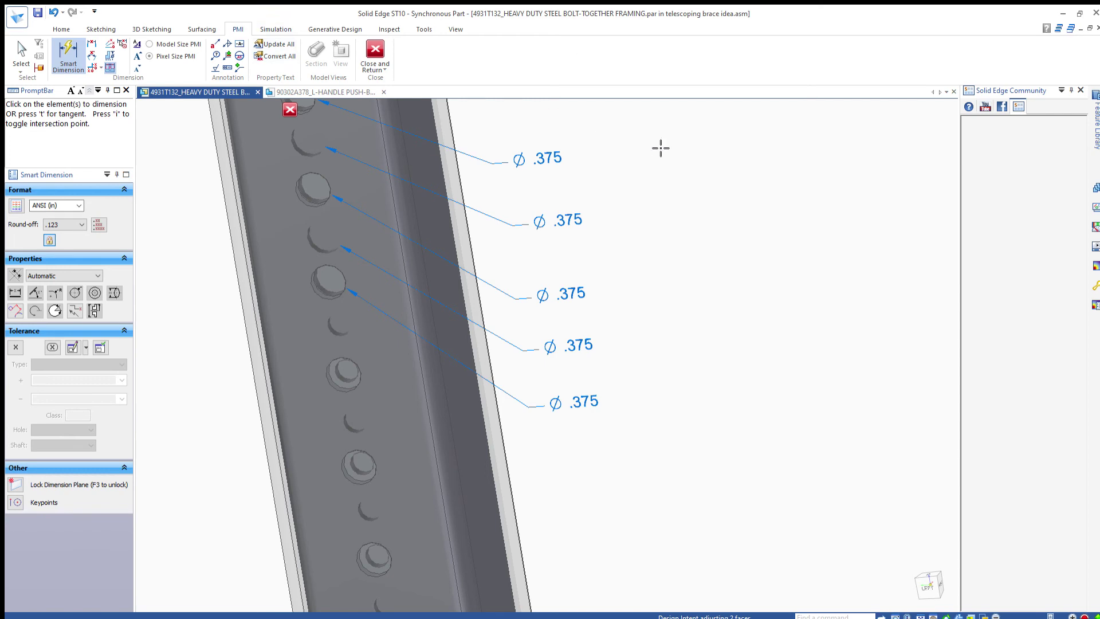
{"action": "key", "text": "Escape"}
{"action": "scroll", "coordinate": [441, 275], "scroll_direction": "up", "scroll_amount": 2}
{"action": "scroll", "coordinate": [444, 280], "scroll_direction": "down", "scroll_amount": 2}
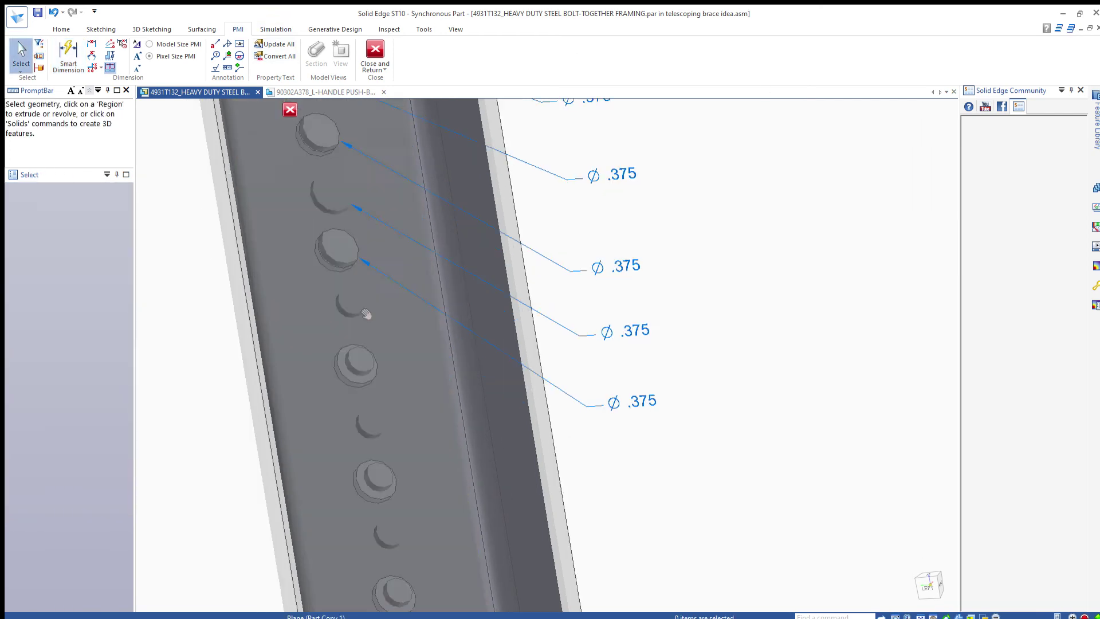
{"action": "scroll", "coordinate": [449, 287], "scroll_direction": "up", "scroll_amount": 1}
{"action": "key", "text": "ctrl+r"}
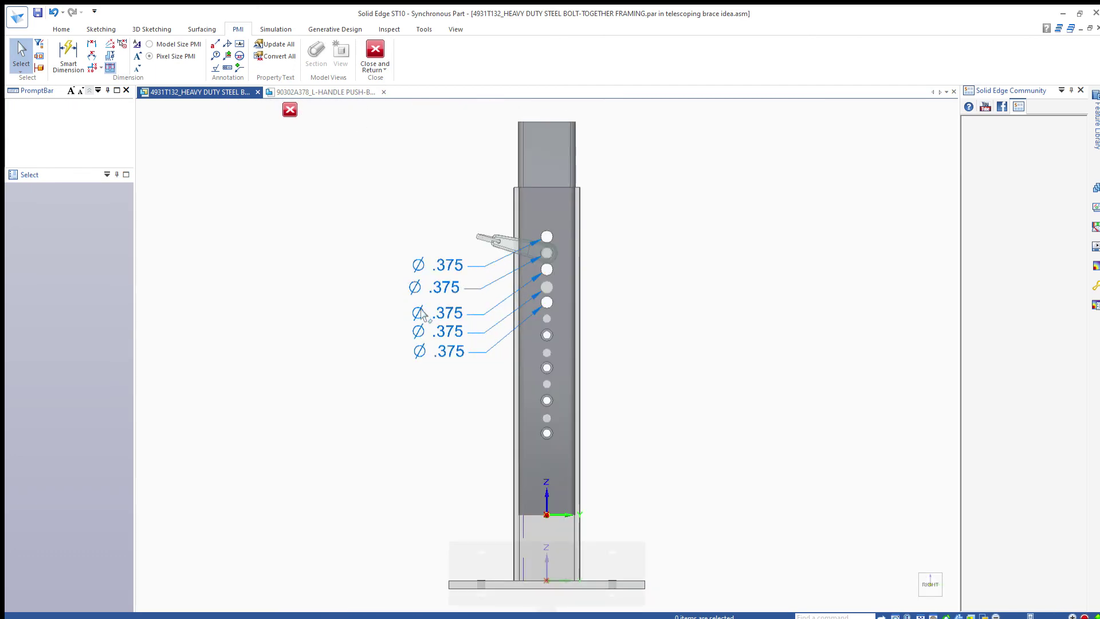
{"action": "scroll", "coordinate": [573, 355], "scroll_direction": "up", "scroll_amount": 4}
{"action": "mouse_move", "coordinate": [482, 263]}
{"action": "middle_mouse_down"}
{"action": "mouse_move", "coordinate": [447, 300]}
{"action": "mouse_move", "coordinate": [277, 258]}
{"action": "mouse_move", "coordinate": [191, 285]}
{"action": "mouse_move", "coordinate": [290, 282]}
{"action": "mouse_move", "coordinate": [466, 319]}
{"action": "mouse_move", "coordinate": [535, 317]}
{"action": "mouse_move", "coordinate": [550, 331]}
{"action": "mouse_move", "coordinate": [473, 269]}
{"action": "middle_mouse_up"}
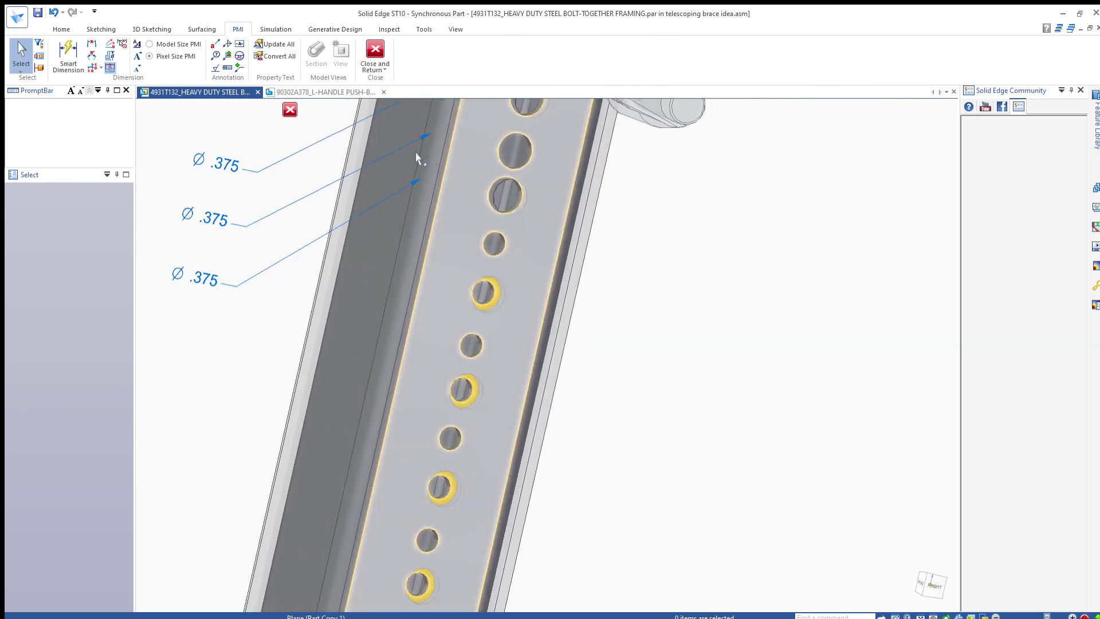
Step: Resize the first two .250 holes on this wall to 3/8 with diameter callouts
{"action": "left_click", "coordinate": [70, 55]}
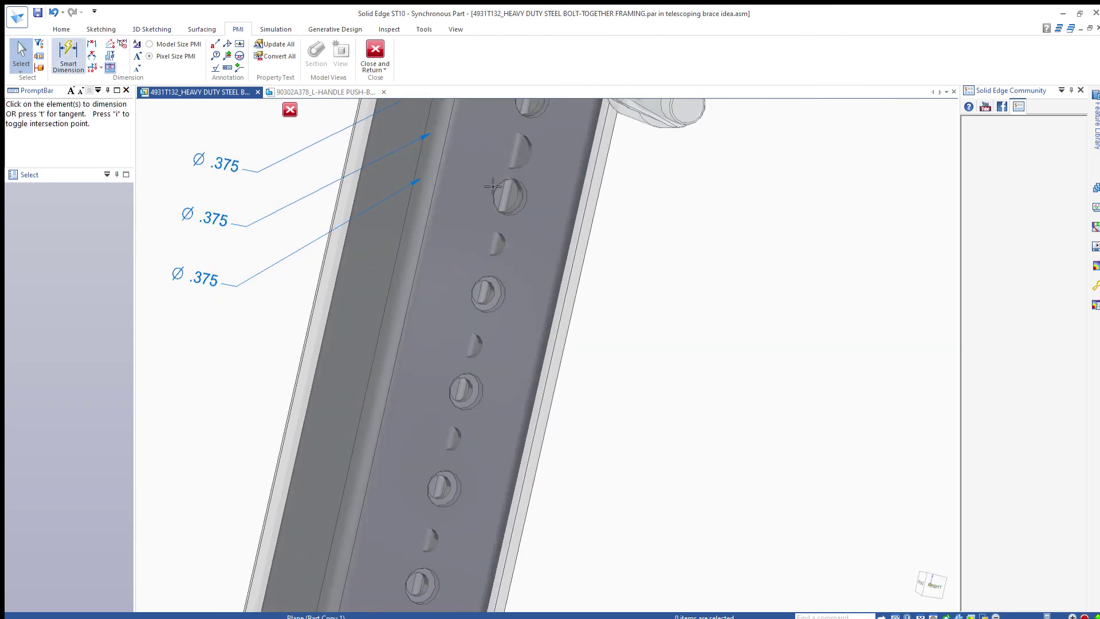
{"action": "left_click", "coordinate": [495, 244]}
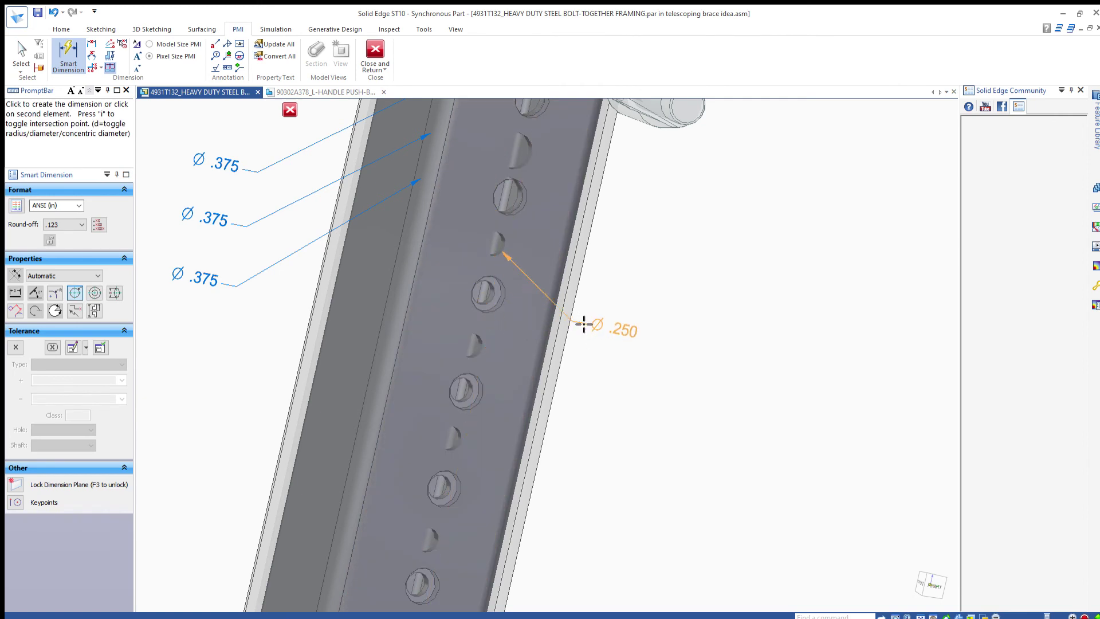
{"action": "left_click", "coordinate": [628, 312]}
{"action": "type", "text": "3/8"}
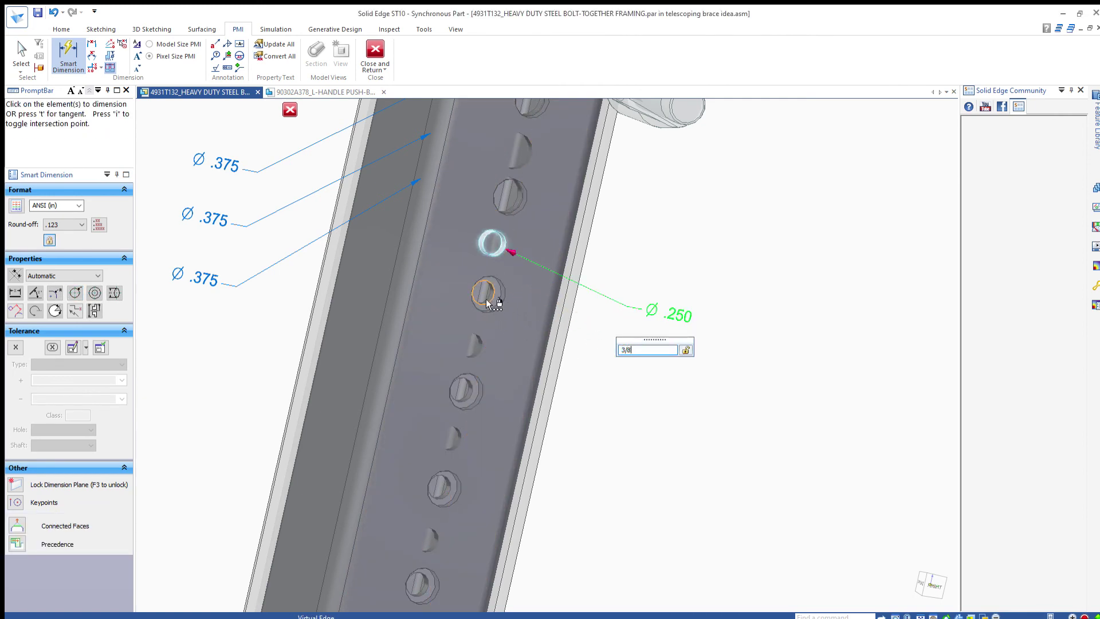
{"action": "key", "text": "Return"}
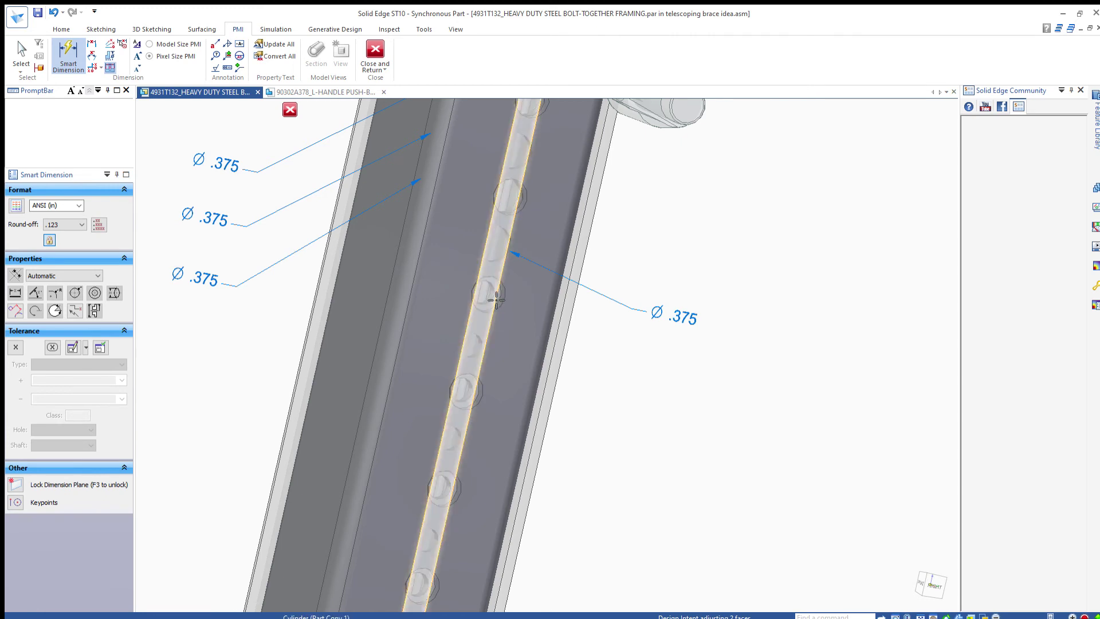
{"action": "scroll", "coordinate": [498, 299], "scroll_direction": "up", "scroll_amount": 2}
{"action": "scroll", "coordinate": [498, 299], "scroll_direction": "up", "scroll_amount": 1}
{"action": "scroll", "coordinate": [498, 299], "scroll_direction": "up", "scroll_amount": 1}
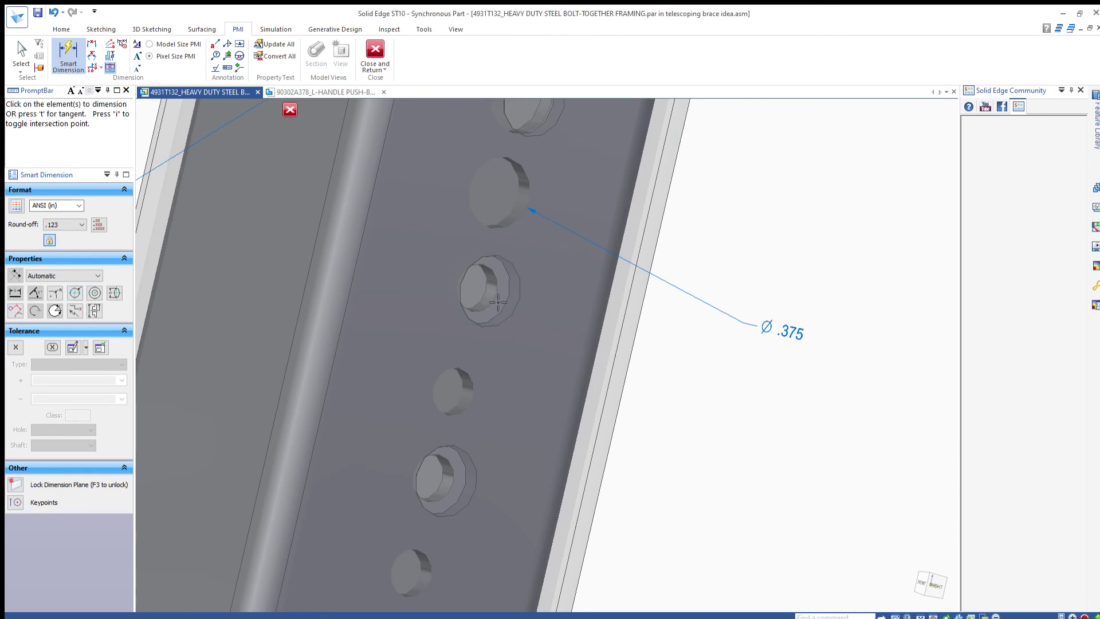
{"action": "left_click", "coordinate": [498, 302]}
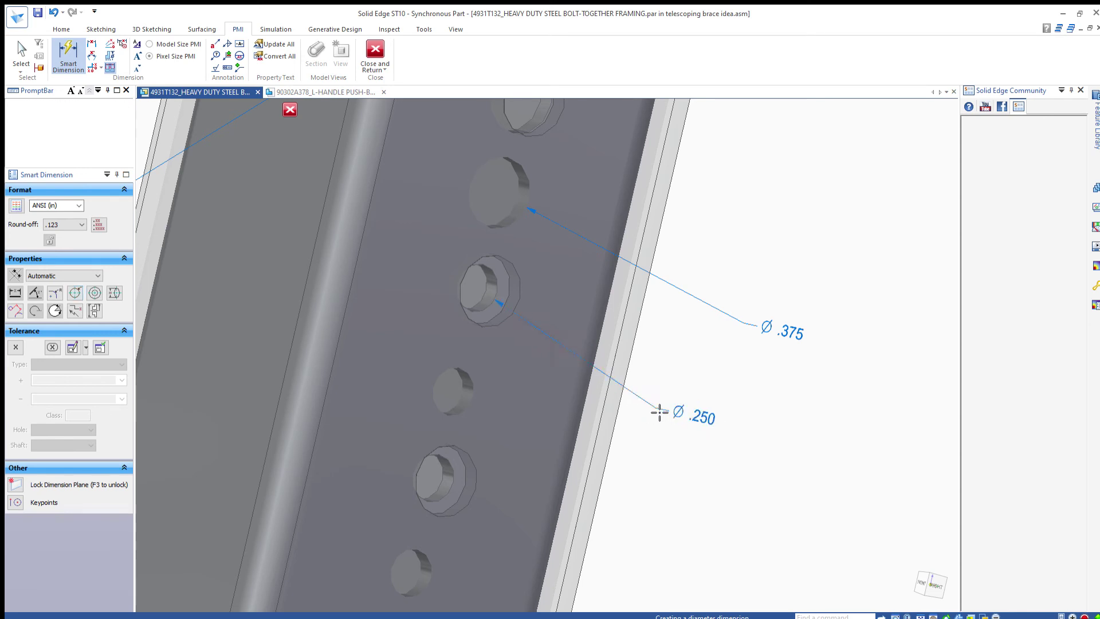
{"action": "left_click", "coordinate": [660, 413]}
{"action": "type", "text": "3/8"}
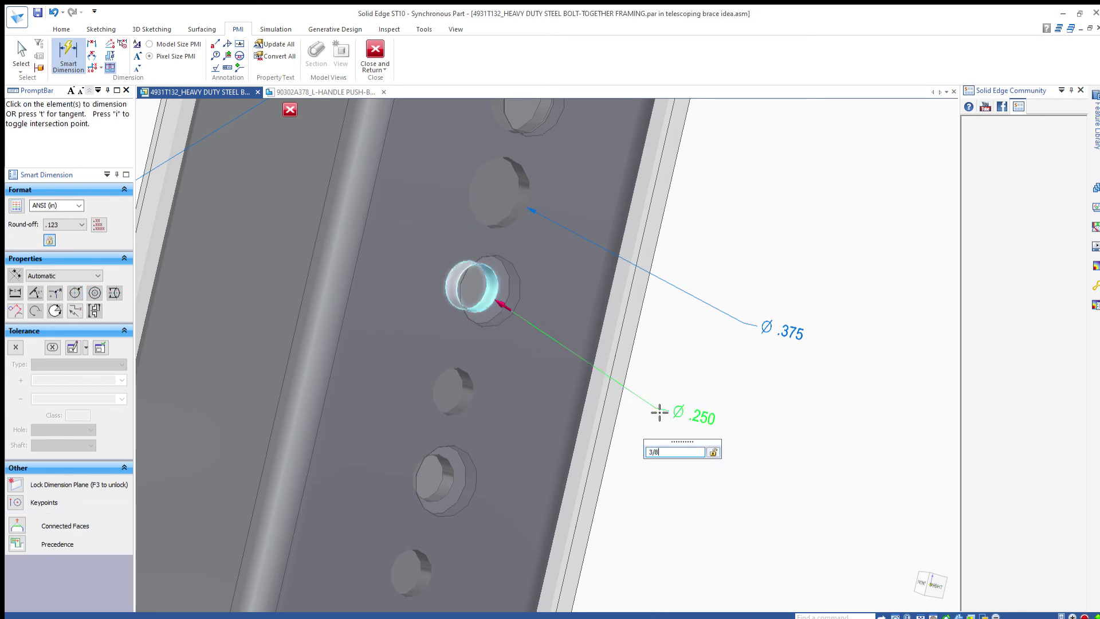
{"action": "key", "text": "Return"}
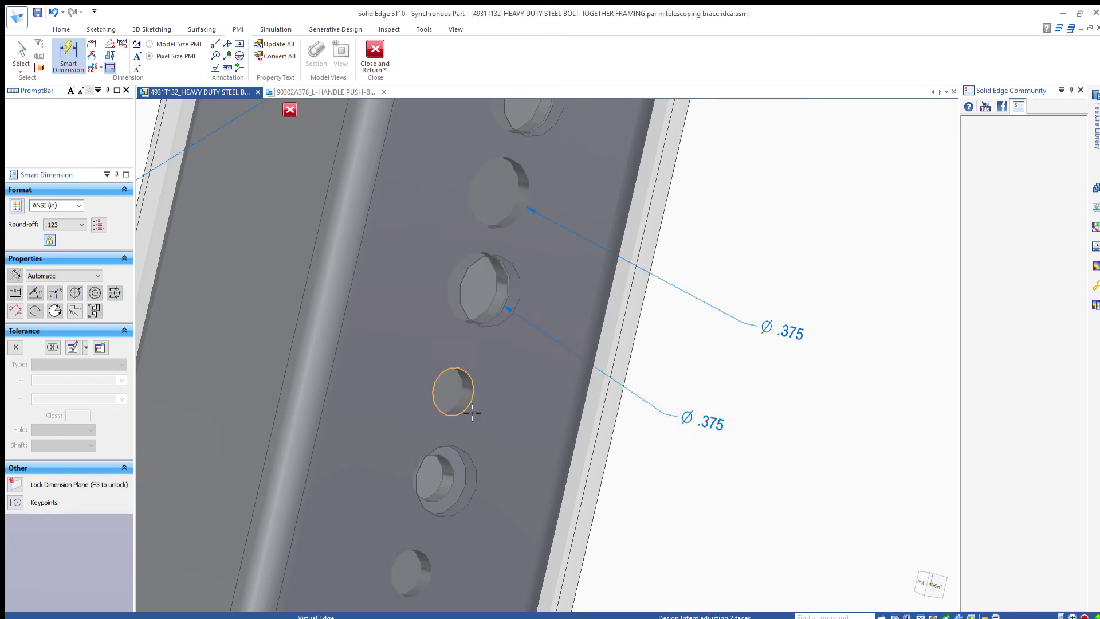
Step: Resize the next smaller hole and the counterbored hole below it to 3/8
{"action": "left_click", "coordinate": [472, 412]}
{"action": "left_click", "coordinate": [662, 528]}
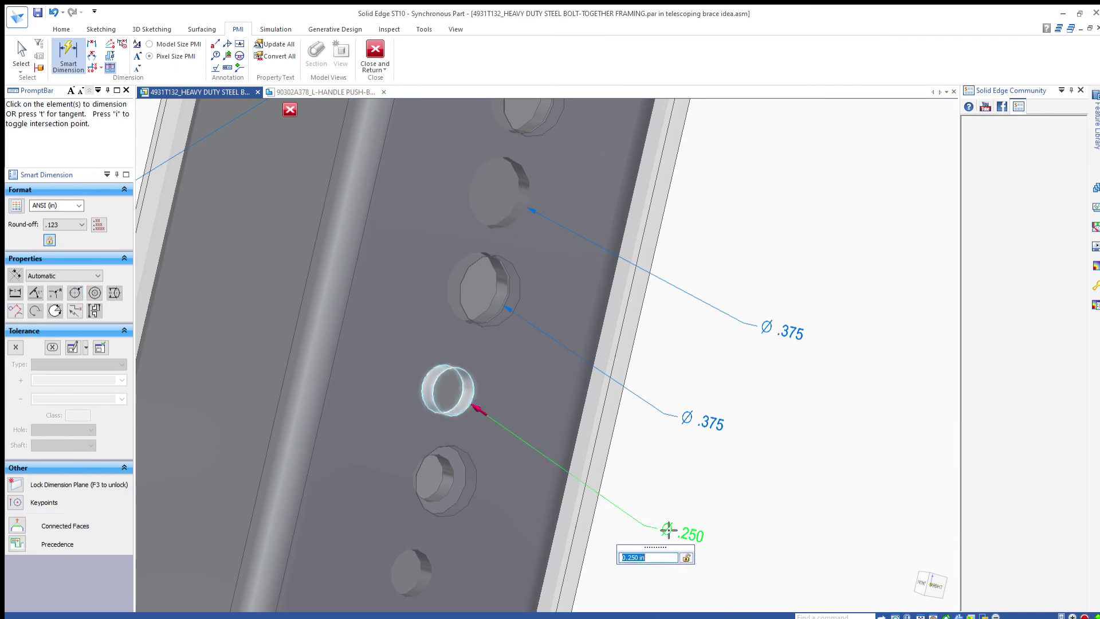
{"action": "key", "text": "Return"}
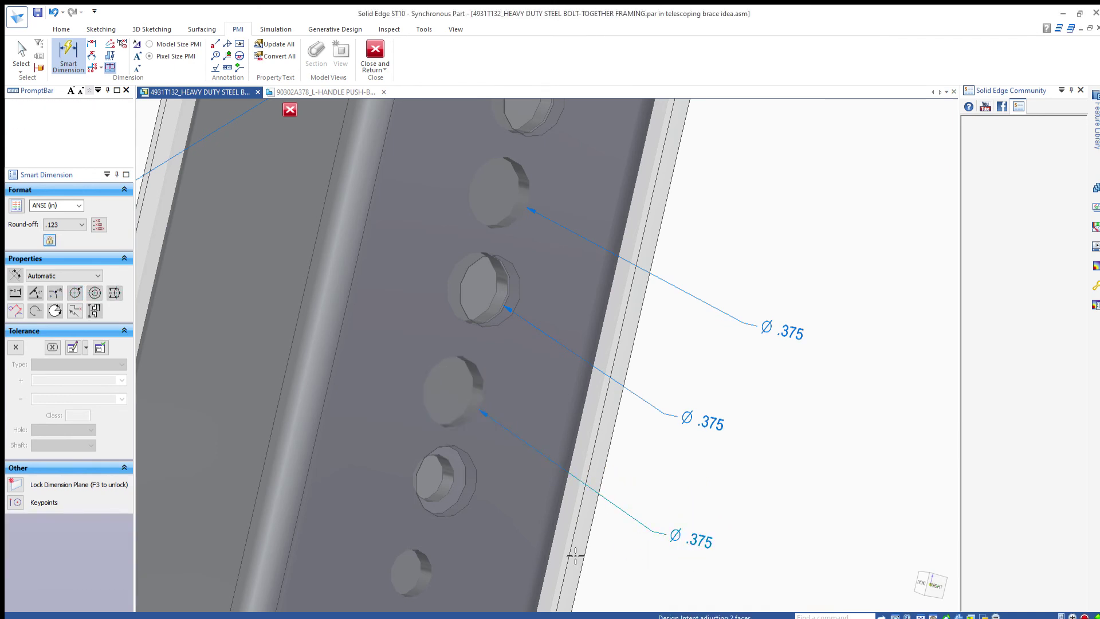
{"action": "left_click", "coordinate": [452, 500]}
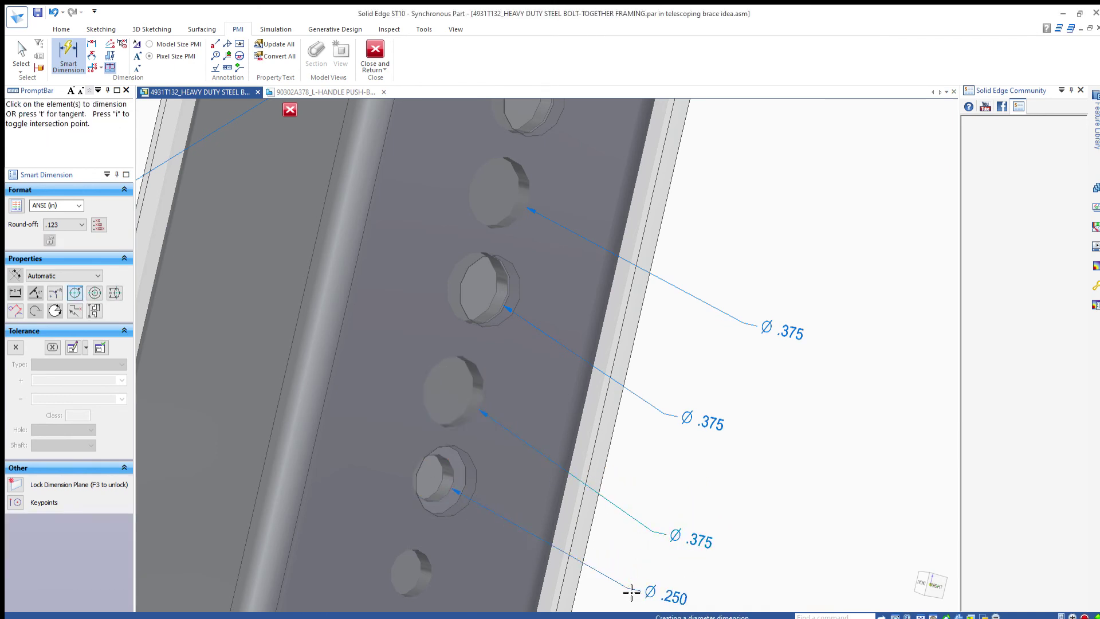
{"action": "left_click", "coordinate": [630, 591]}
{"action": "type", "text": "3/8"}
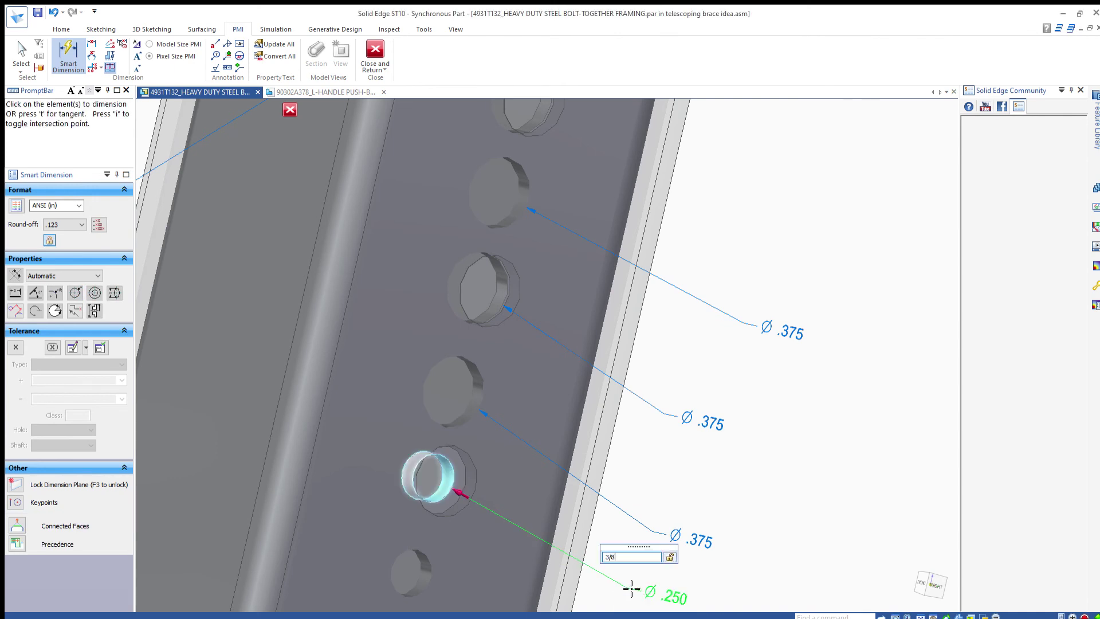
{"action": "key", "text": "Return"}
Step: Resize the lower counterbored hole to 3/8 and edit the leftover Ø .250 callout to 3/8
{"action": "middle_click_drag", "start_coordinate": [568, 561], "coordinate": [546, 314], "text": "shift"}
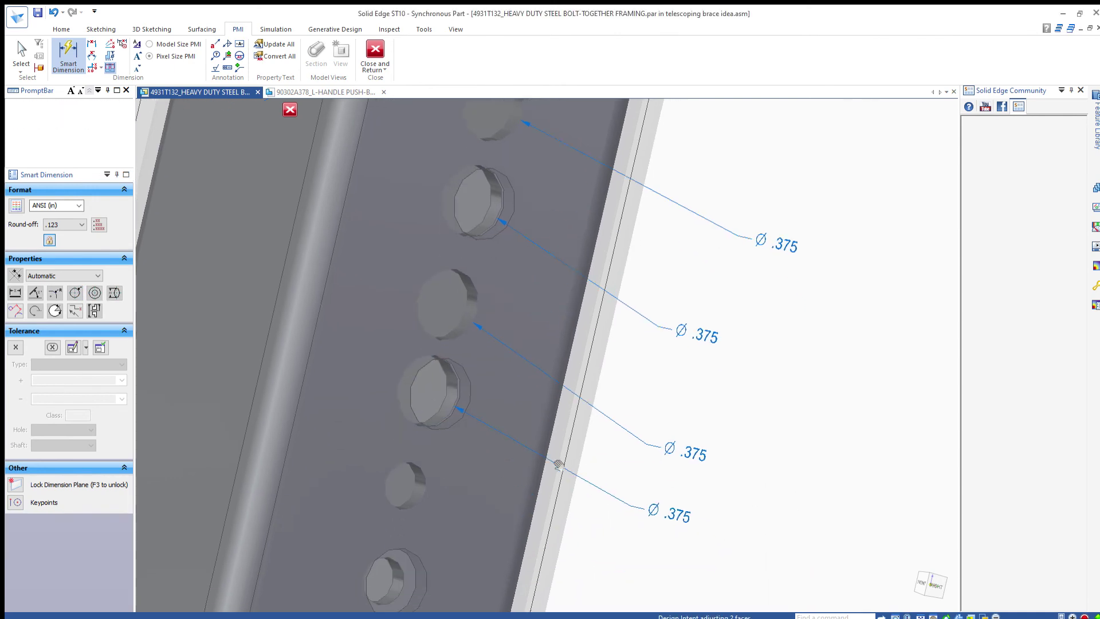
{"action": "left_click", "coordinate": [468, 351]}
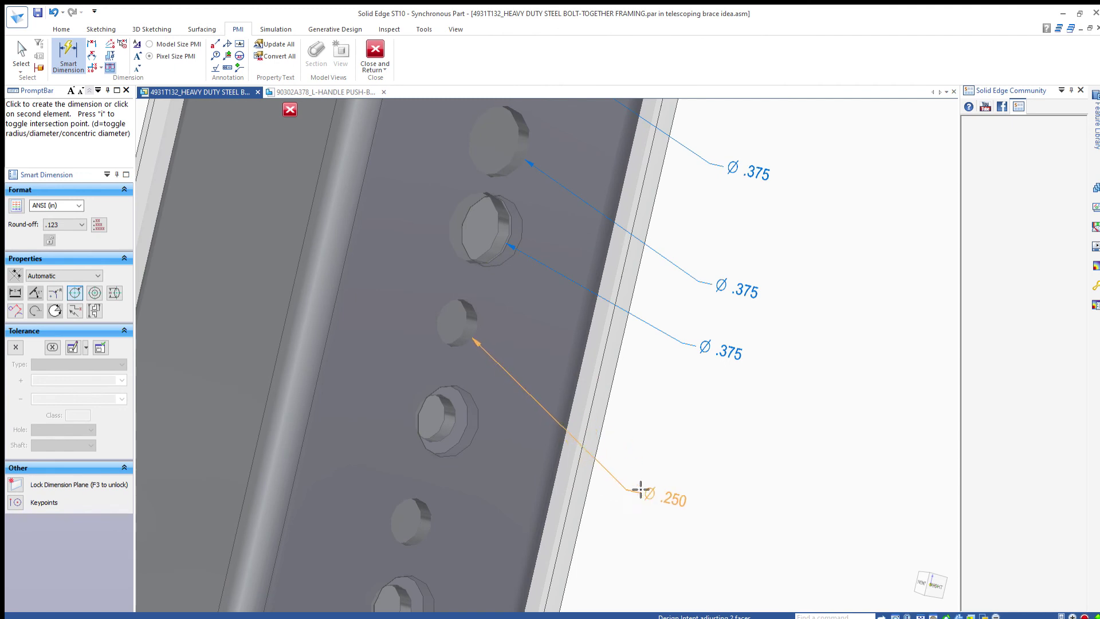
{"action": "left_click", "coordinate": [623, 496]}
{"action": "type", "text": "3/8"}
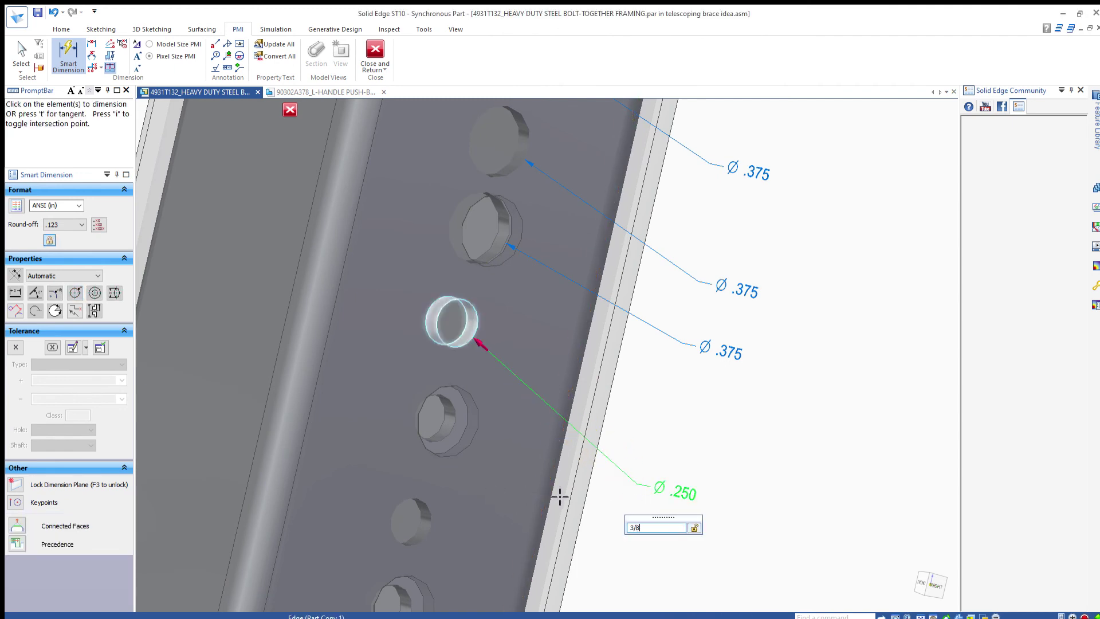
{"action": "key", "text": "Return"}
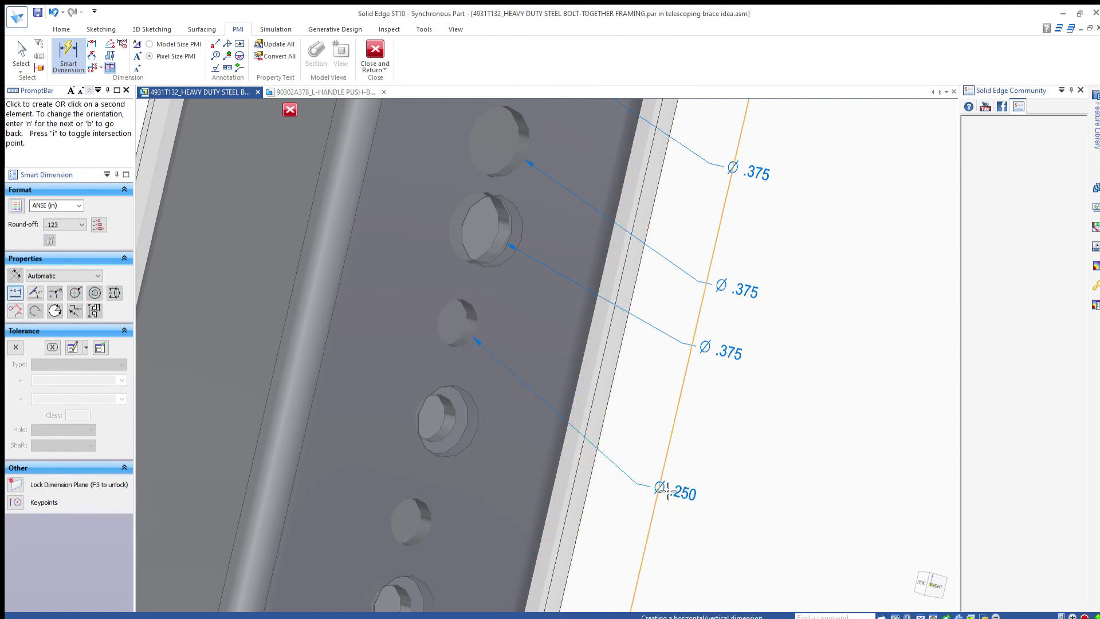
{"action": "key", "text": "F3"}
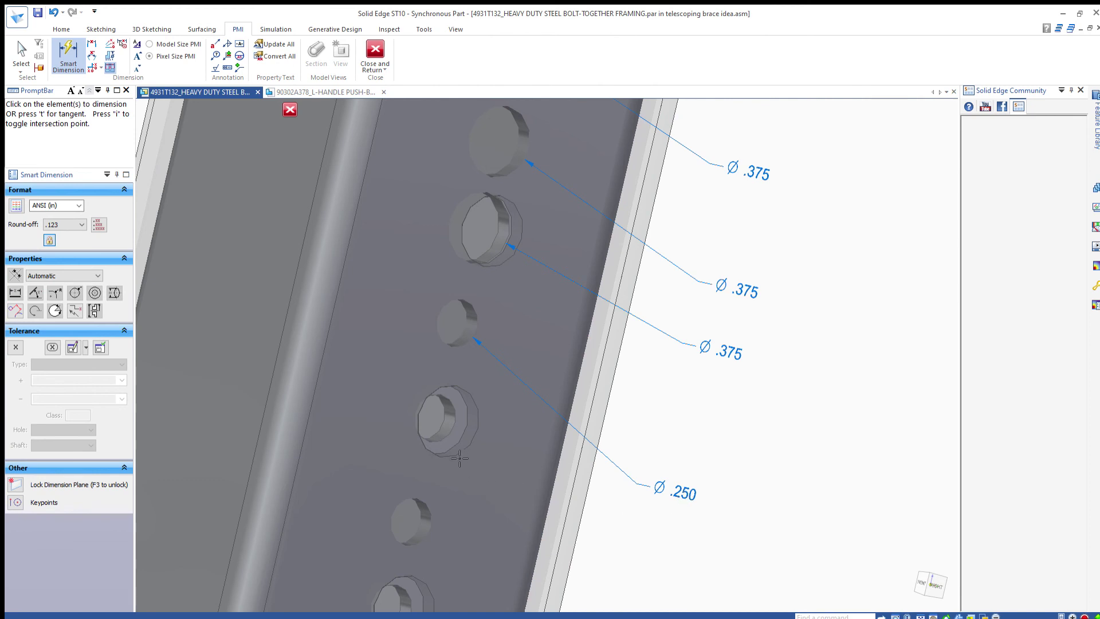
{"action": "left_click", "coordinate": [443, 444]}
{"action": "left_click", "coordinate": [630, 560]}
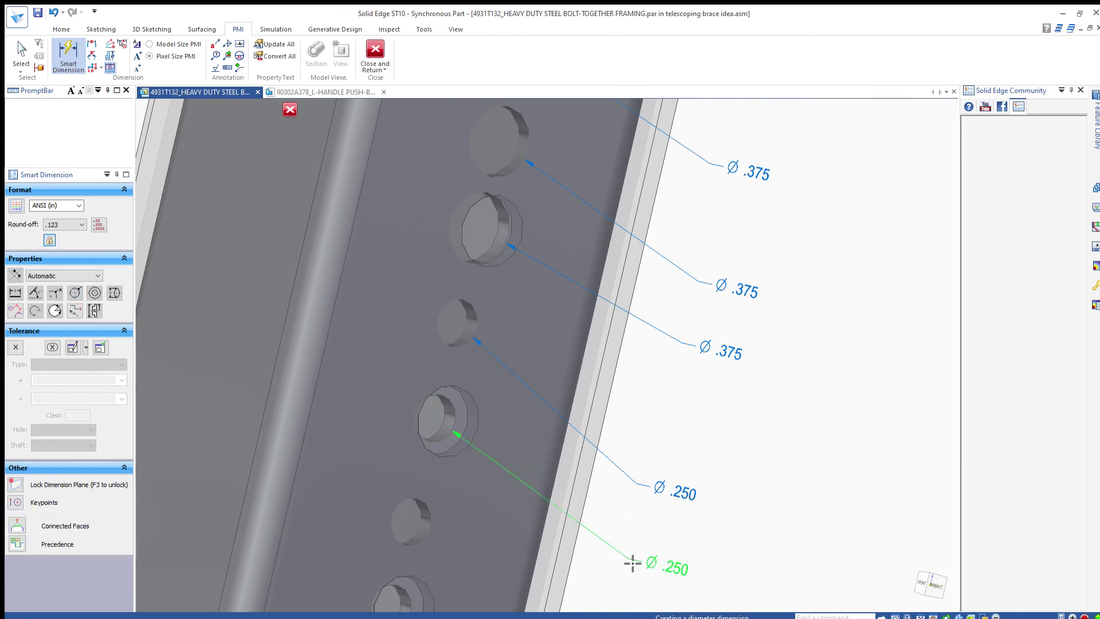
{"action": "type", "text": "3"}
{"action": "type", "text": "8"}
{"action": "key", "text": "Return"}
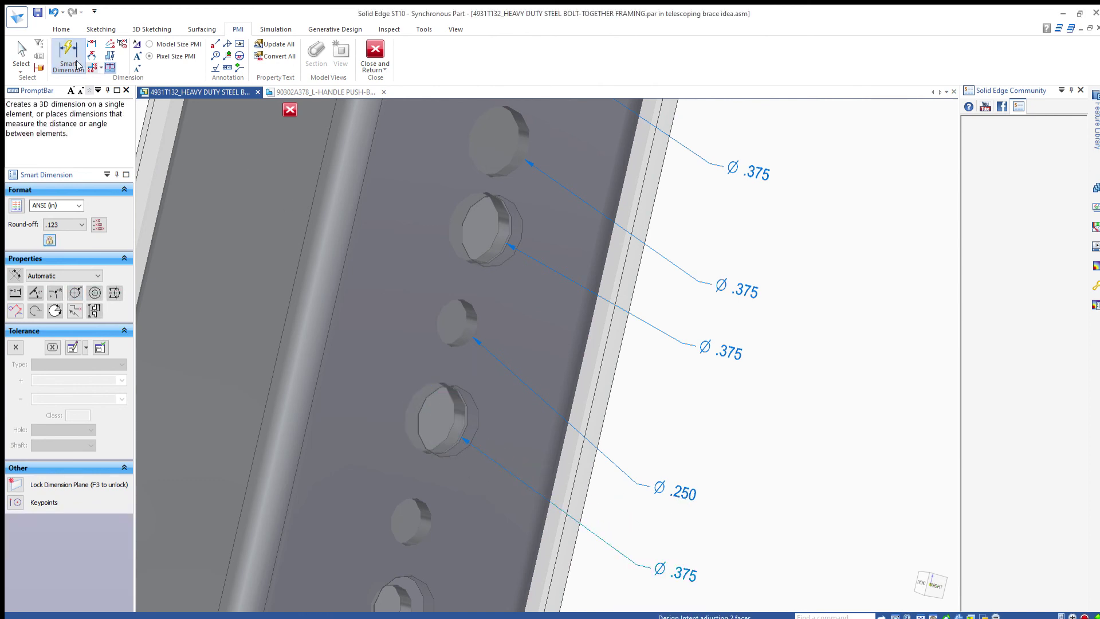
{"action": "key", "text": "Escape"}
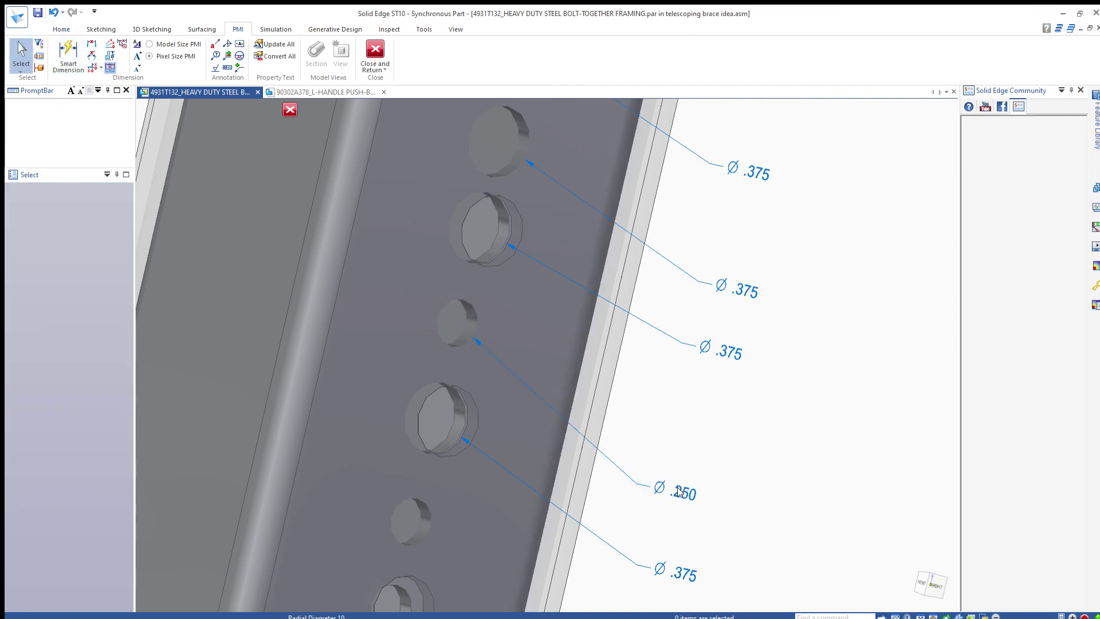
{"action": "left_click", "coordinate": [679, 491]}
{"action": "type", "text": "3/8"}
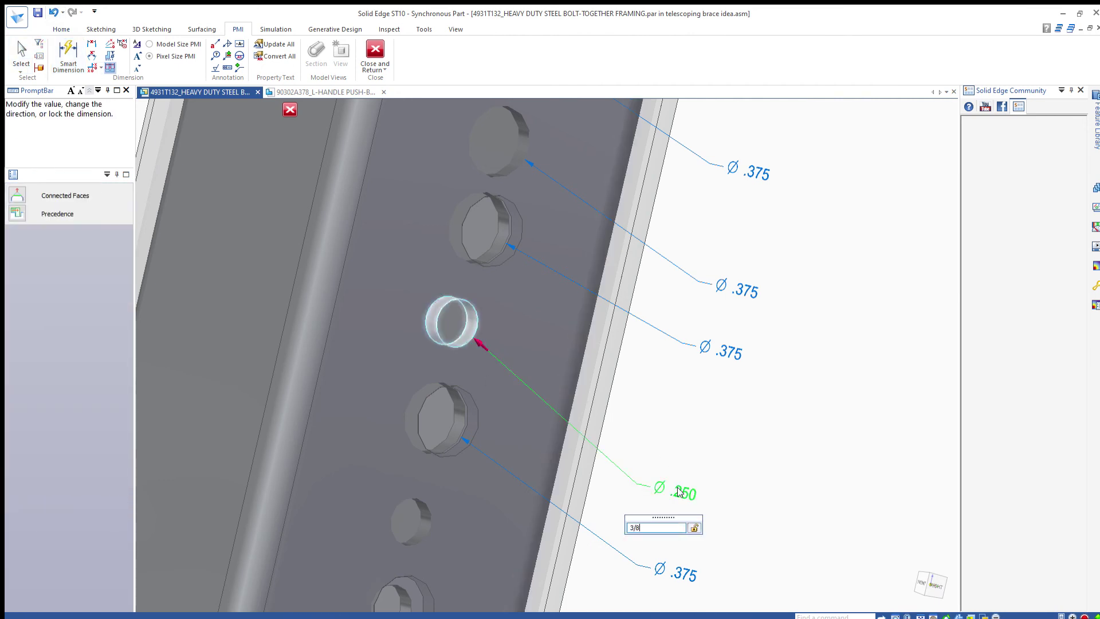
{"action": "key", "text": "Return"}
{"action": "key", "text": "Escape"}
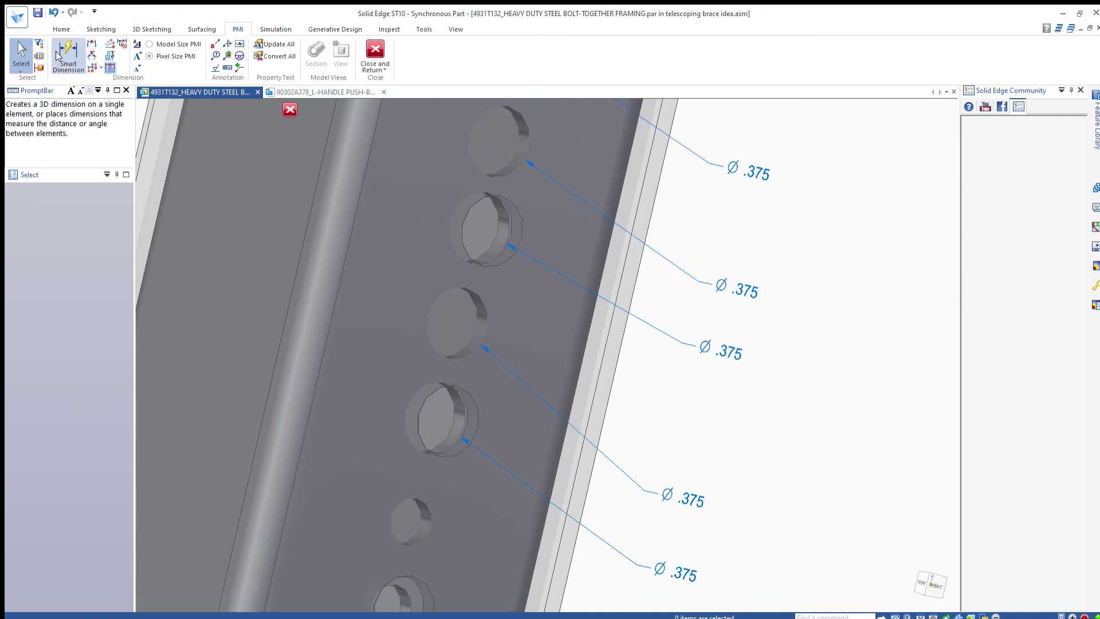
Step: Resize the bottom hole and the next hole further down the tube to 3/8
{"action": "left_click", "coordinate": [57, 55]}
{"action": "left_click", "coordinate": [426, 533]}
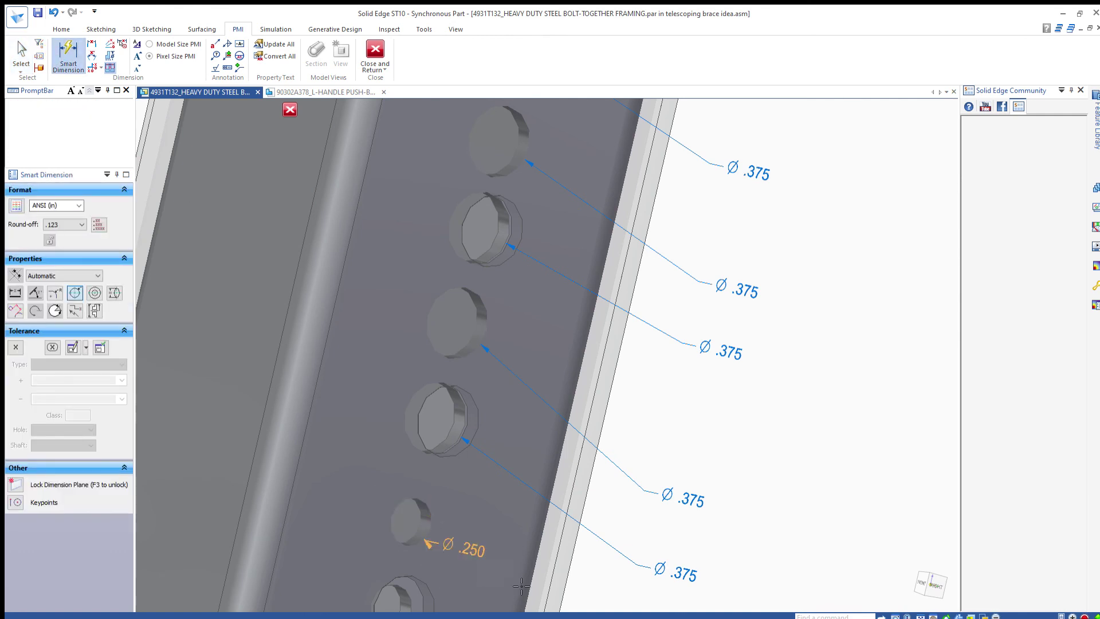
{"action": "left_click", "coordinate": [605, 596]}
{"action": "type", "text": "3/8"}
{"action": "key", "text": "Return"}
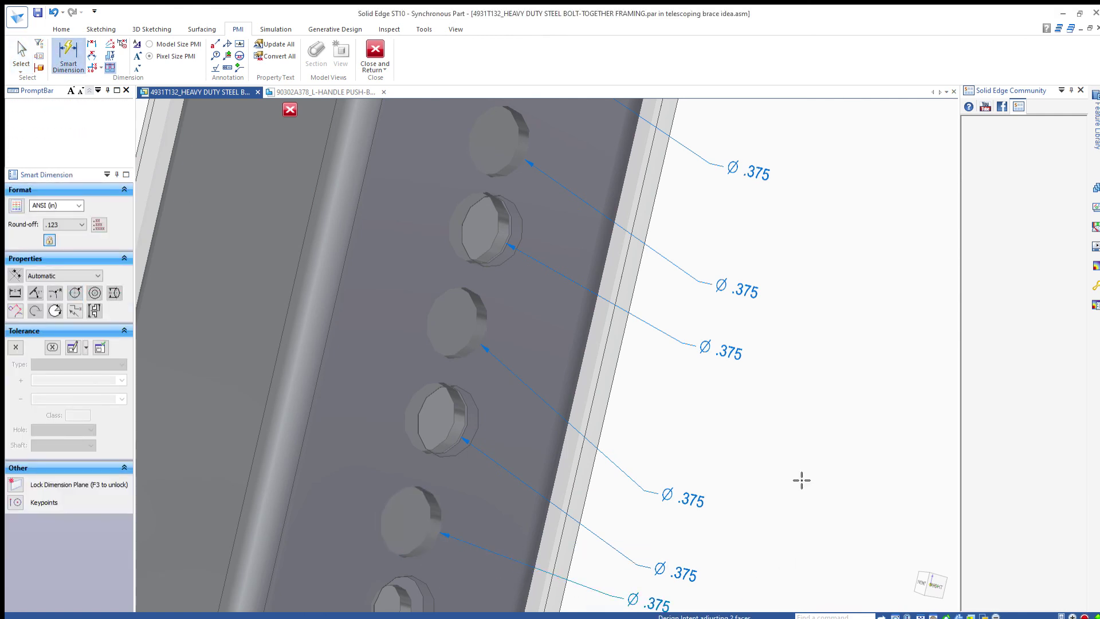
{"action": "middle_click_drag", "start_coordinate": [689, 564], "coordinate": [683, 231], "text": "shift"}
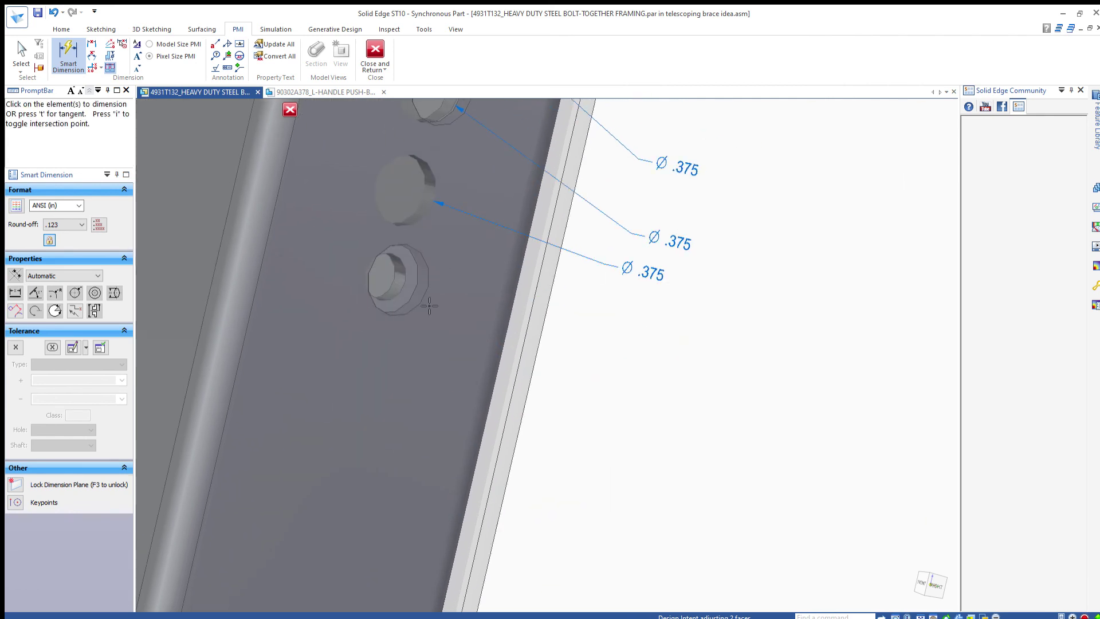
{"action": "left_click", "coordinate": [398, 300]}
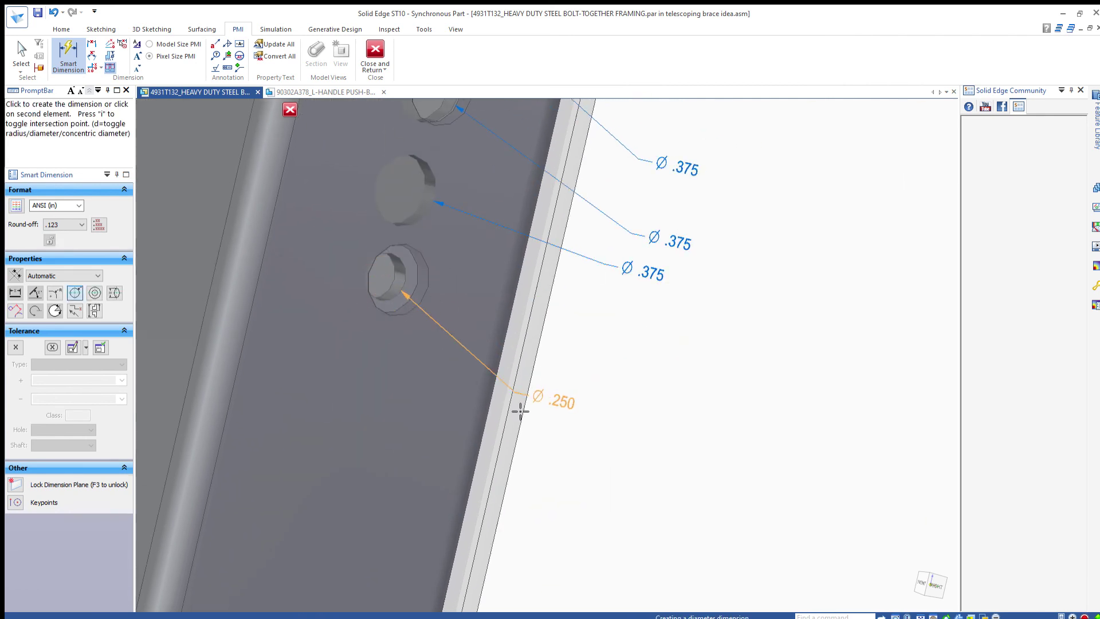
{"action": "left_click", "coordinate": [574, 446]}
{"action": "type", "text": "3/8"}
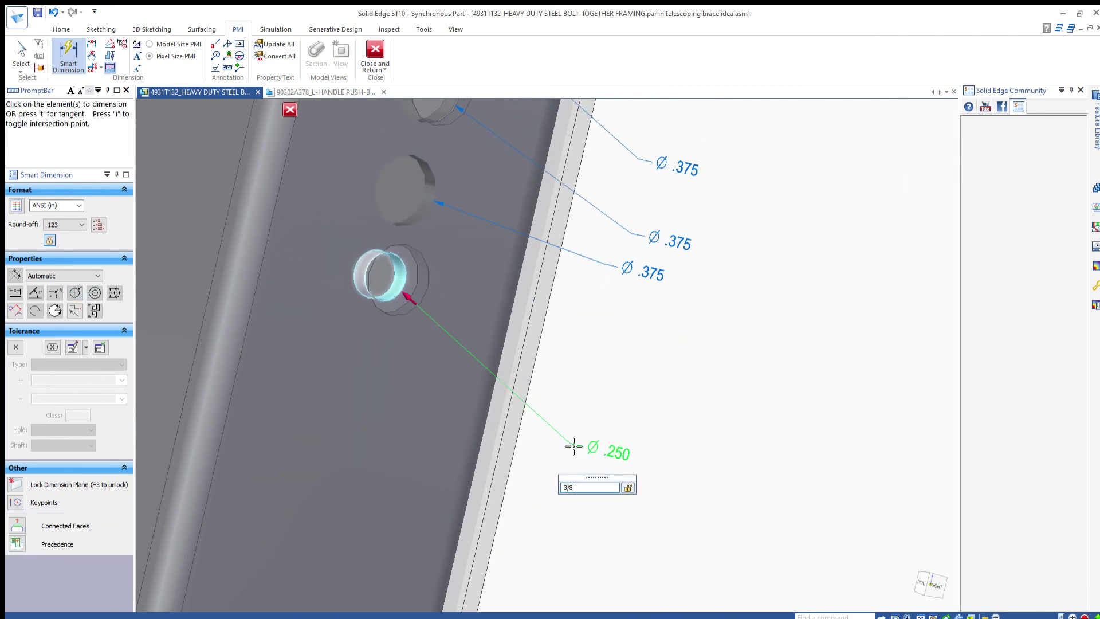
{"action": "key", "text": "Return"}
{"action": "key", "text": "Escape"}
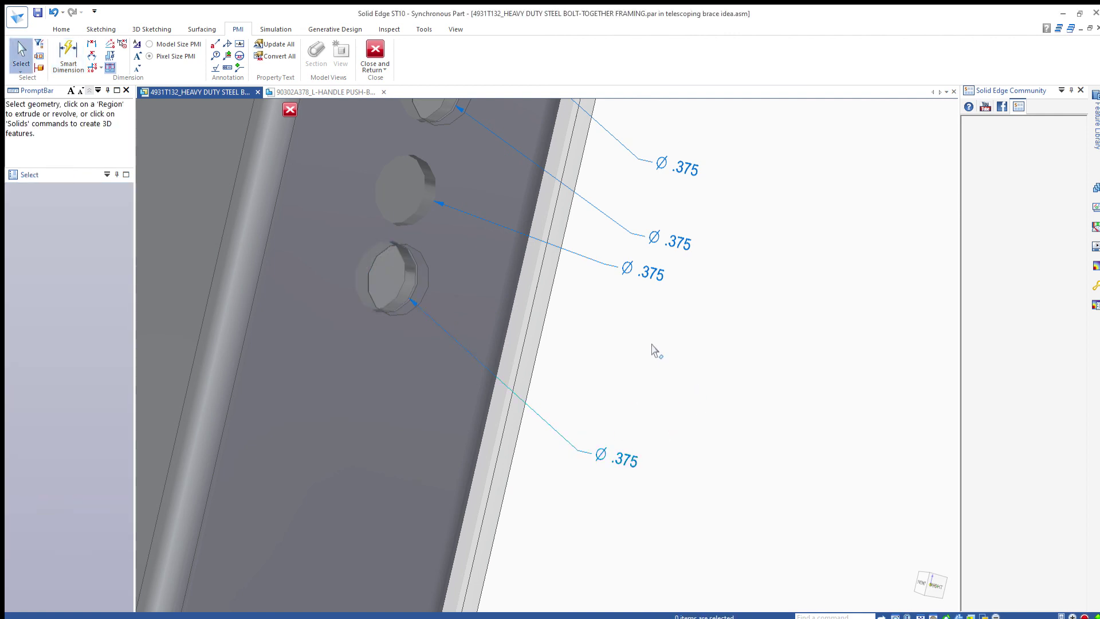
{"action": "scroll", "coordinate": [652, 349], "scroll_direction": "down", "scroll_amount": 3}
Step: From the right view, dimension the .171 gap between the upper and lower hole edges
{"action": "middle_click_drag", "start_coordinate": [591, 333], "coordinate": [540, 320]}
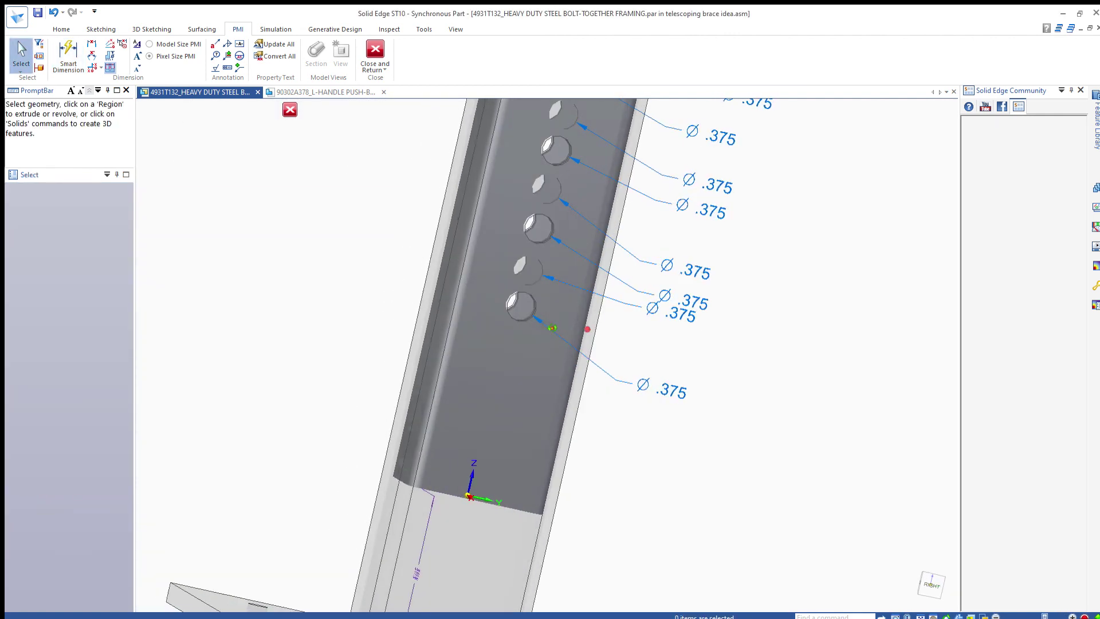
{"action": "key", "text": "ctrl+r"}
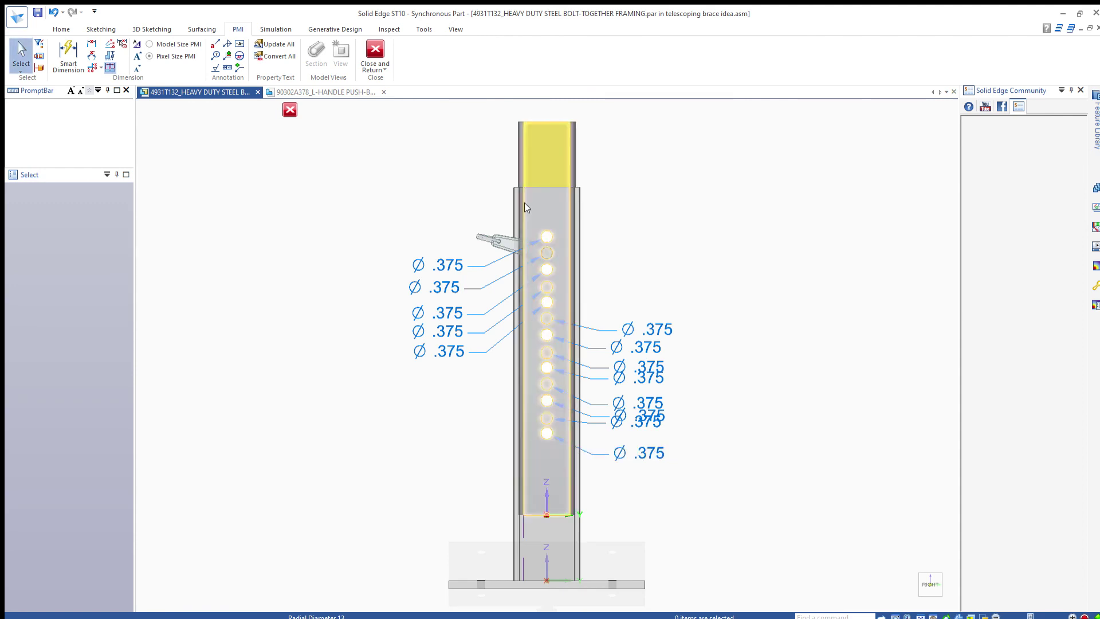
{"action": "scroll", "coordinate": [544, 246], "scroll_direction": "up", "scroll_amount": 3}
{"action": "scroll", "coordinate": [590, 298], "scroll_direction": "up", "scroll_amount": 3}
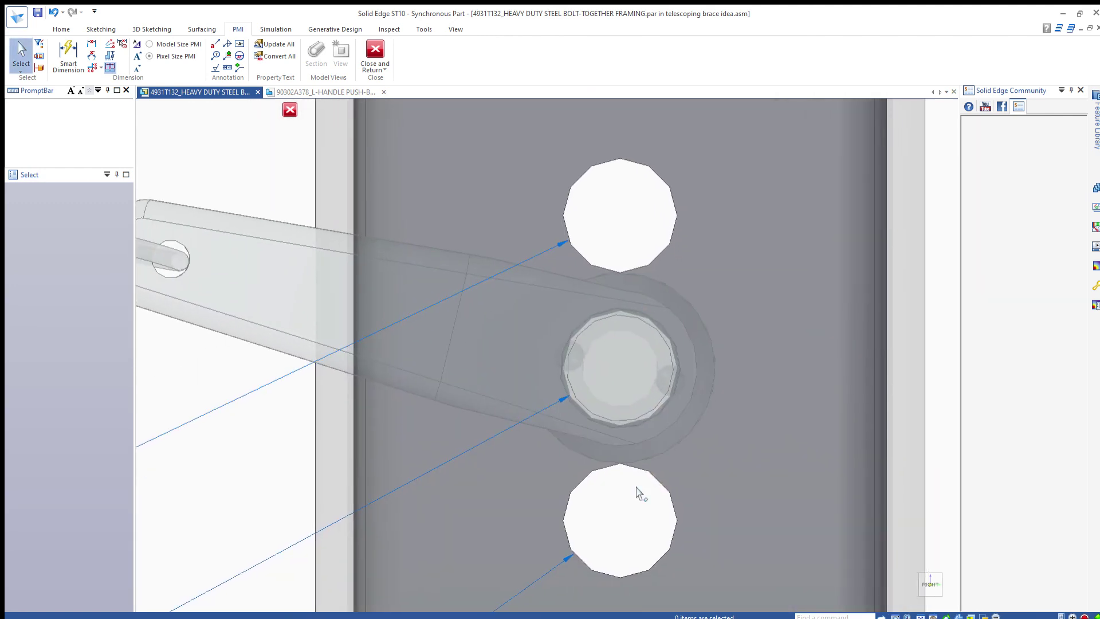
{"action": "scroll", "coordinate": [557, 251], "scroll_direction": "up", "scroll_amount": 1}
{"action": "scroll", "coordinate": [535, 387], "scroll_direction": "up", "scroll_amount": 2}
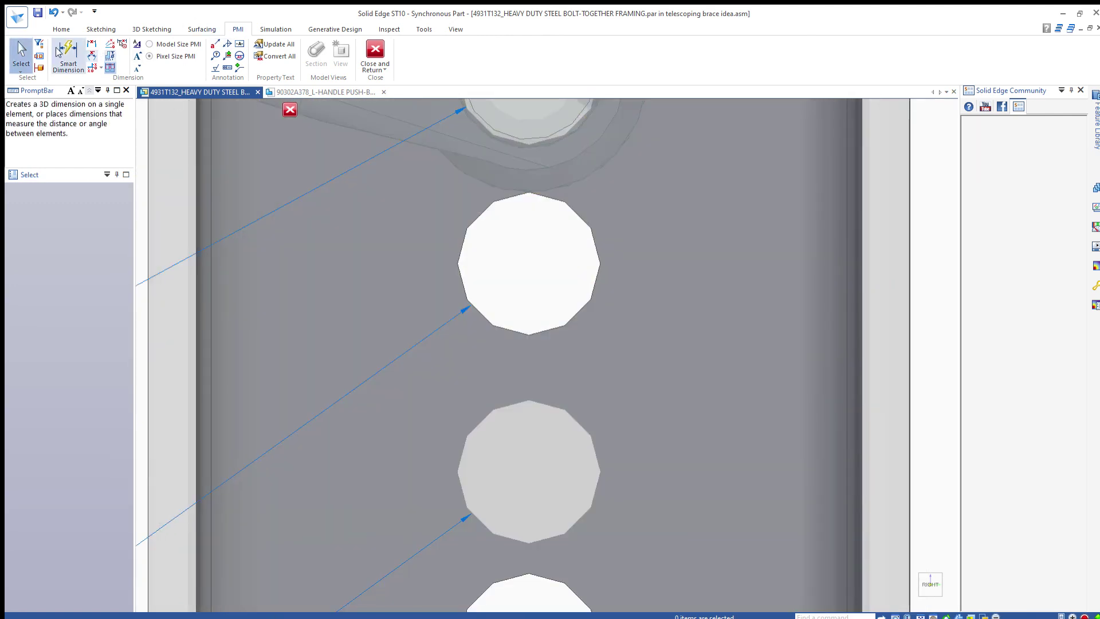
{"action": "left_click", "coordinate": [91, 44]}
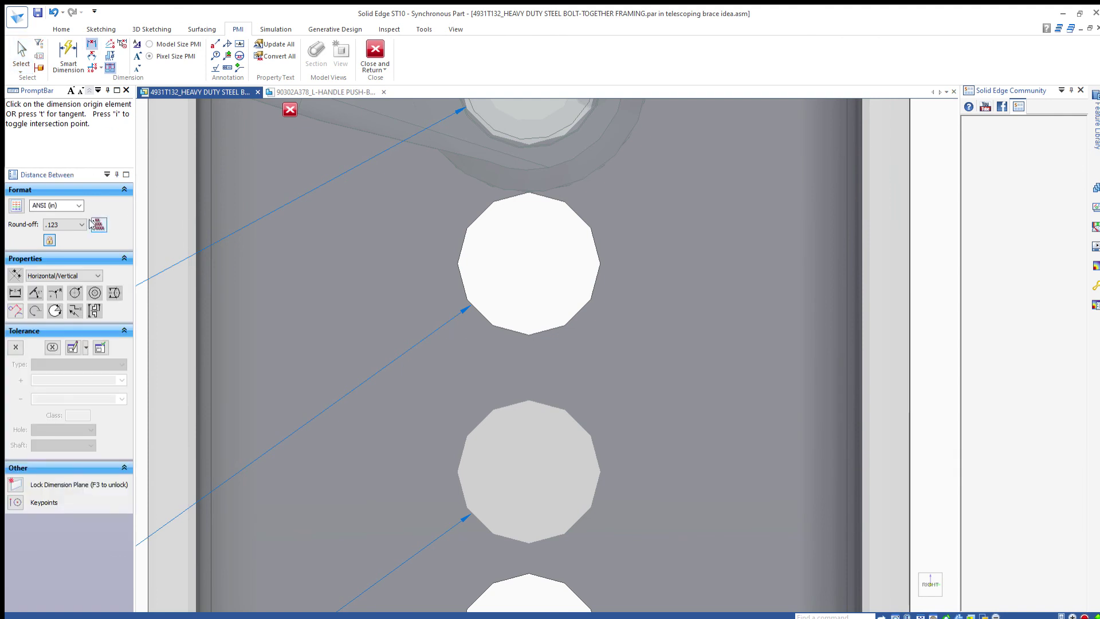
{"action": "left_click", "coordinate": [16, 310]}
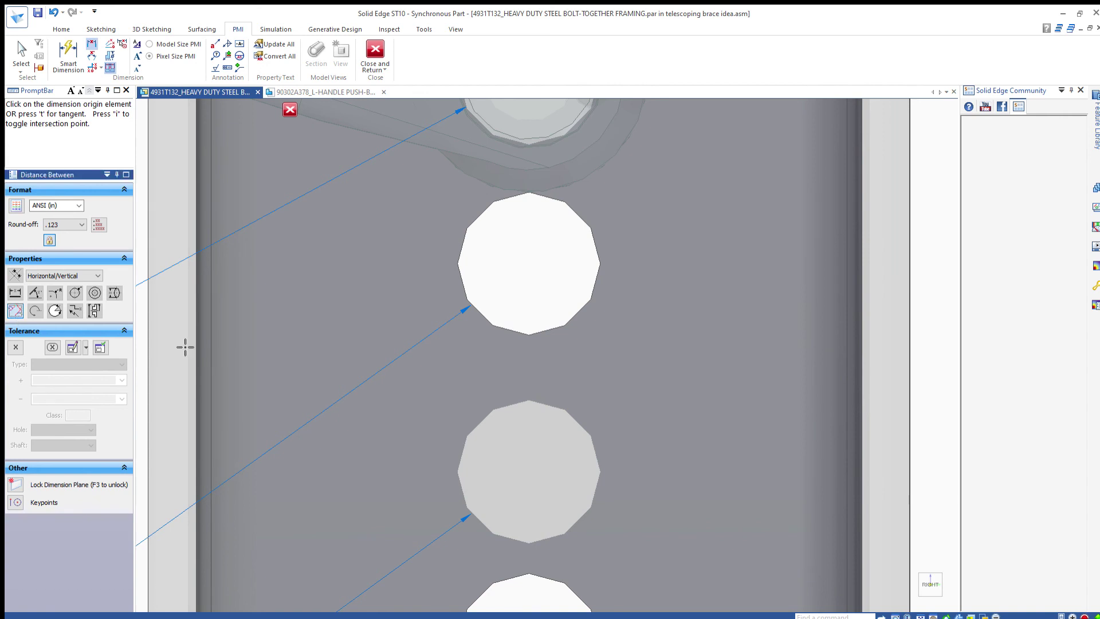
{"action": "left_click", "coordinate": [531, 341]}
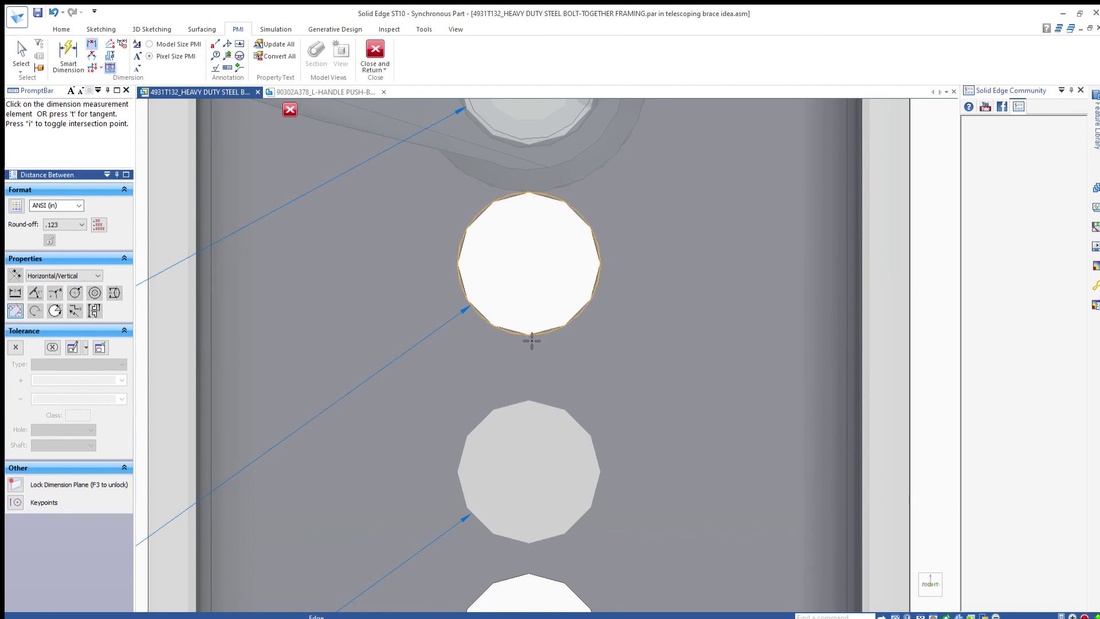
{"action": "left_click", "coordinate": [533, 405]}
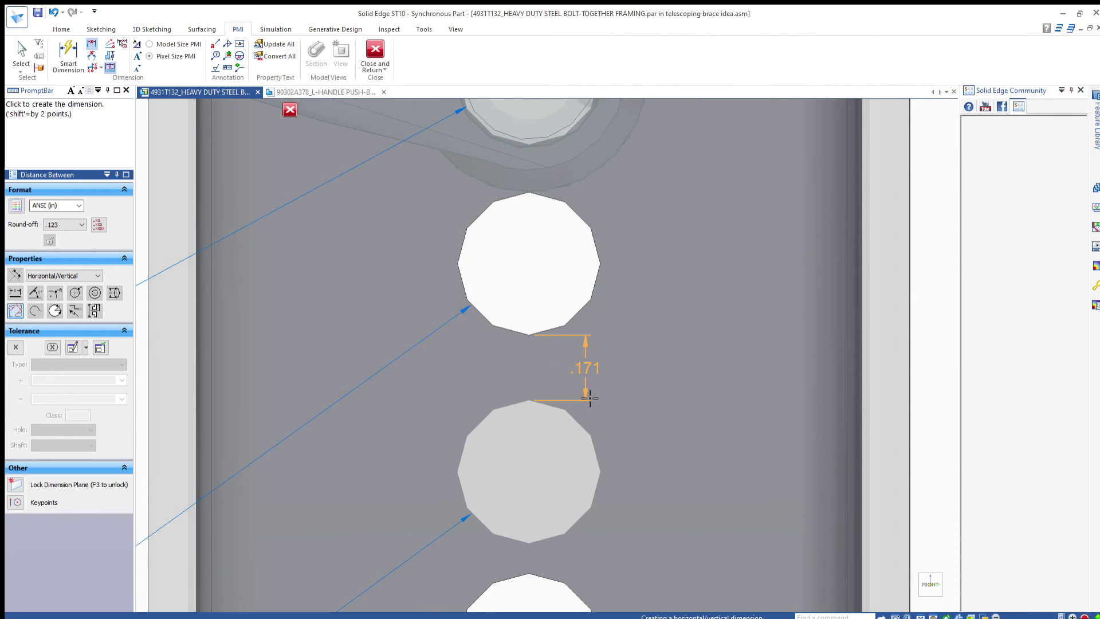
{"action": "left_click", "coordinate": [612, 396]}
{"action": "key", "text": "Escape"}
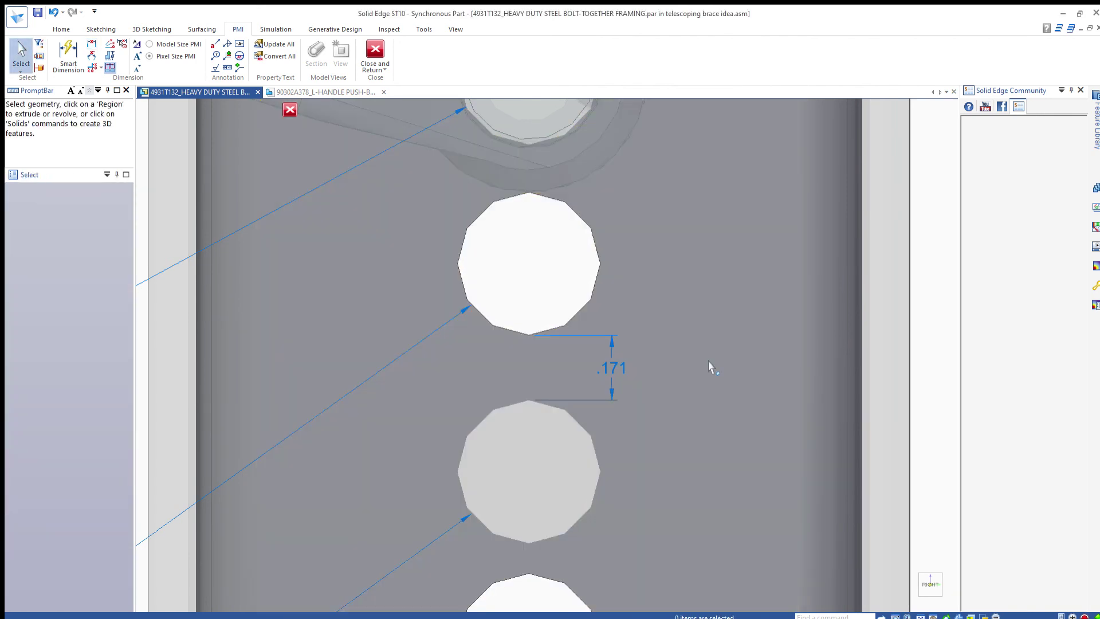
{"action": "scroll", "coordinate": [712, 366], "scroll_direction": "down", "scroll_amount": 5}
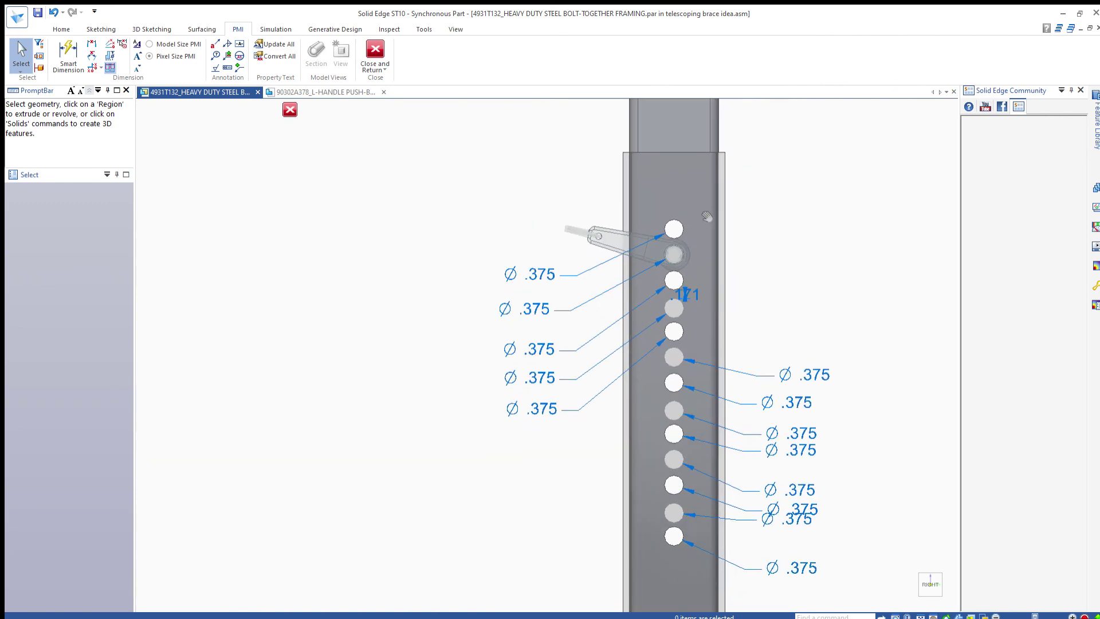
{"action": "scroll", "coordinate": [651, 326], "scroll_direction": "down", "scroll_amount": 3}
{"action": "mouse_move", "coordinate": [651, 326]}
{"action": "middle_mouse_down"}
{"action": "mouse_move", "coordinate": [583, 355]}
{"action": "mouse_move", "coordinate": [658, 309]}
{"action": "middle_mouse_up"}
{"action": "scroll", "coordinate": [659, 309], "scroll_direction": "down", "scroll_amount": 2}
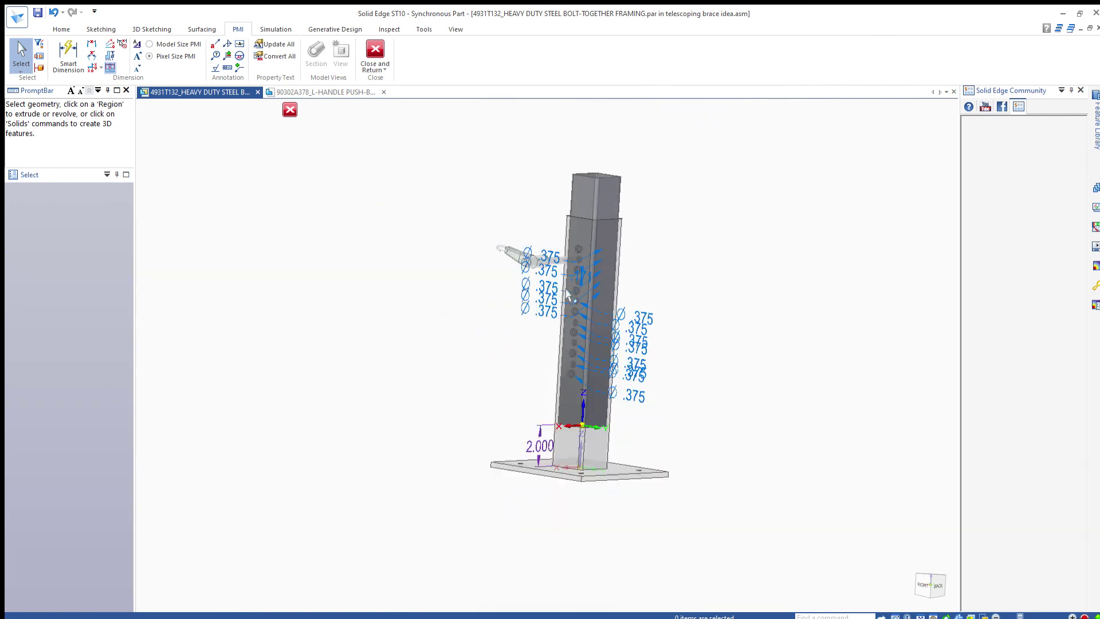
Step: Close the part, return to the assembly and zoom in on the handle and tube
{"action": "left_click", "coordinate": [390, 49]}
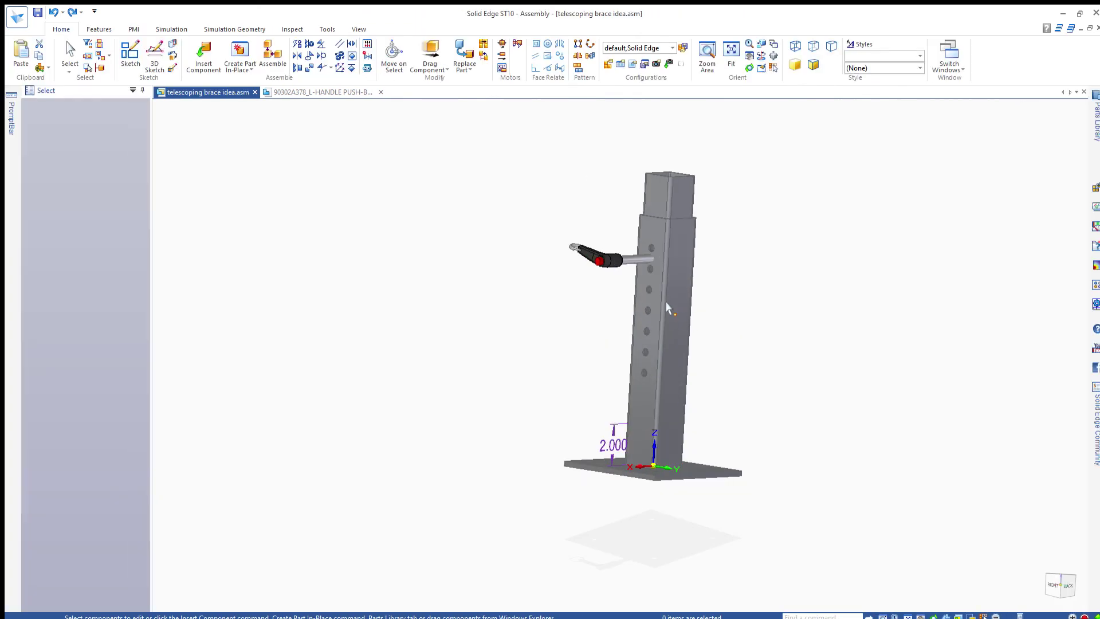
{"action": "scroll", "coordinate": [667, 307], "scroll_direction": "up", "scroll_amount": 3}
{"action": "scroll", "coordinate": [668, 308], "scroll_direction": "up", "scroll_amount": 3}
{"action": "middle_click_drag", "start_coordinate": [667, 287], "coordinate": [678, 165]}
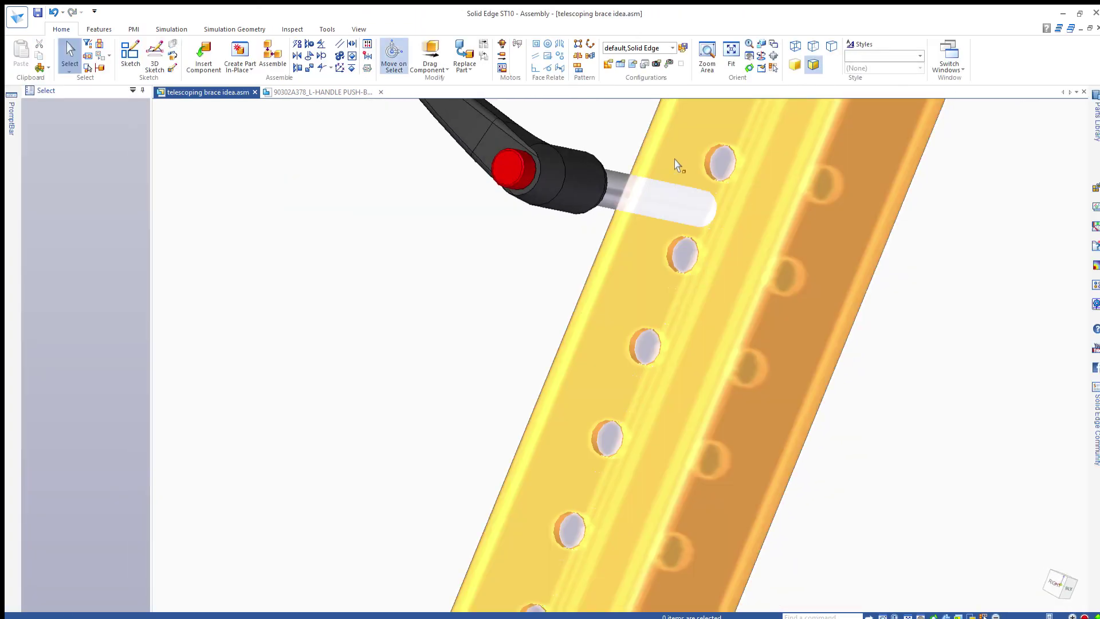
{"action": "scroll", "coordinate": [716, 246], "scroll_direction": "up", "scroll_amount": 3}
{"action": "scroll", "coordinate": [665, 341], "scroll_direction": "down", "scroll_amount": 3}
Step: FlashFit the L-handle pin coaxial with the upper tube hole, its ring face flush to the tube
{"action": "left_click", "coordinate": [635, 325]}
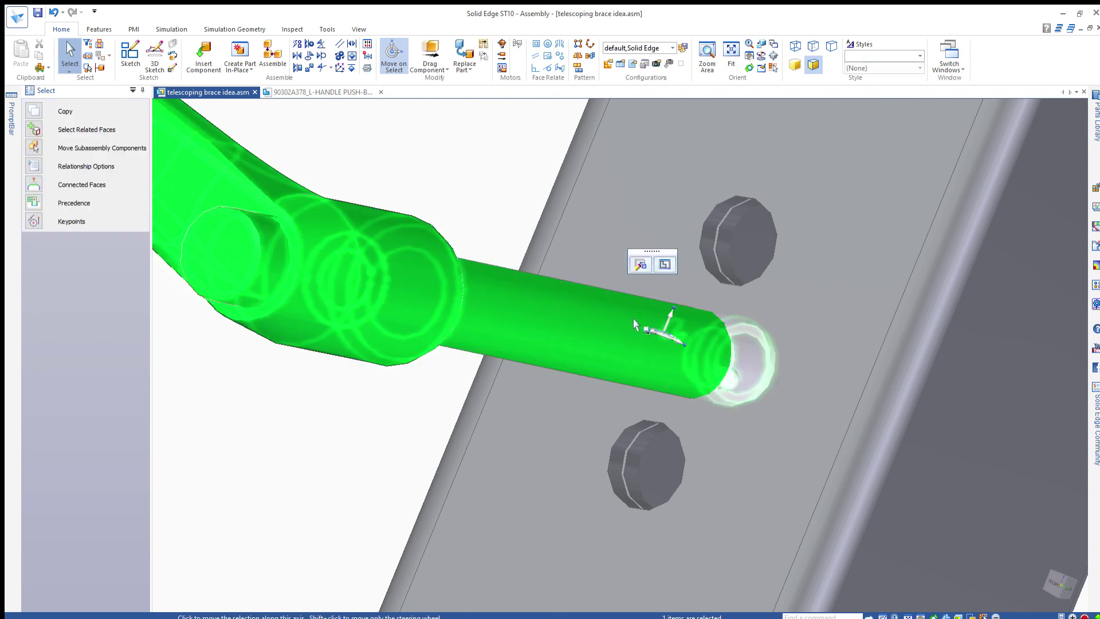
{"action": "left_click", "coordinate": [272, 55]}
{"action": "left_click", "coordinate": [569, 333]}
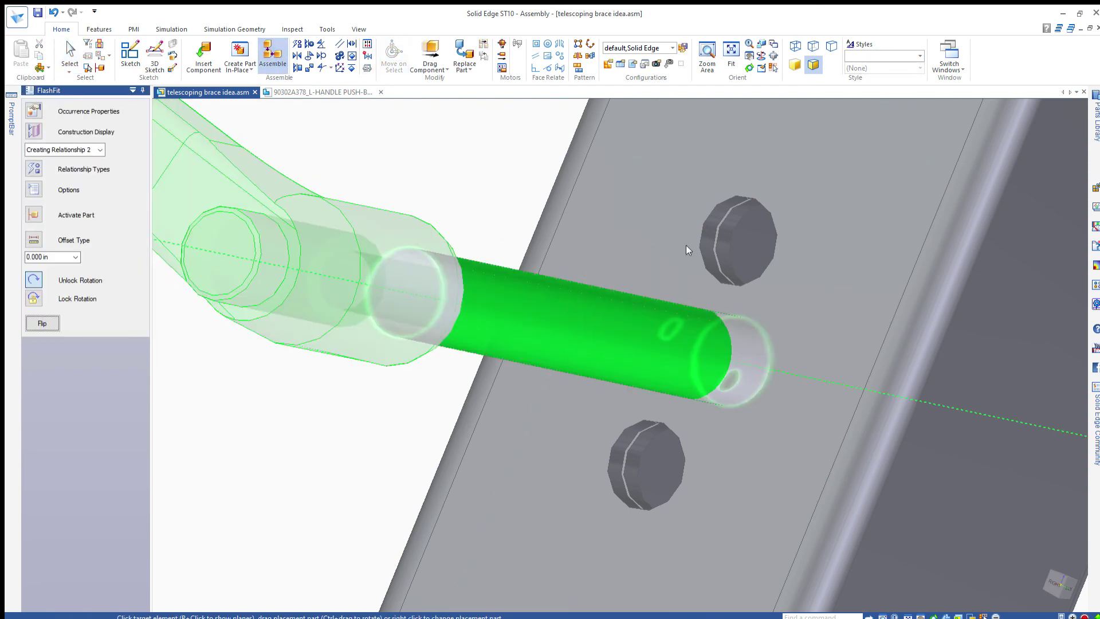
{"action": "left_click", "coordinate": [713, 240]}
{"action": "scroll", "coordinate": [624, 218], "scroll_direction": "up", "scroll_amount": 3}
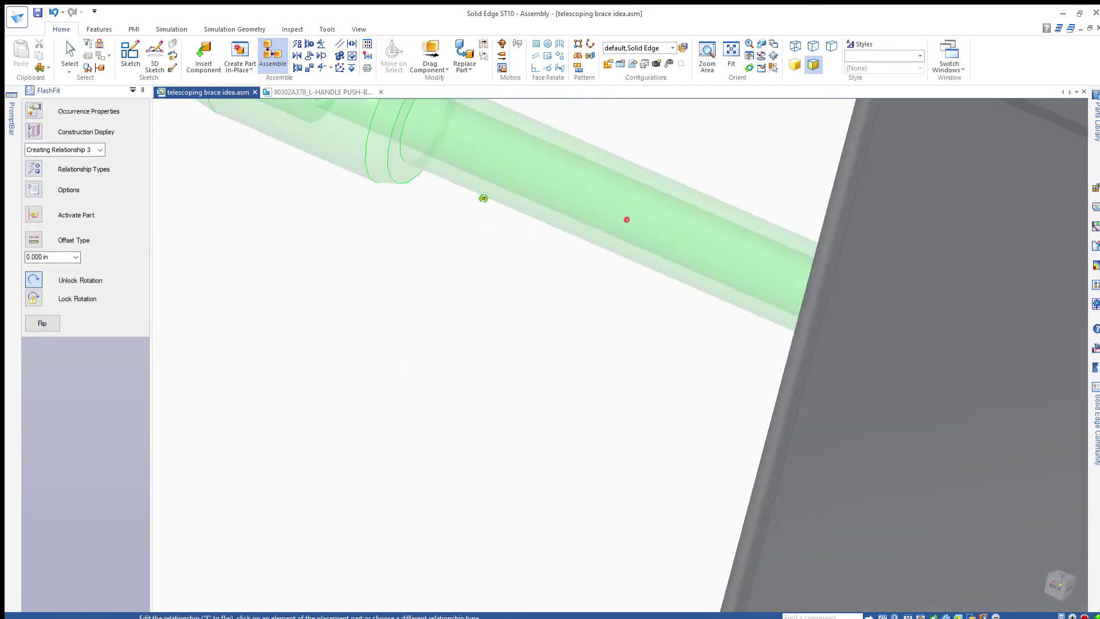
{"action": "scroll", "coordinate": [627, 220], "scroll_direction": "down", "scroll_amount": 3}
{"action": "scroll", "coordinate": [533, 156], "scroll_direction": "up", "scroll_amount": 2}
{"action": "left_click", "coordinate": [534, 157]}
{"action": "scroll", "coordinate": [657, 302], "scroll_direction": "down", "scroll_amount": 2}
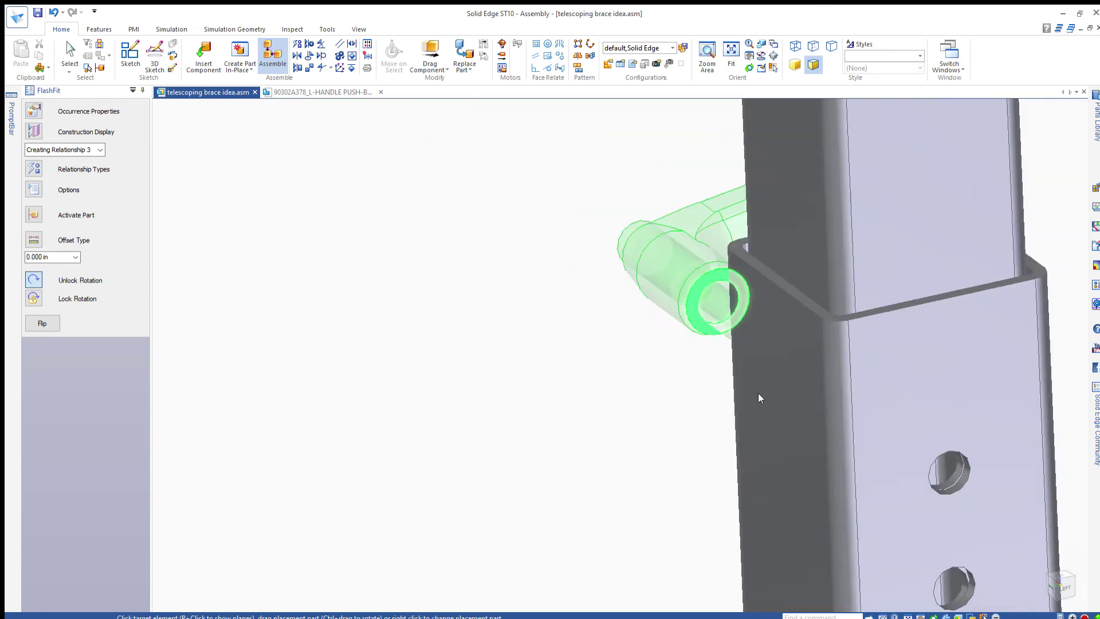
{"action": "left_click", "coordinate": [758, 393]}
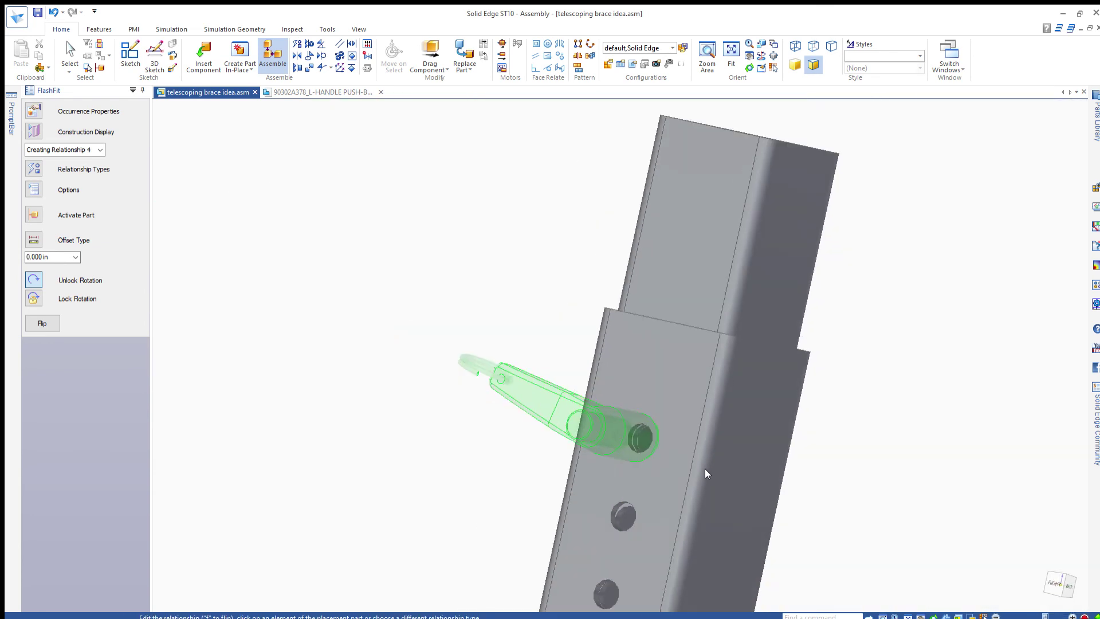
{"action": "key", "text": "Escape"}
{"action": "left_click", "coordinate": [609, 417]}
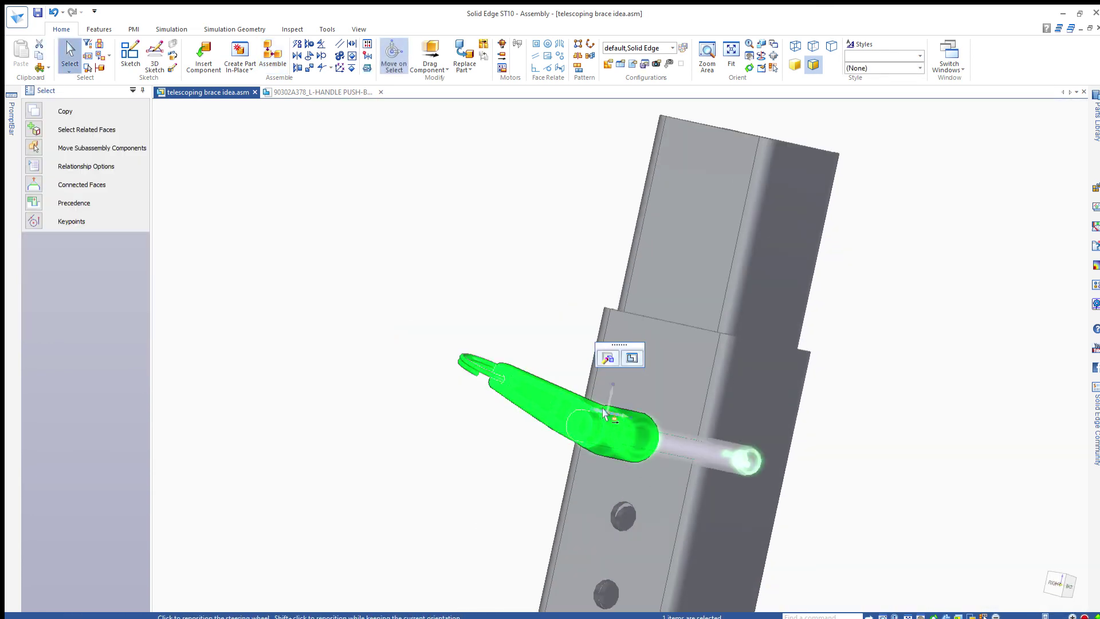
Step: Centre the handle's move pivot on the pin's circular face, viewed from the right
{"action": "left_click", "coordinate": [607, 415]}
{"action": "left_click", "coordinate": [584, 430]}
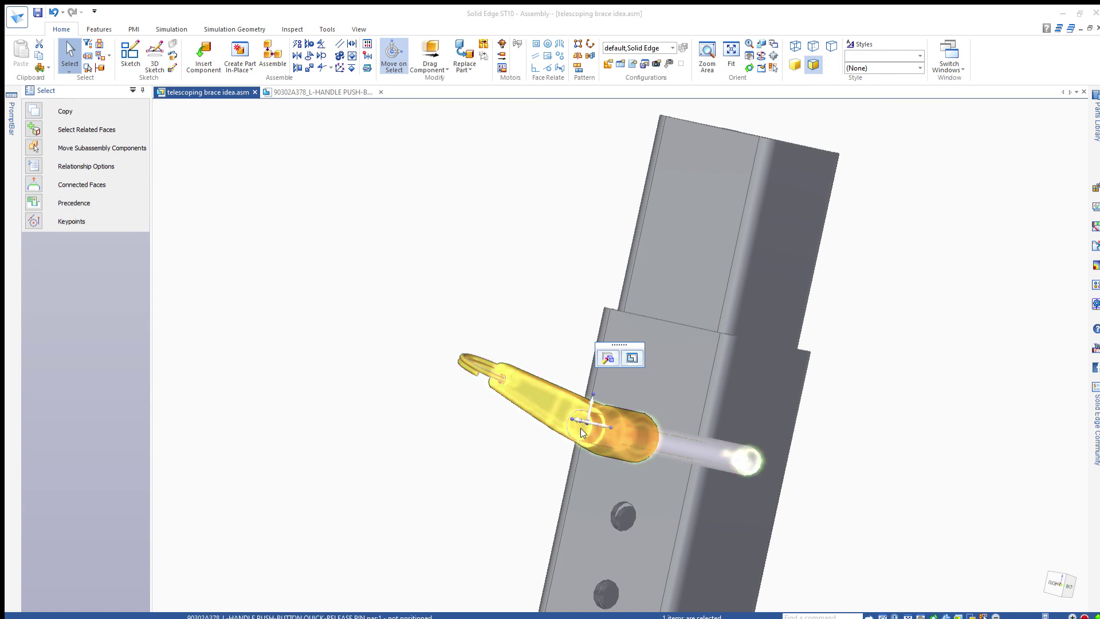
{"action": "left_click", "coordinate": [583, 427]}
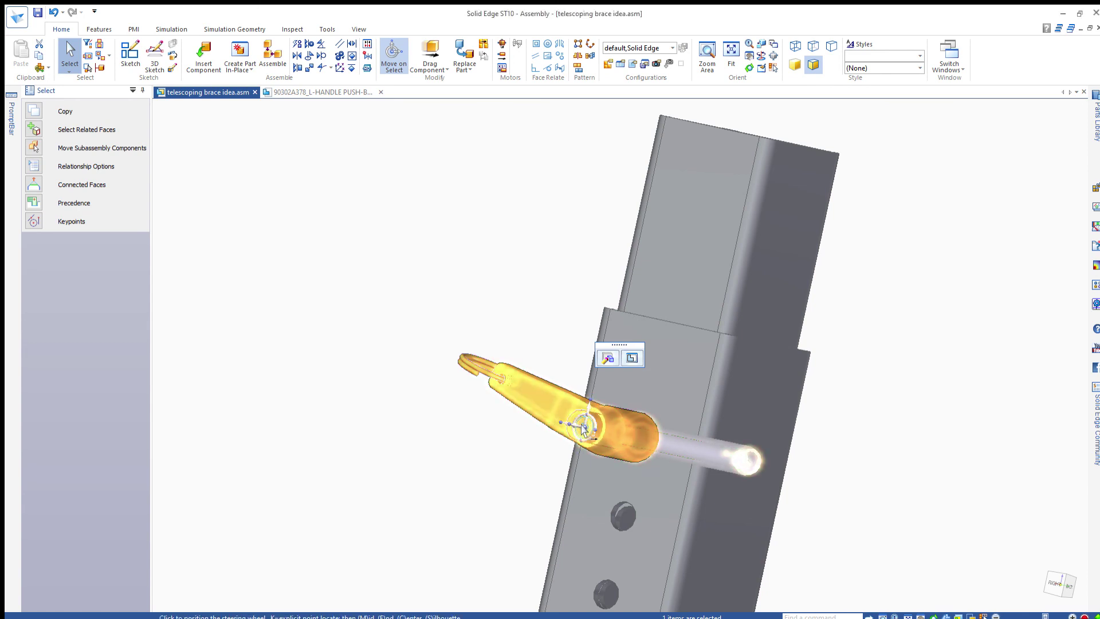
{"action": "scroll", "coordinate": [578, 429], "scroll_direction": "up", "scroll_amount": 5}
{"action": "left_click", "coordinate": [590, 374]}
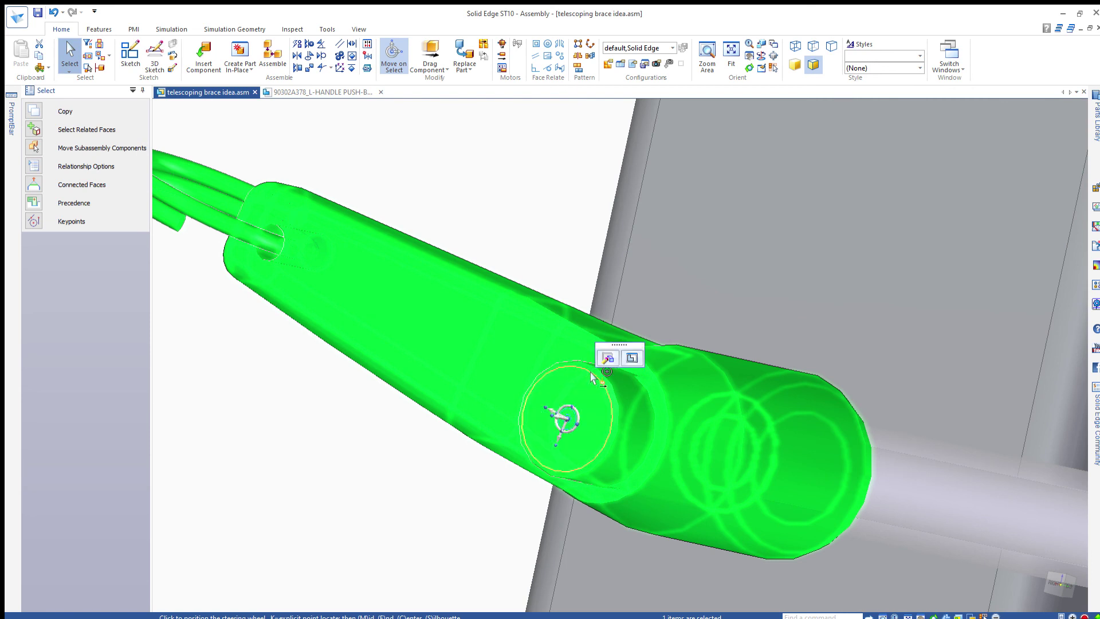
{"action": "key", "text": "ctrl+r"}
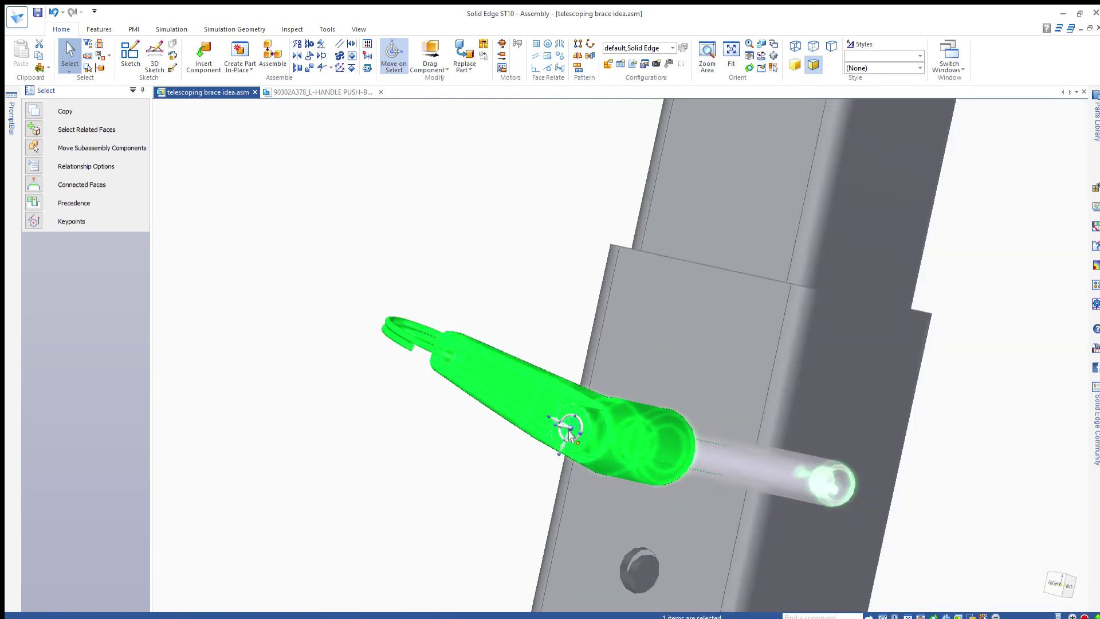
Step: Rotate the L-handle about 105° around its pin to hang down, then view isometrically
{"action": "scroll", "coordinate": [607, 252], "scroll_direction": "up", "scroll_amount": 5}
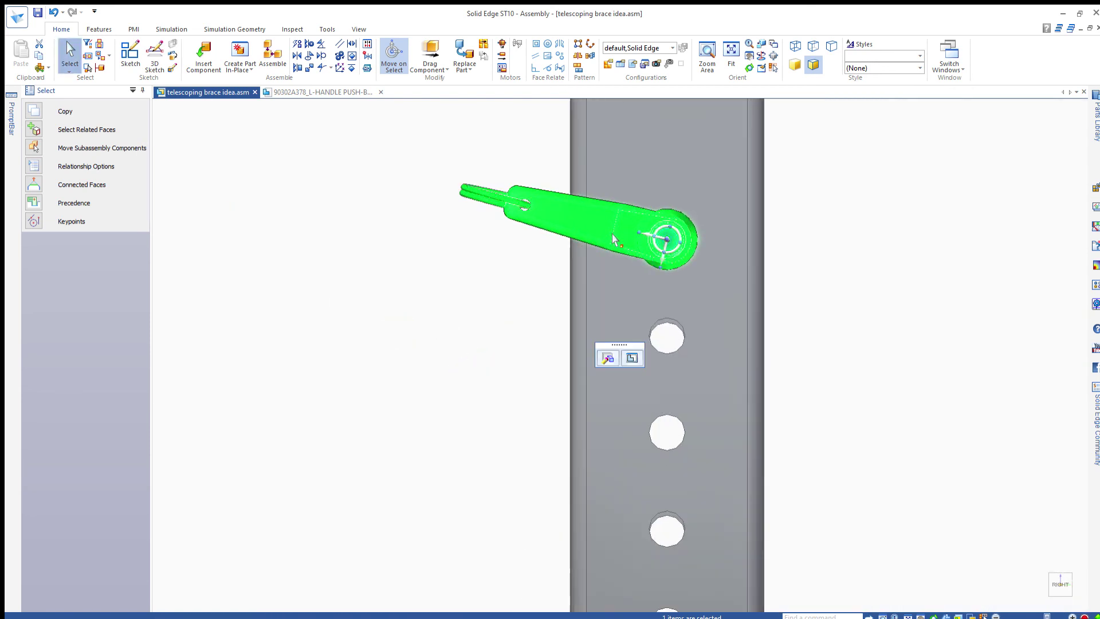
{"action": "scroll", "coordinate": [607, 252], "scroll_direction": "up", "scroll_amount": 2}
{"action": "left_click", "coordinate": [664, 245]}
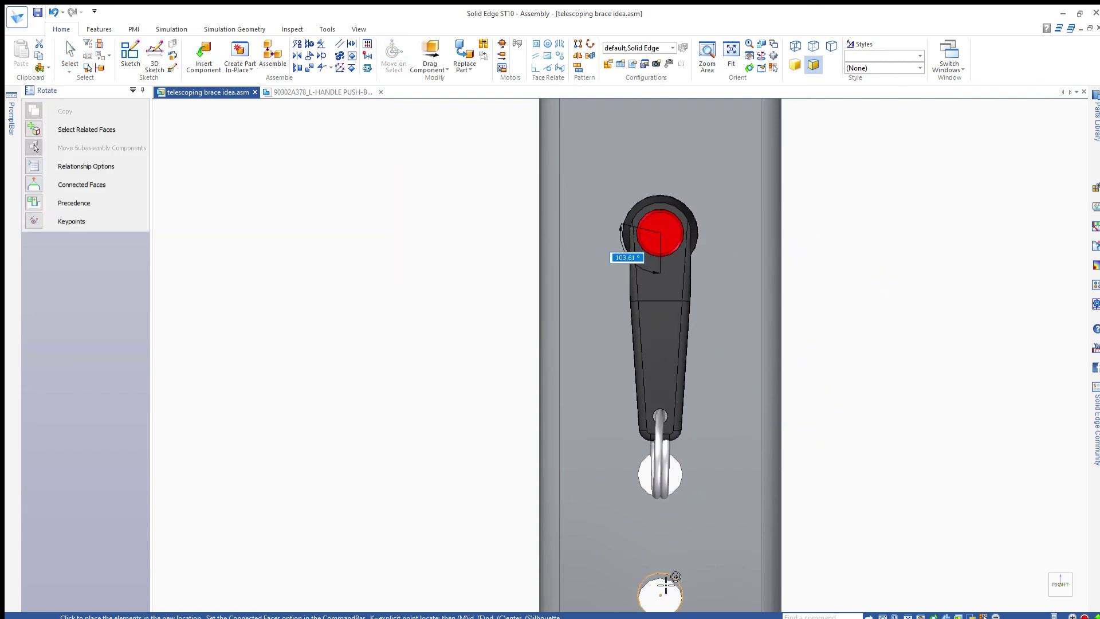
{"action": "left_click", "coordinate": [663, 578]}
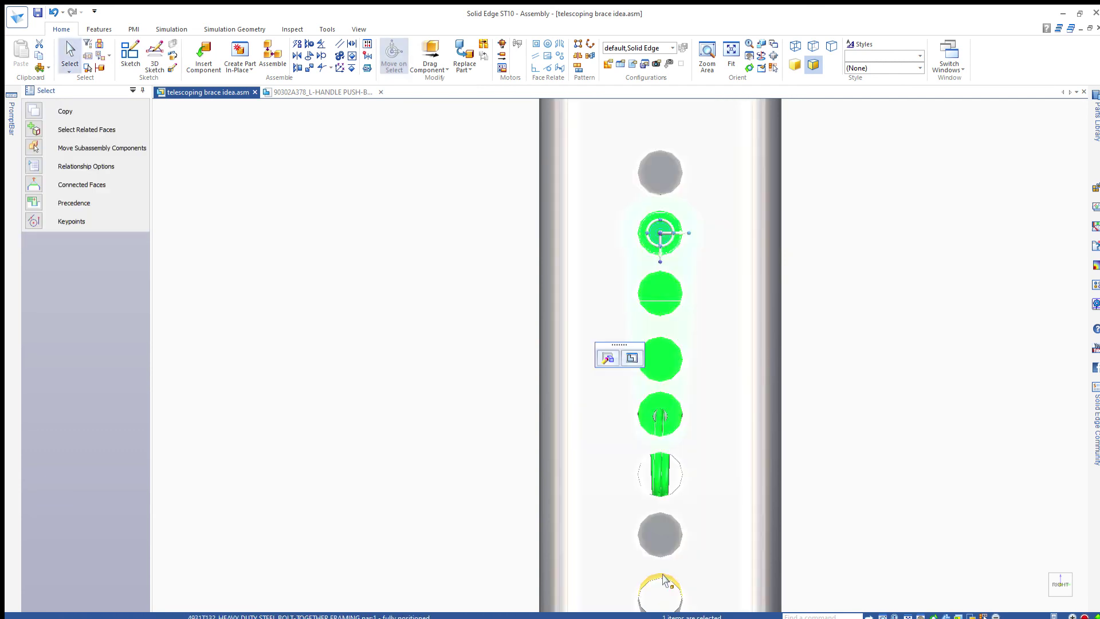
{"action": "scroll", "coordinate": [882, 395], "scroll_direction": "down", "scroll_amount": 4}
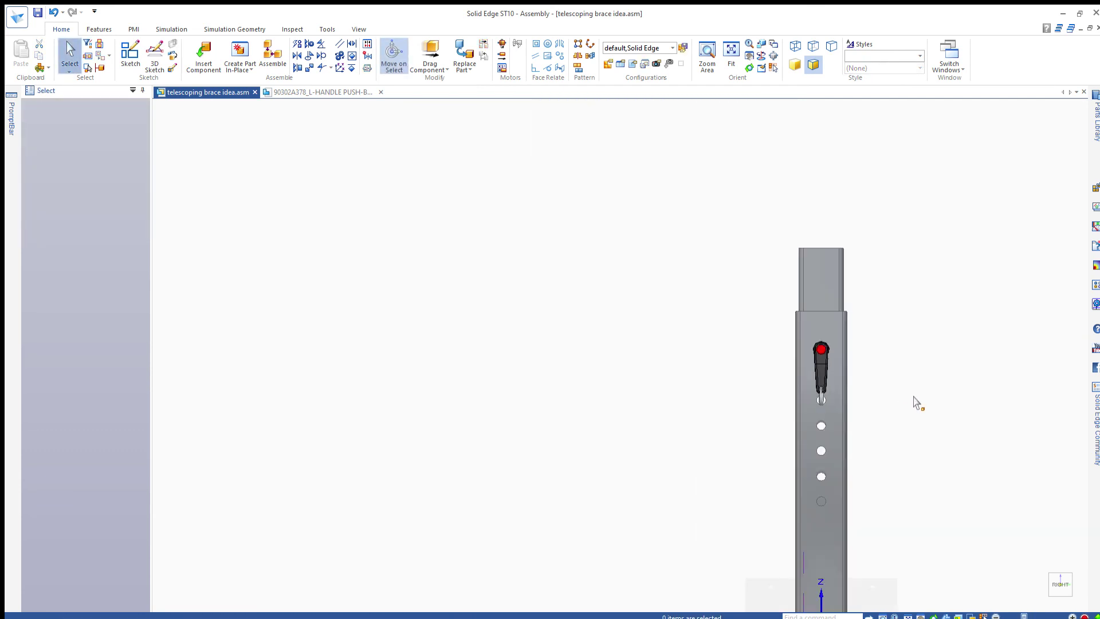
{"action": "middle_click_drag", "start_coordinate": [913, 386], "coordinate": [887, 275]}
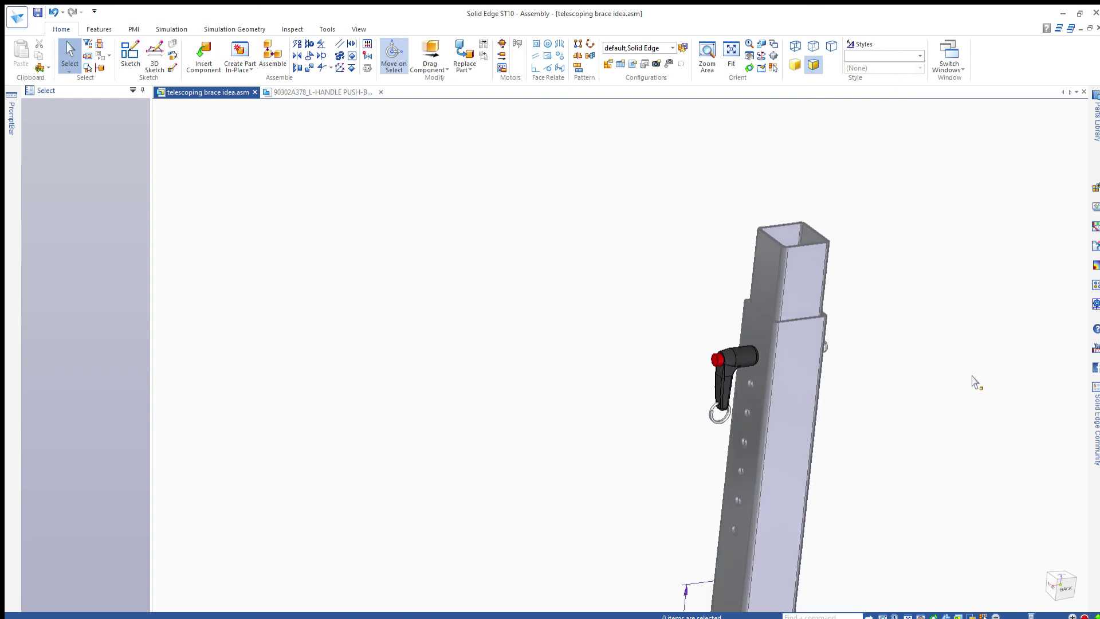
{"action": "scroll", "coordinate": [960, 384], "scroll_direction": "down", "scroll_amount": 2}
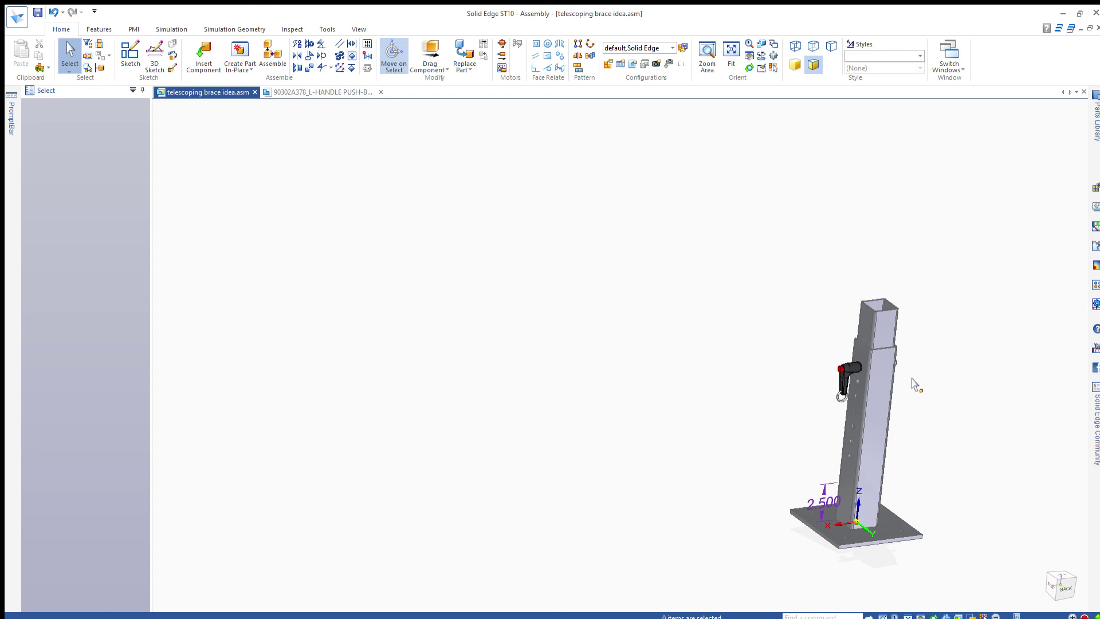
{"action": "key", "text": "ctrl+i"}
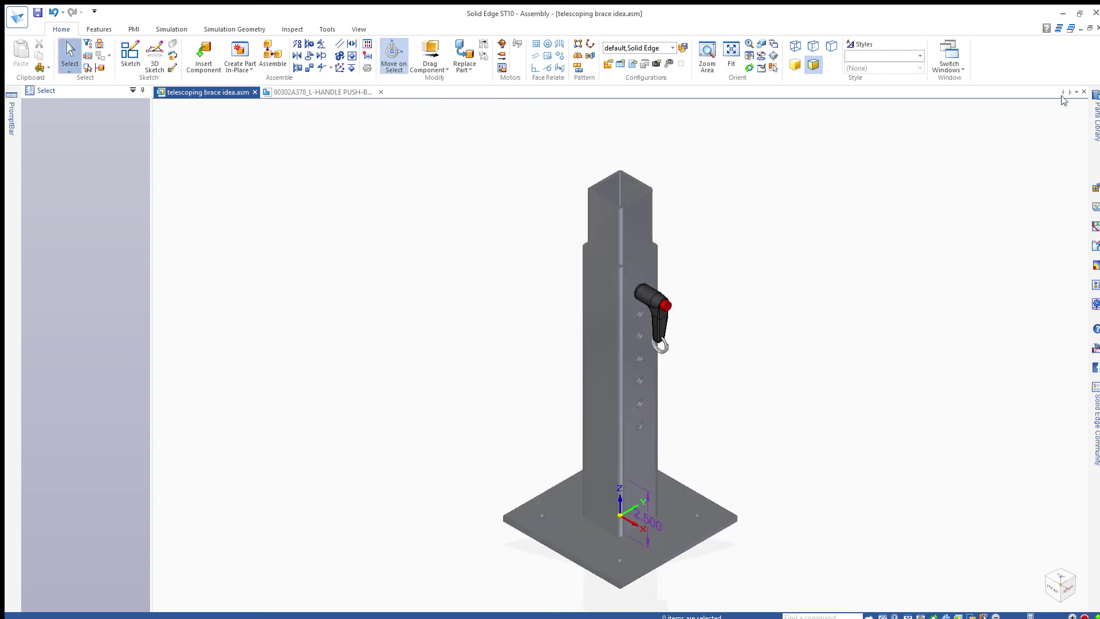